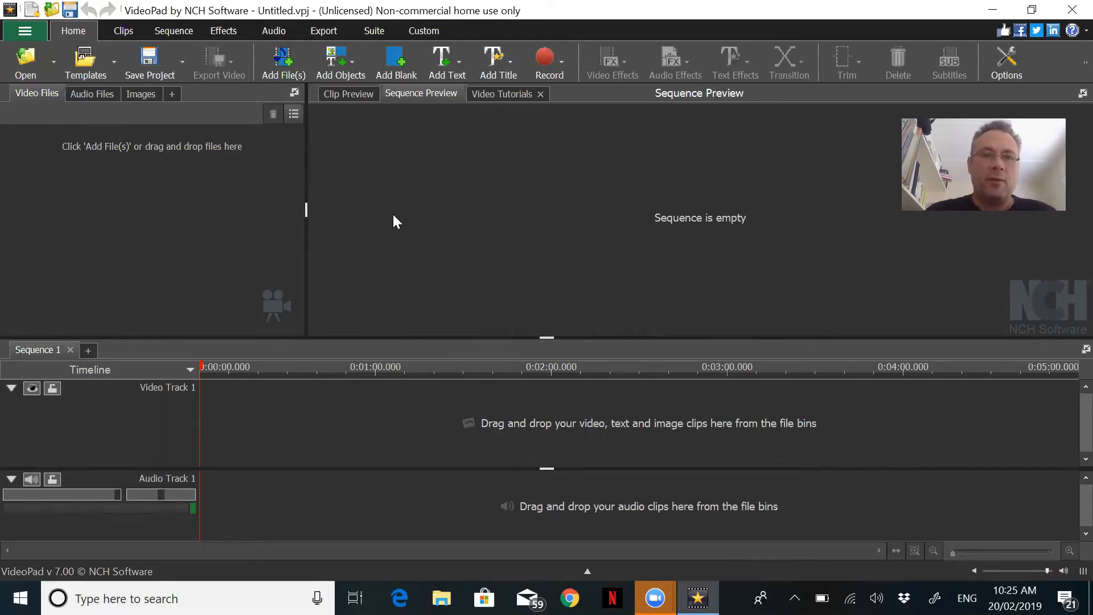
- Add a solid white blank clip with a duration of 0:00:03.000 to the project
{"action": "left_click", "coordinate": [400, 76]}
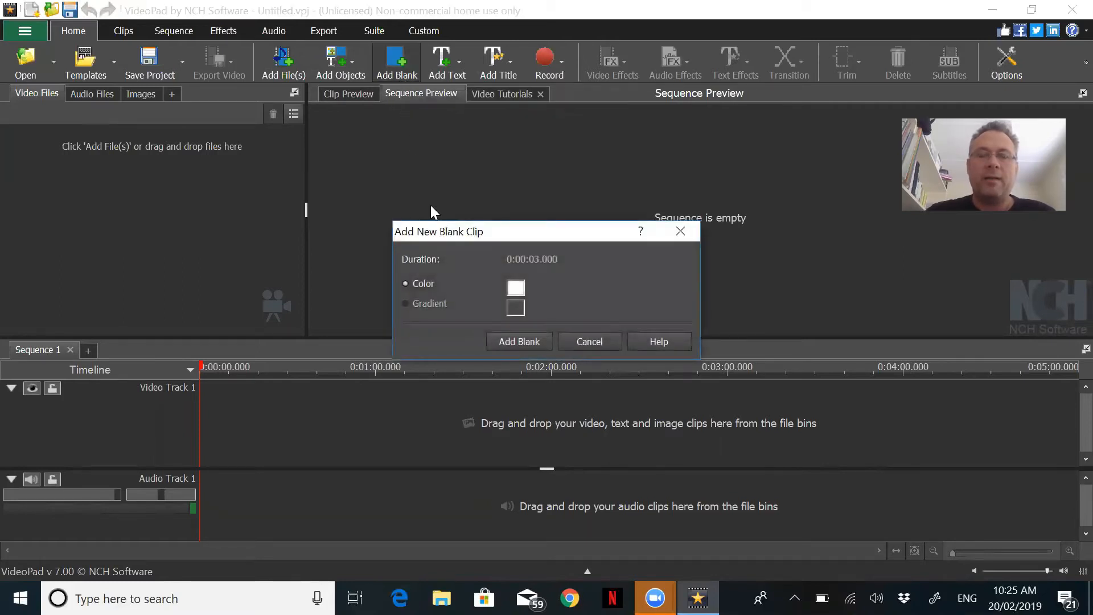
{"action": "left_click", "coordinate": [515, 288]}
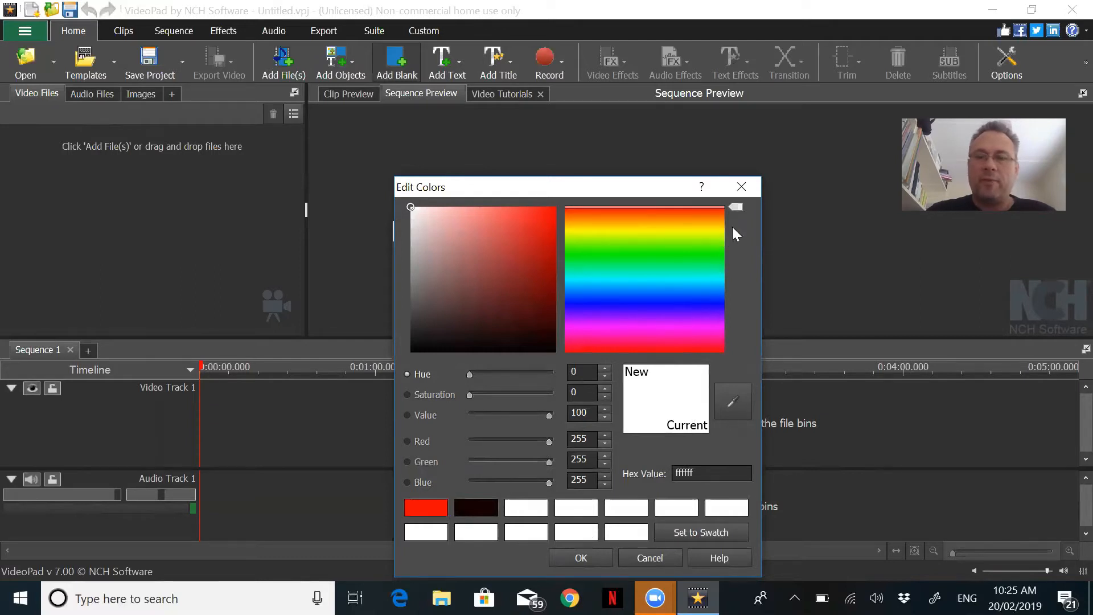
{"action": "left_click", "coordinate": [594, 563]}
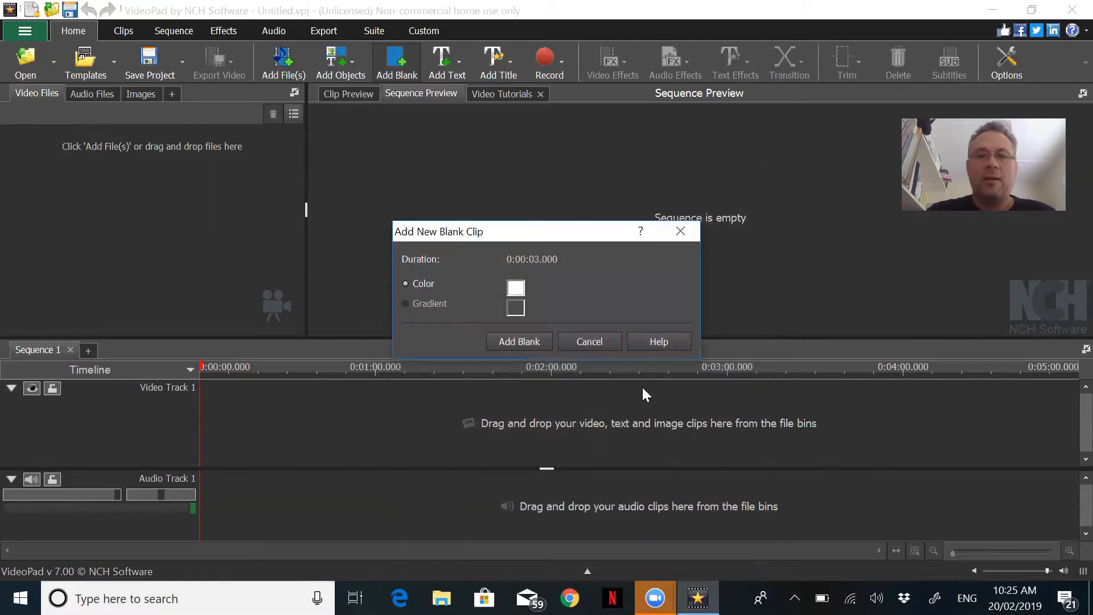
{"action": "left_click", "coordinate": [533, 343]}
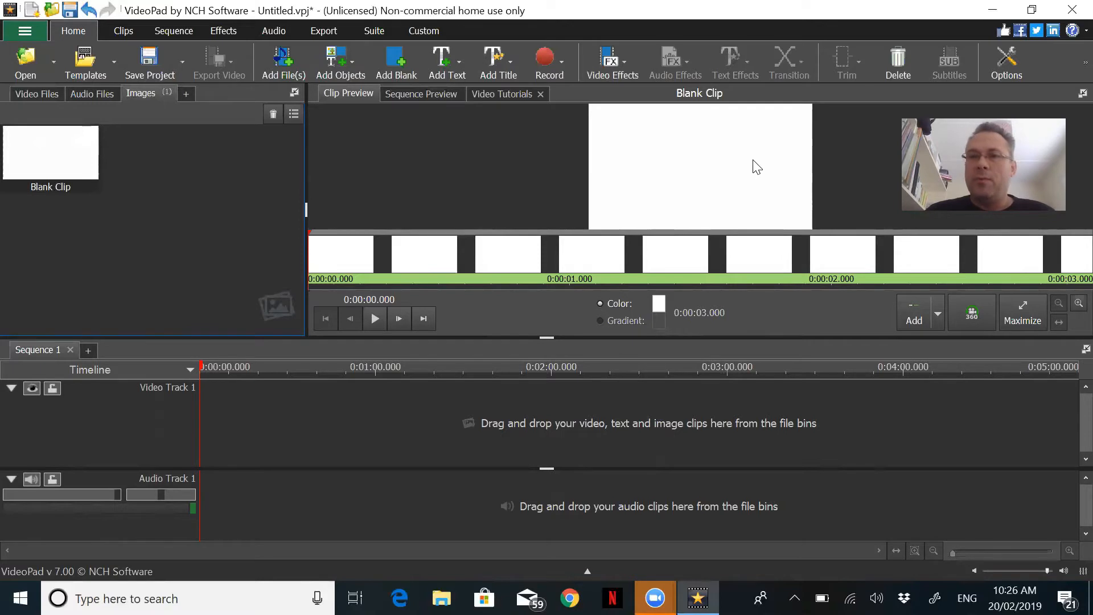
- Set the preview format to 1030 wide by 1350 high using the "1 Min Vids" preset and apply the options
{"action": "left_click", "coordinate": [1012, 68]}
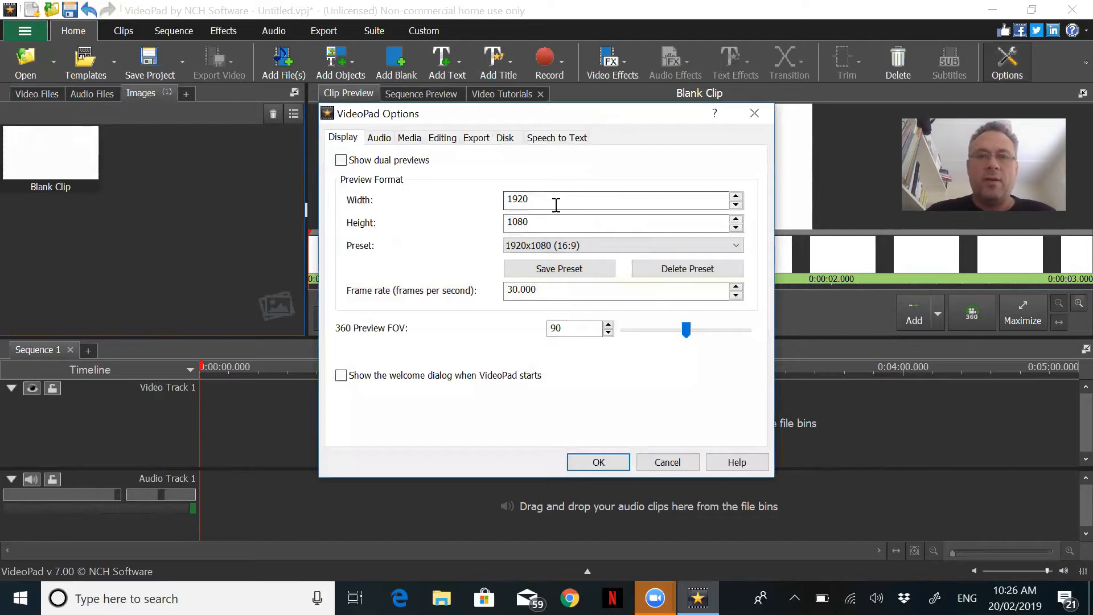
{"action": "left_click", "coordinate": [604, 241]}
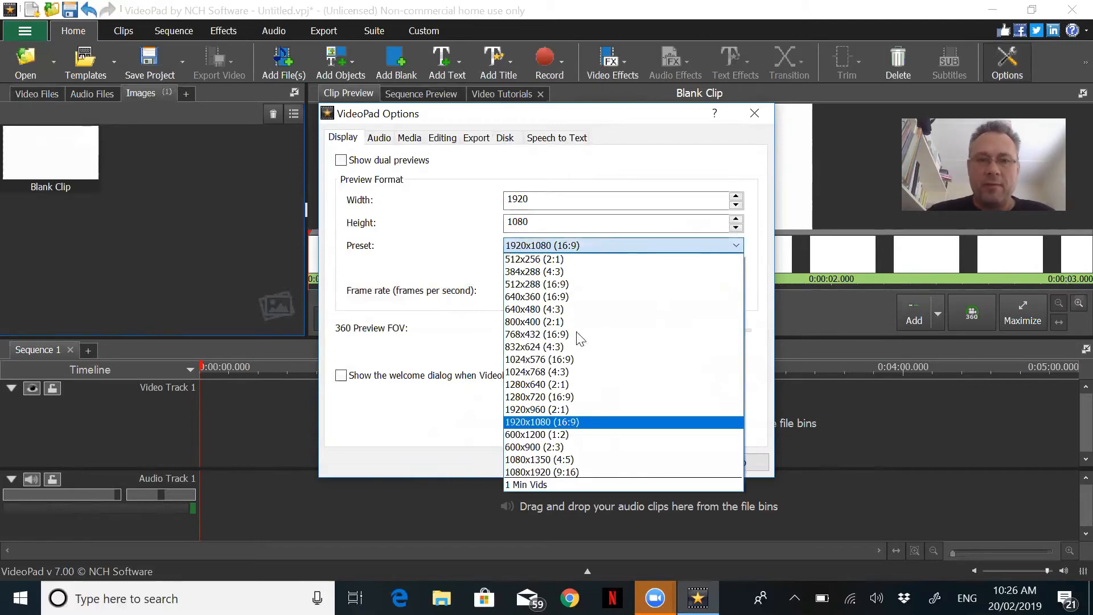
{"action": "left_click", "coordinate": [632, 243]}
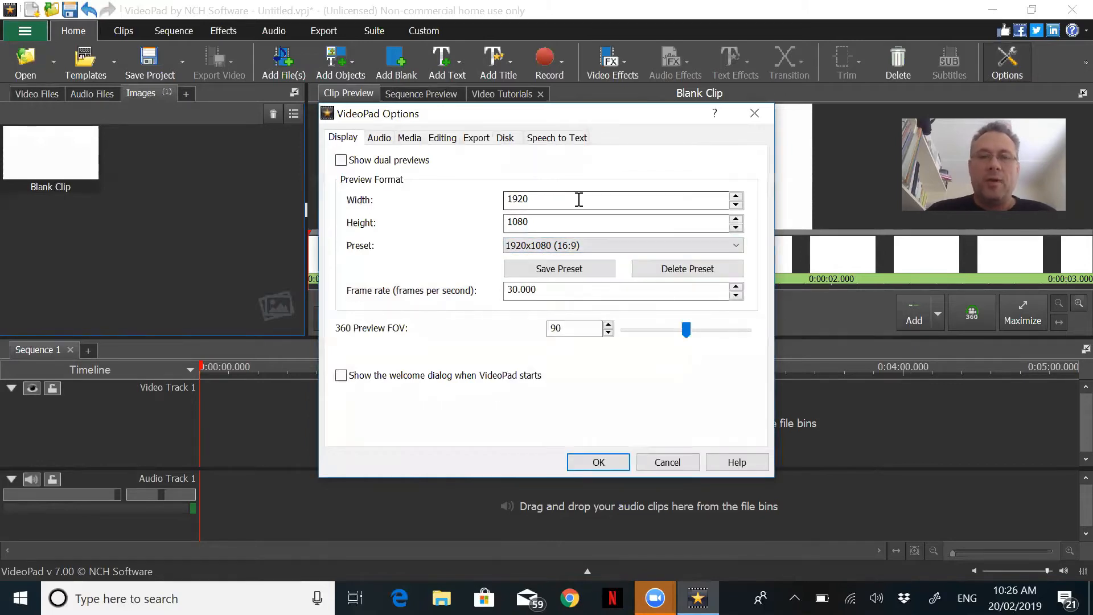
{"action": "double_click", "coordinate": [576, 200]}
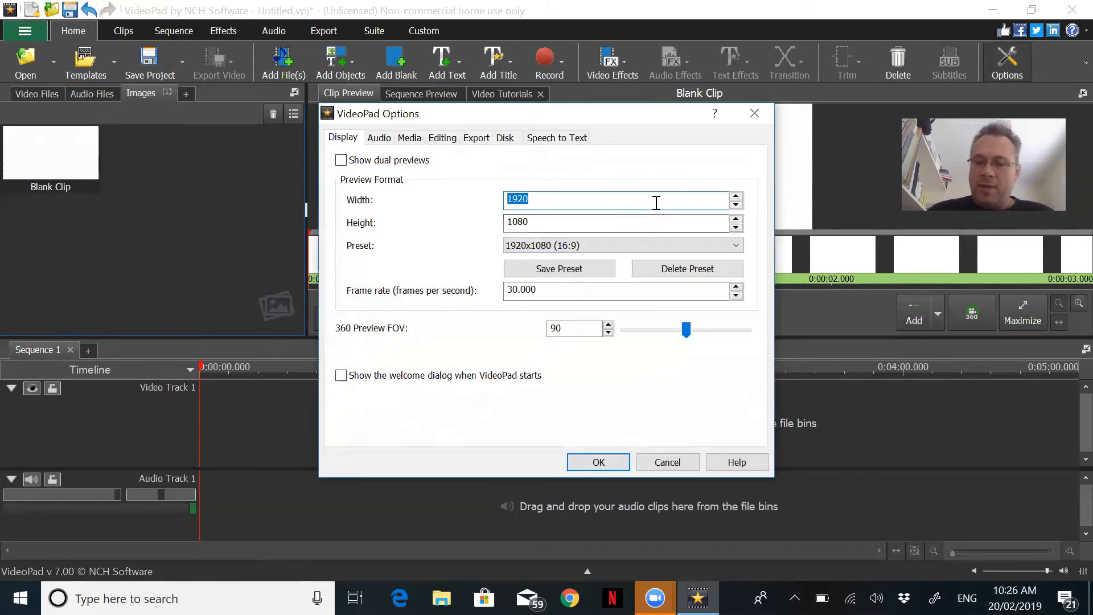
{"action": "type", "text": "1030"}
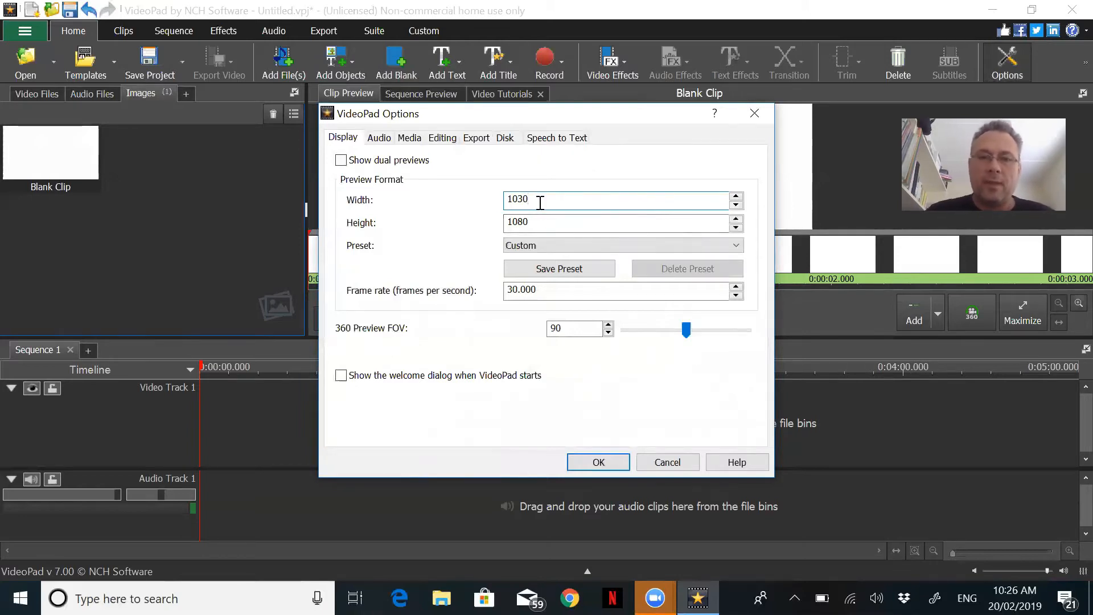
{"action": "key", "text": "Tab"}
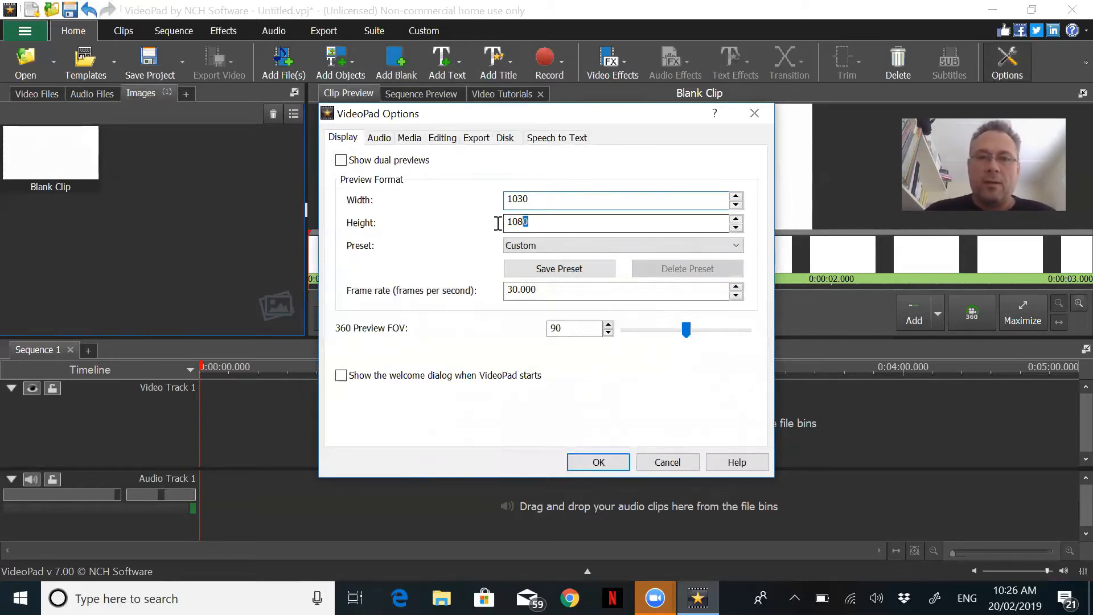
{"action": "type", "text": "1350"}
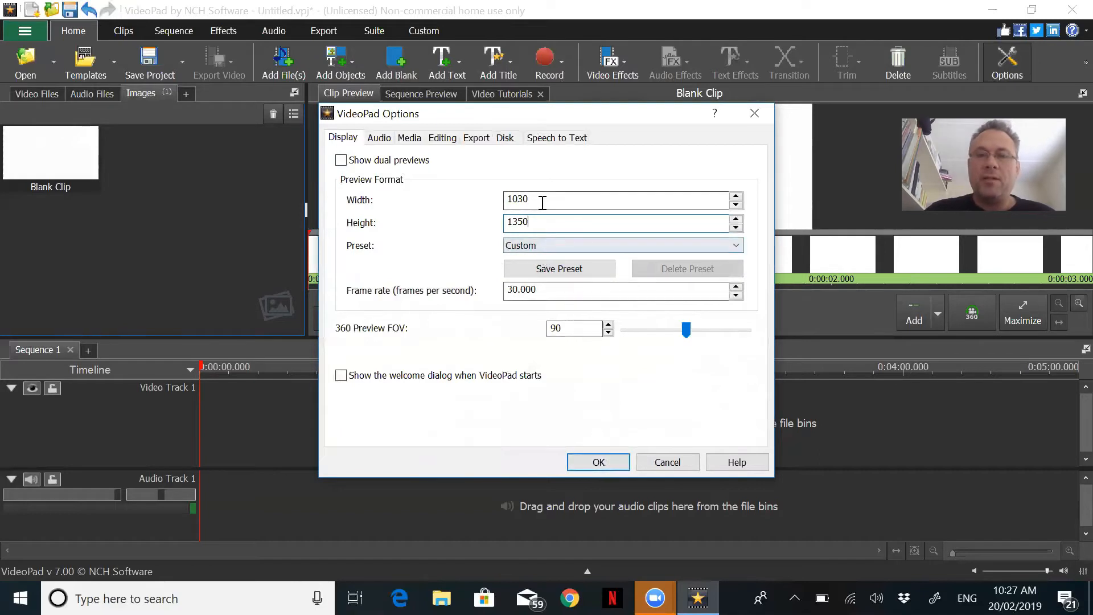
{"action": "left_click", "coordinate": [607, 244]}
{"action": "left_click", "coordinate": [592, 482]}
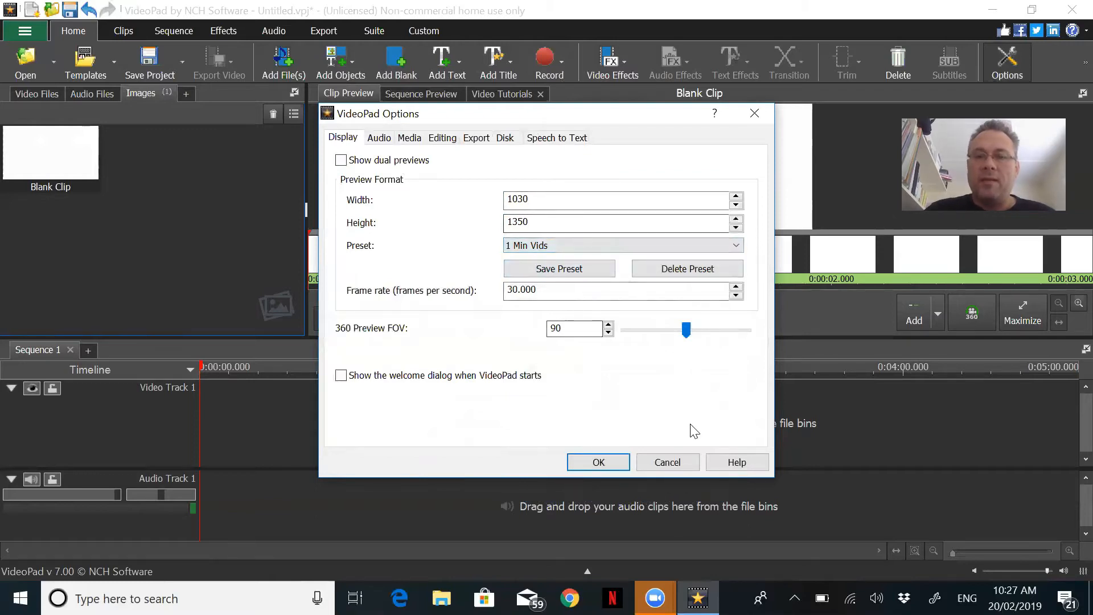
{"action": "left_click", "coordinate": [615, 463]}
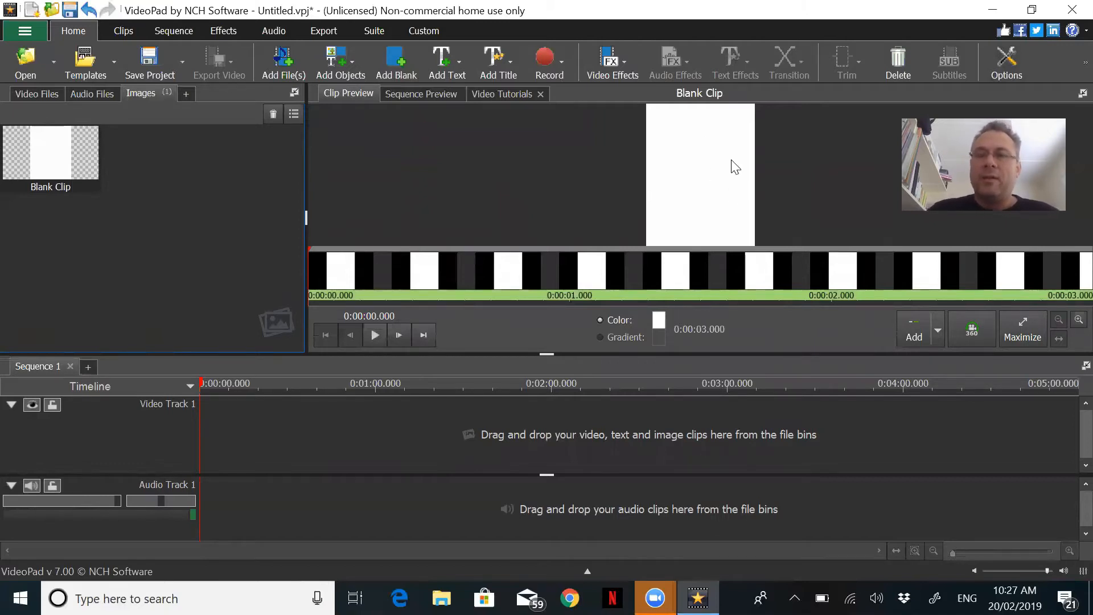
- Place the blank clip at the start of Video Track 1
{"action": "left_click", "coordinate": [71, 159]}
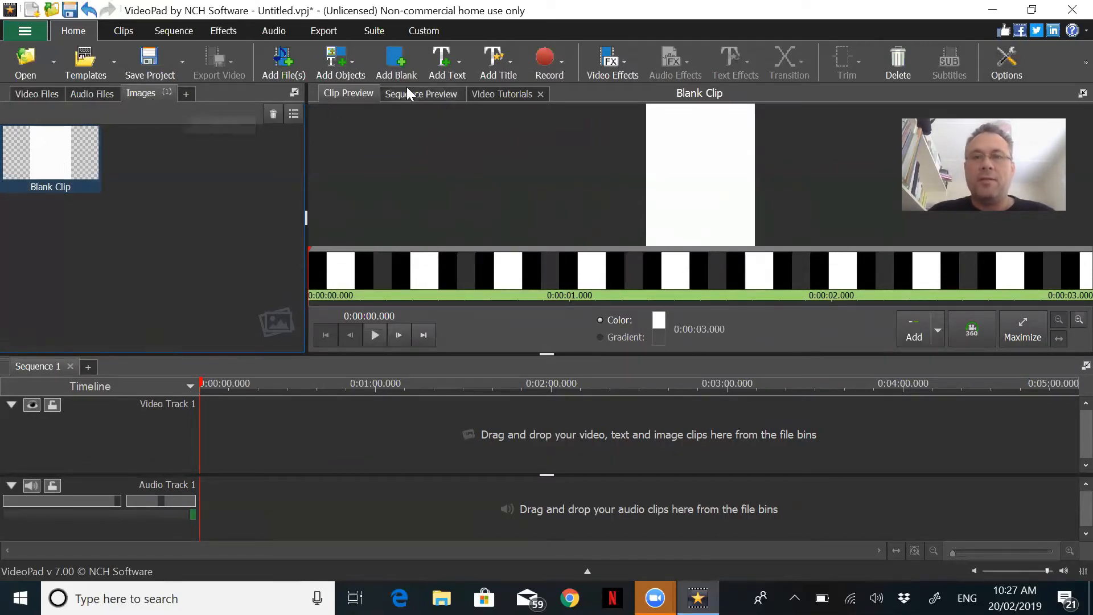
{"action": "left_click_drag", "start_coordinate": [40, 149], "coordinate": [231, 433]}
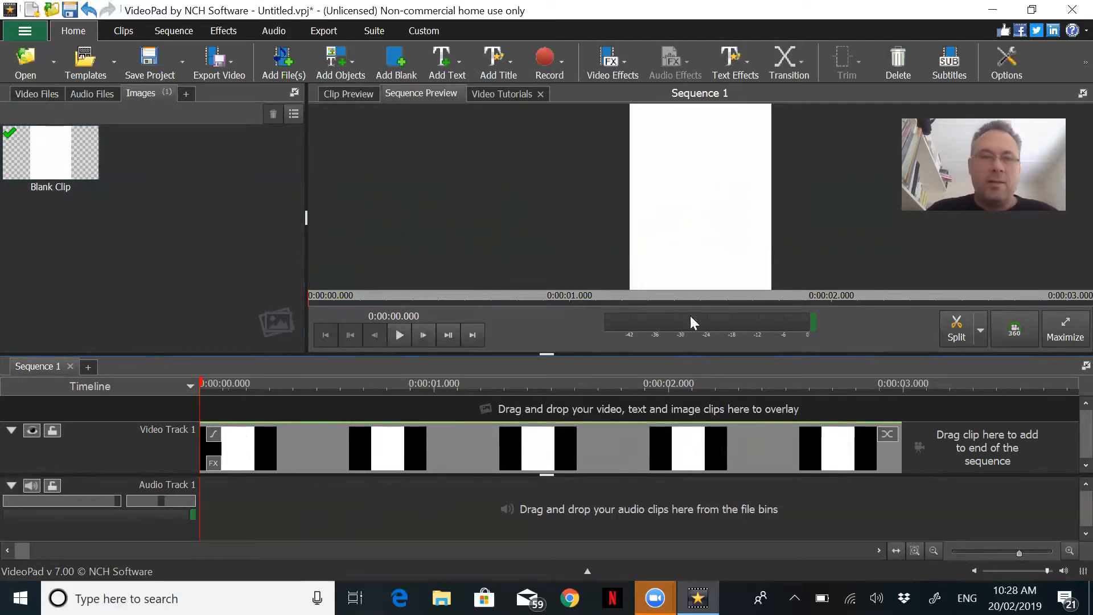
- Import the E213BF8E-4B35-4E3C-95CD-8572629F4A2F movie from the Biz Vids folder and overlay it above the blank clip at the sequence start
{"action": "left_click", "coordinate": [287, 73]}
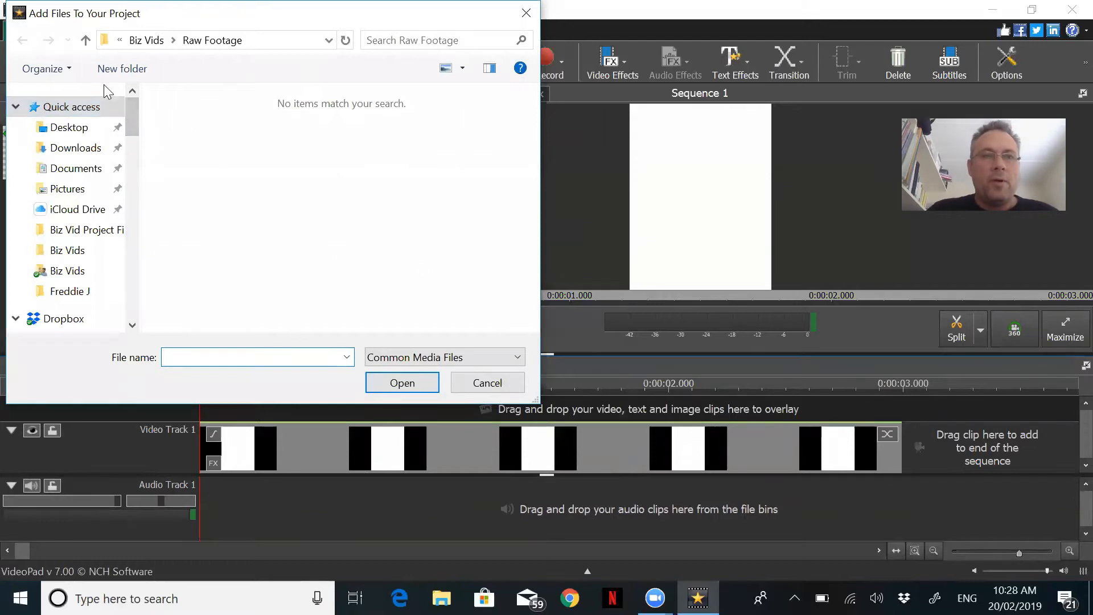
{"action": "left_click", "coordinate": [85, 39]}
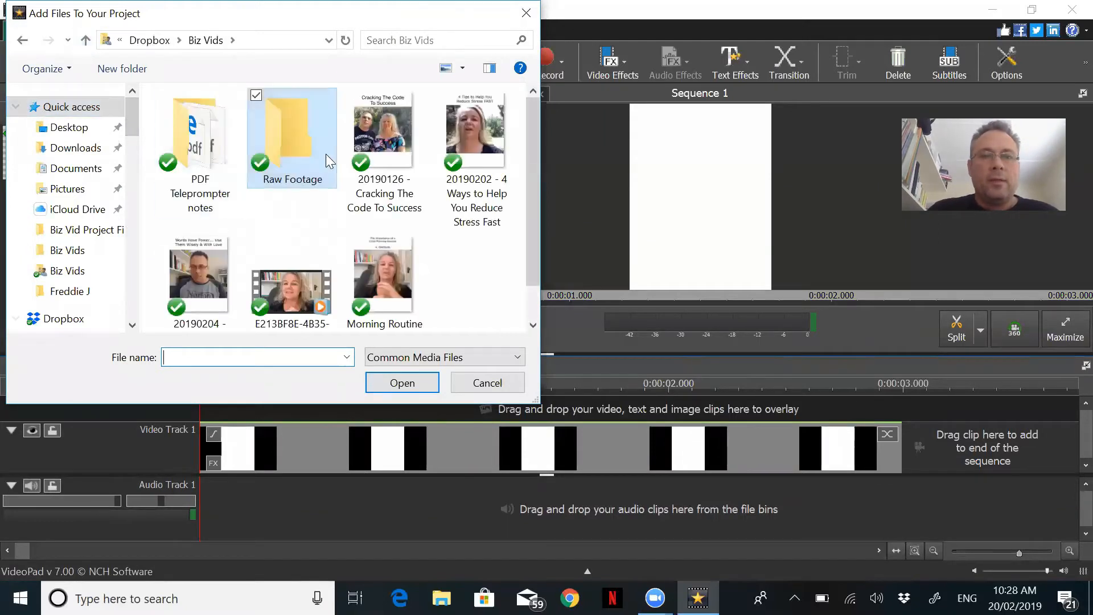
{"action": "scroll", "coordinate": [481, 188], "scroll_direction": "down", "scroll_amount": 1}
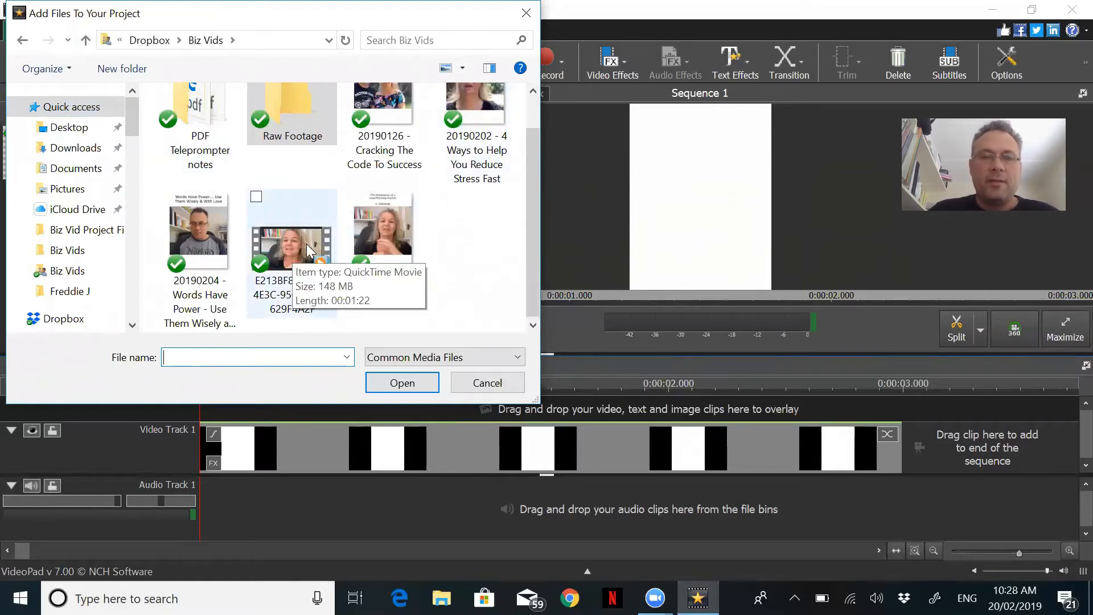
{"action": "left_click", "coordinate": [307, 246]}
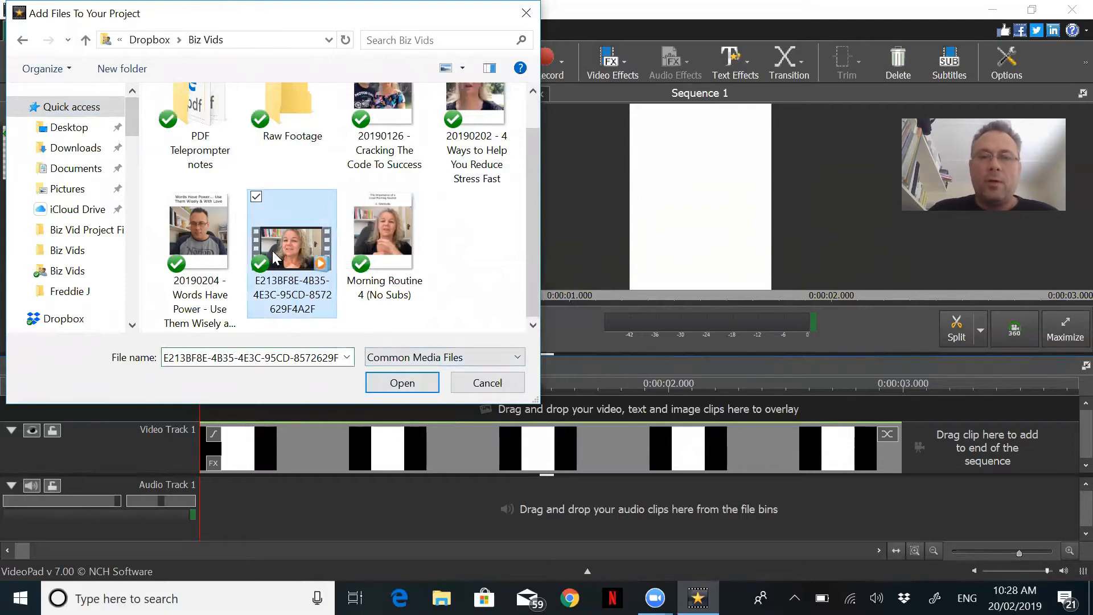
{"action": "left_click", "coordinate": [414, 381]}
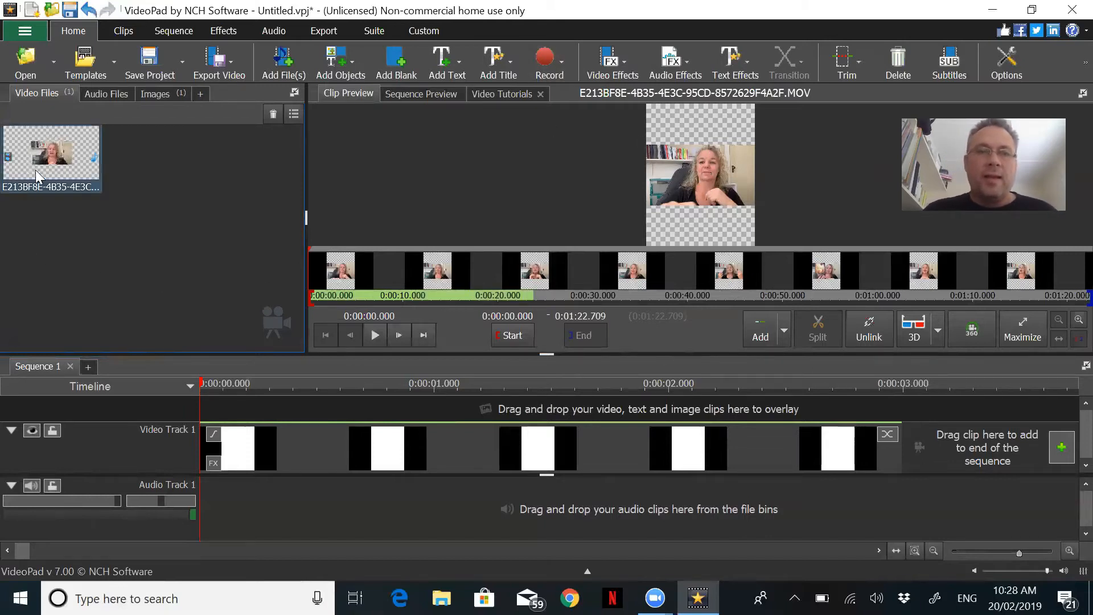
{"action": "left_click_drag", "start_coordinate": [58, 165], "coordinate": [212, 408]}
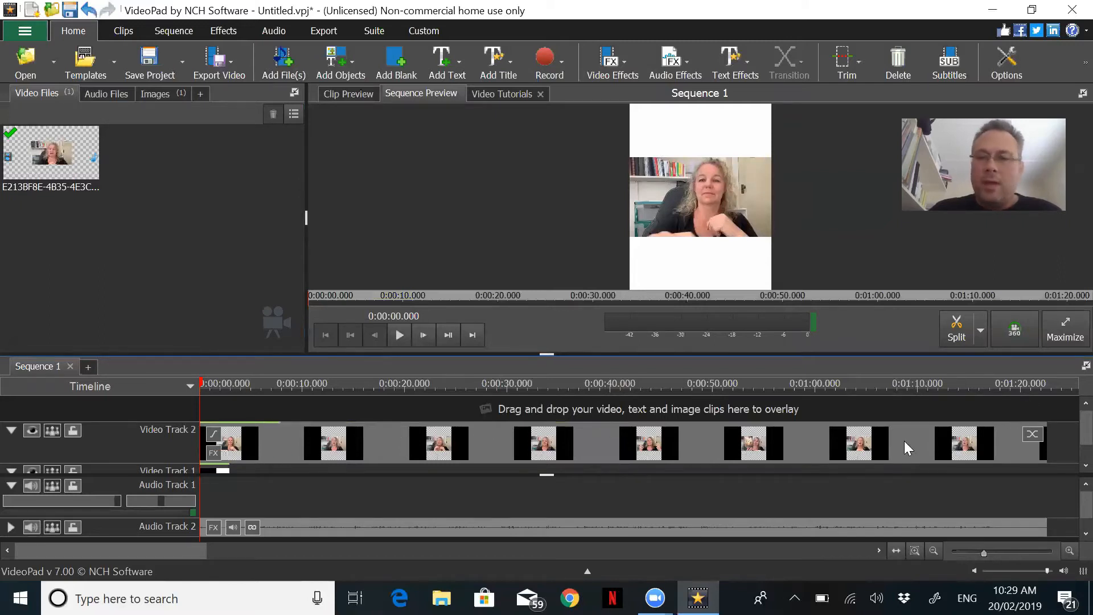
- Extend the white blank clip on Video Track 1 so it ends together with the overlaid video
{"action": "scroll", "coordinate": [1065, 464], "scroll_direction": "down", "scroll_amount": 2}
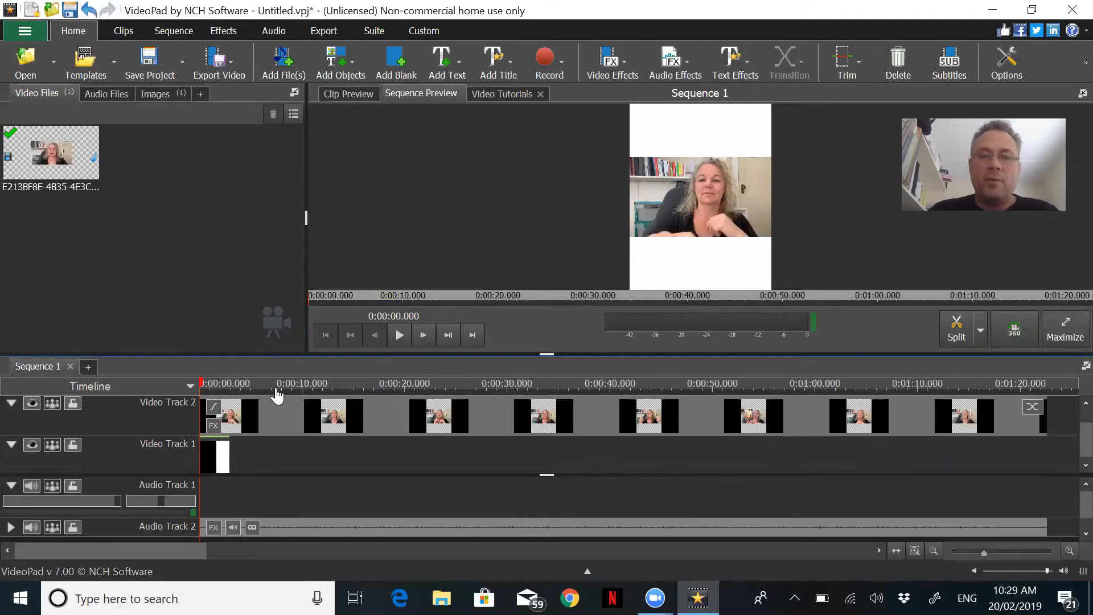
{"action": "left_click", "coordinate": [275, 387]}
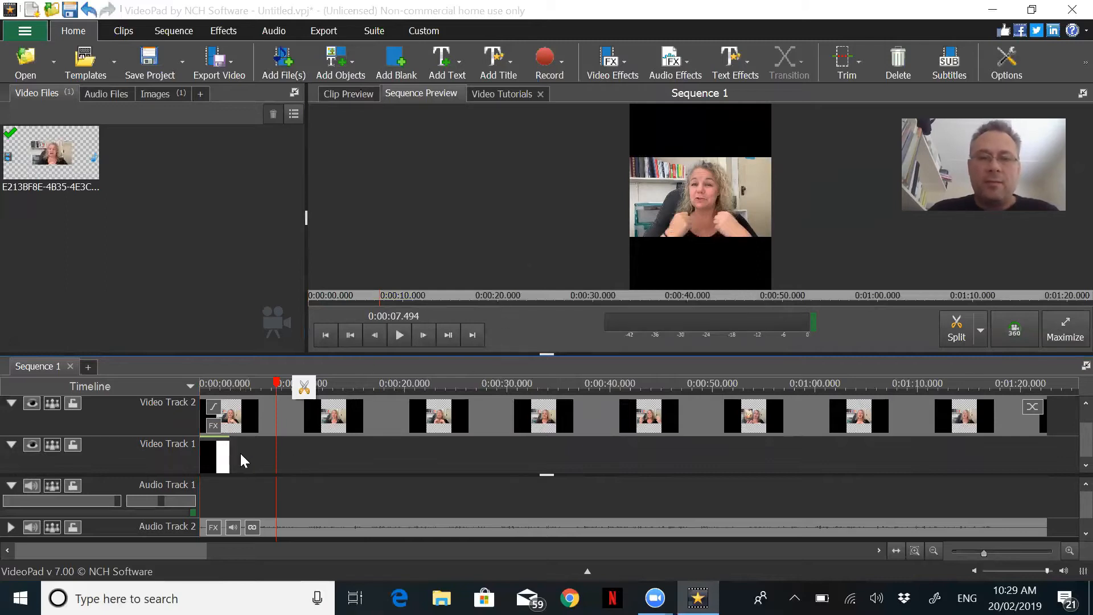
{"action": "left_click_drag", "start_coordinate": [226, 454], "coordinate": [1049, 448]}
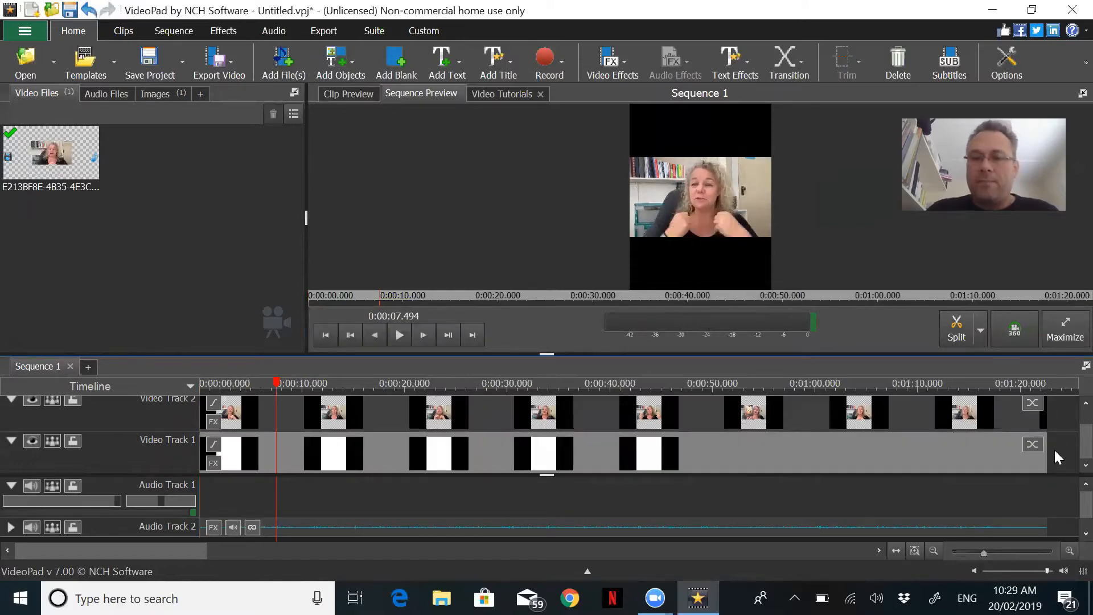
- Play a short stretch near the end of the sequence to check the white background, and return the playhead to the start
{"action": "left_click", "coordinate": [1001, 384]}
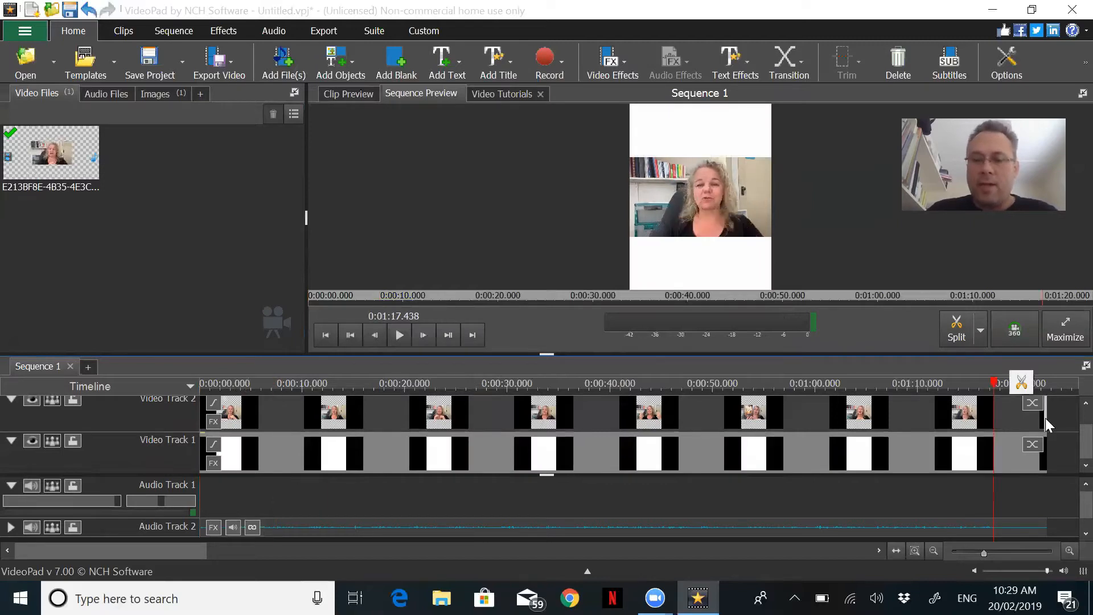
{"action": "key", "text": "space"}
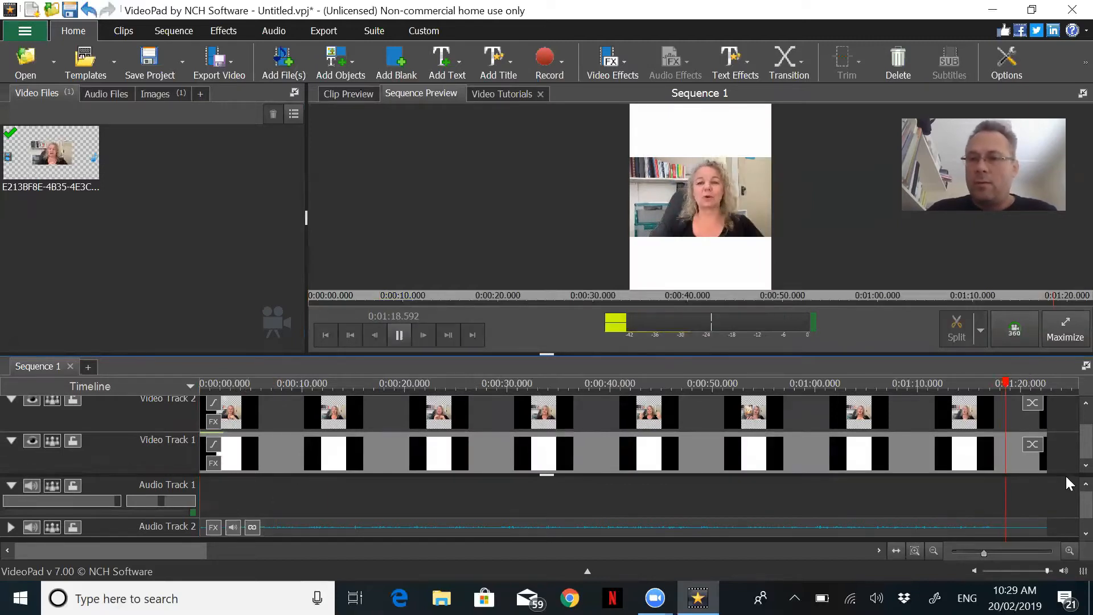
{"action": "key", "text": "space"}
{"action": "left_click_drag", "start_coordinate": [1011, 385], "coordinate": [179, 367]}
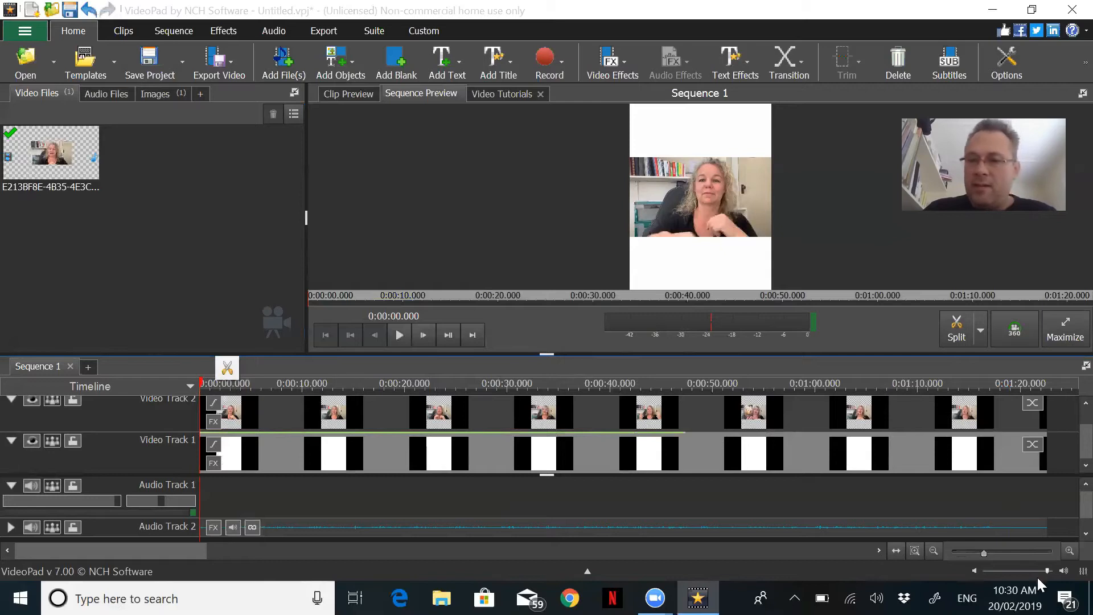
- Examine the opening seconds of the sequence in closer timeline detail to find where the speech begins, ending with the playhead at 0:00:00.000
{"action": "left_click", "coordinate": [1069, 551]}
{"action": "left_click", "coordinate": [1068, 552]}
{"action": "left_click", "coordinate": [1069, 551]}
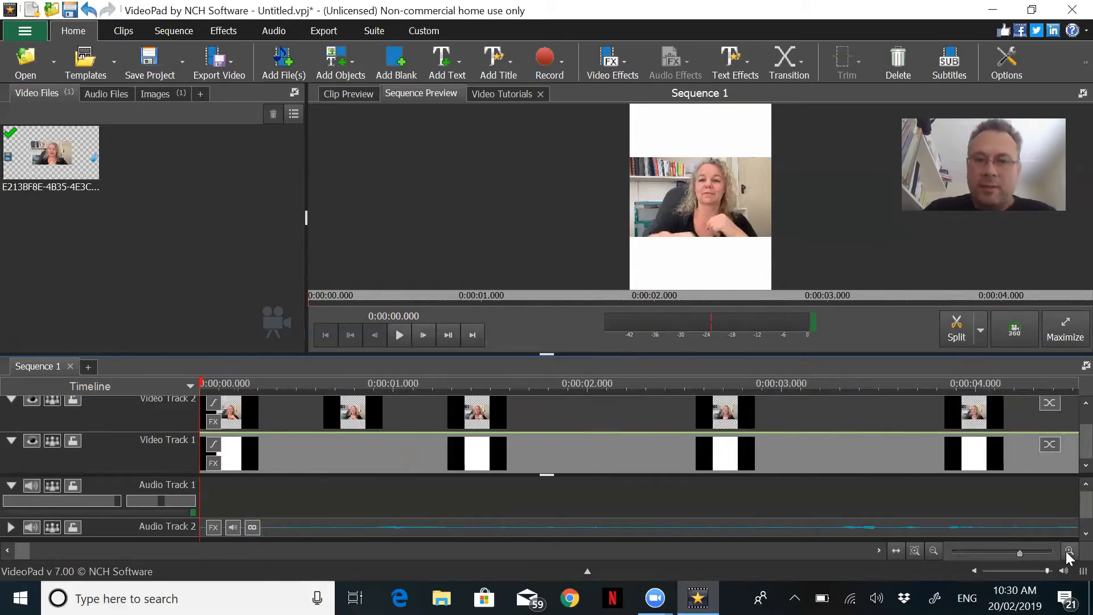
{"action": "left_click", "coordinate": [1069, 552]}
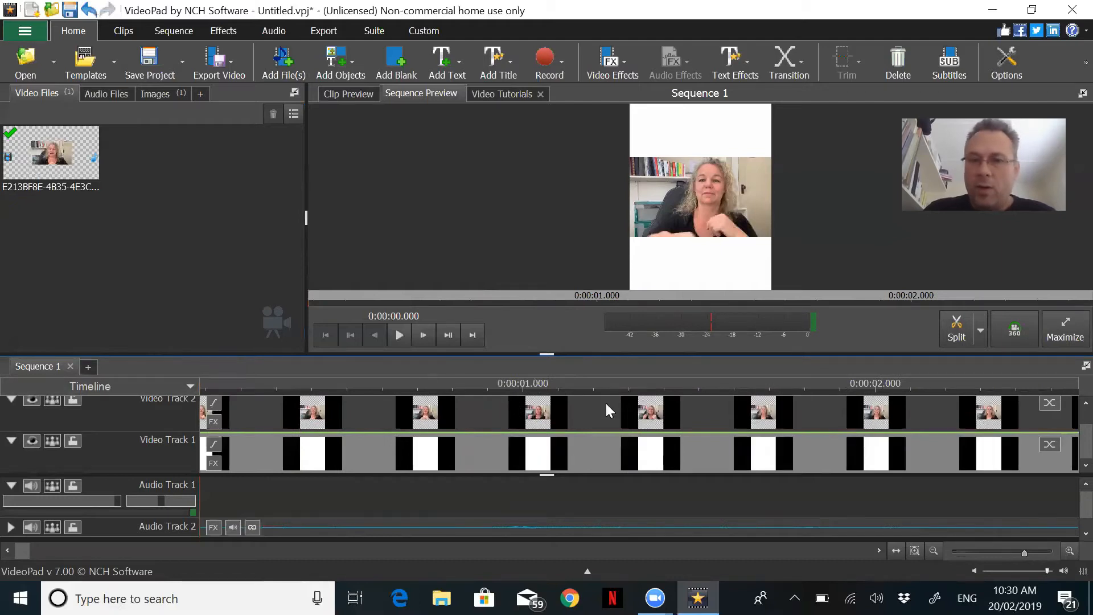
{"action": "left_click", "coordinate": [934, 551]}
{"action": "left_click", "coordinate": [934, 550]}
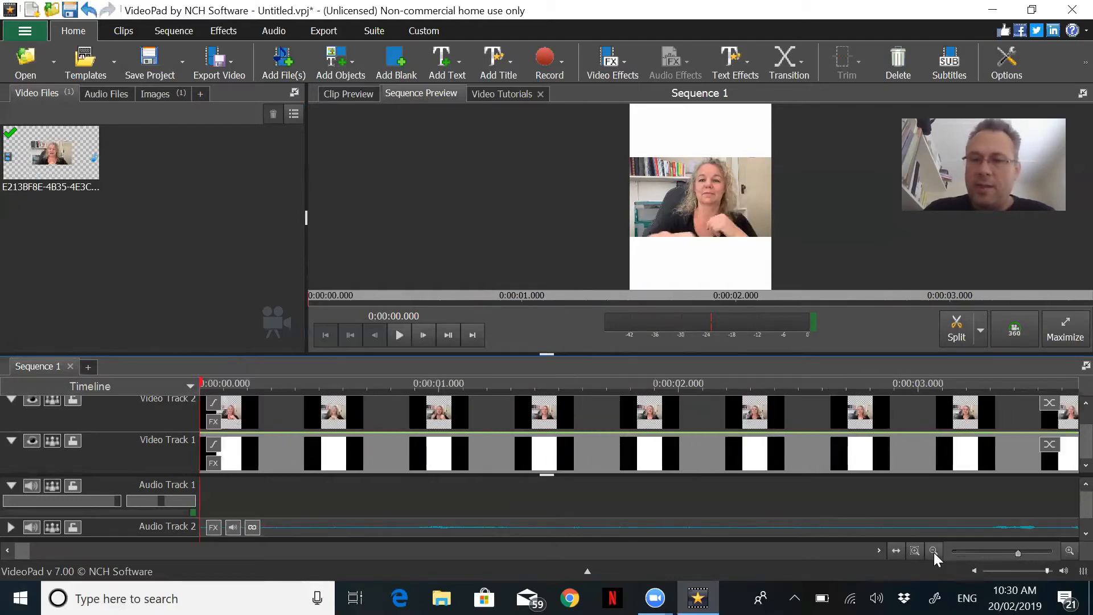
{"action": "left_click", "coordinate": [933, 551]}
{"action": "left_click", "coordinate": [934, 551]}
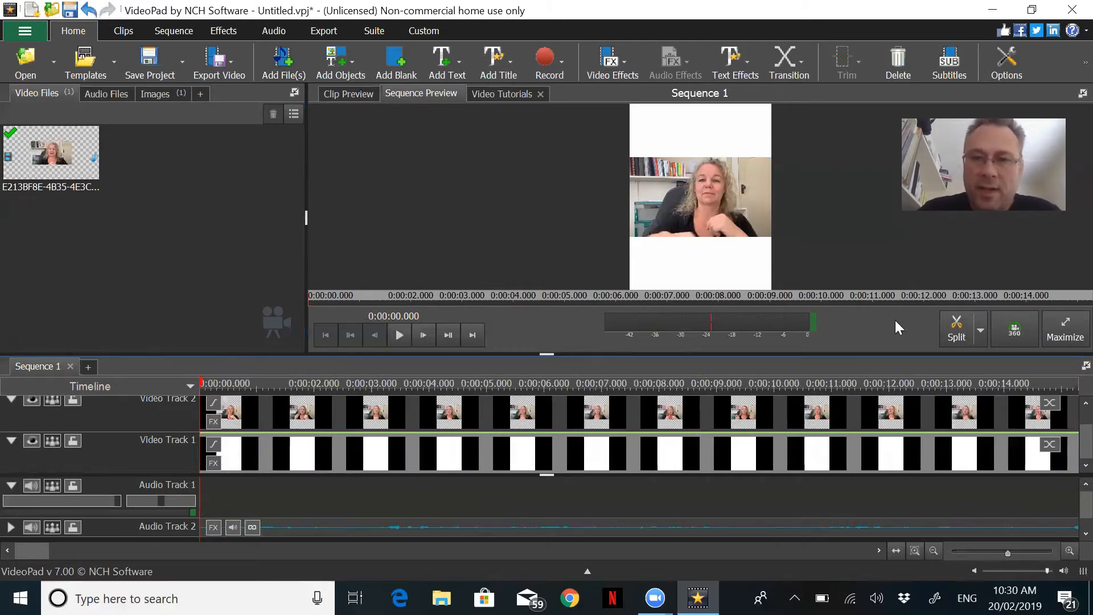
{"action": "key", "text": "space"}
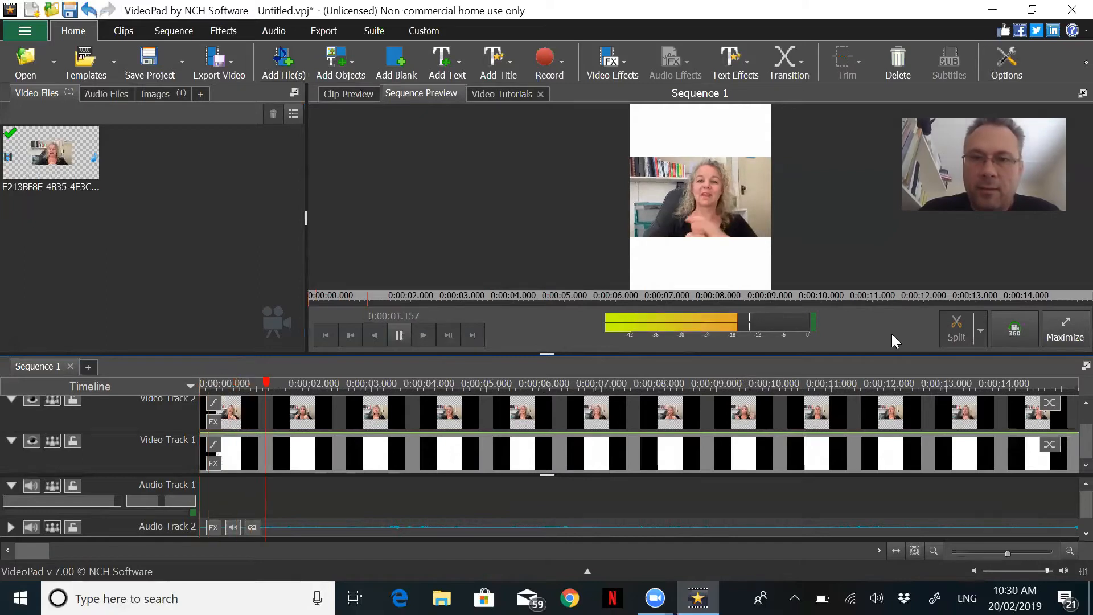
{"action": "left_click", "coordinate": [214, 386]}
{"action": "key", "text": "space"}
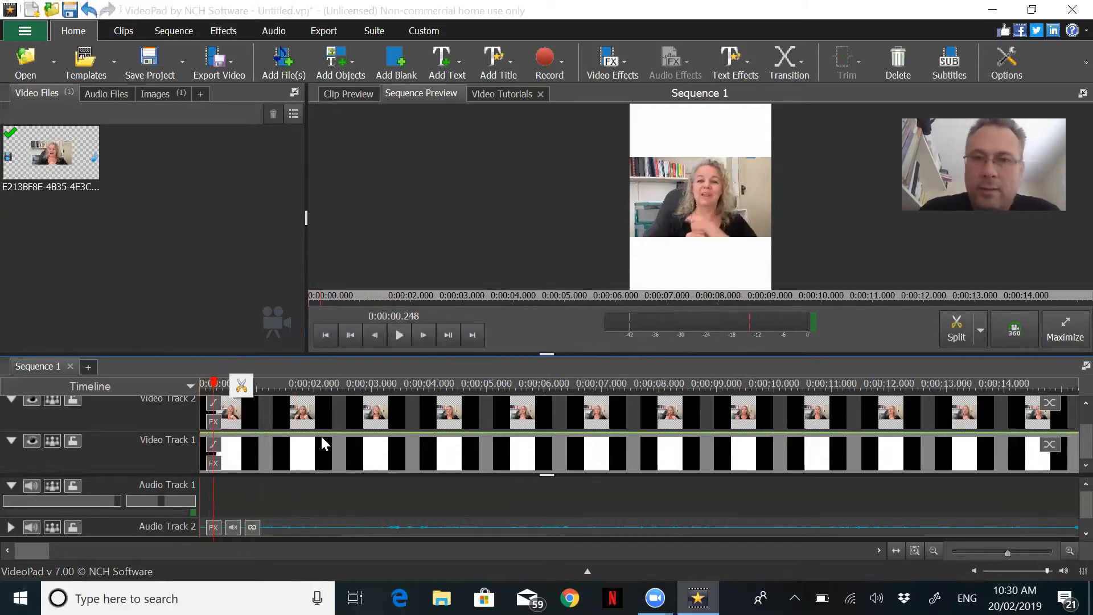
{"action": "left_click", "coordinate": [285, 385]}
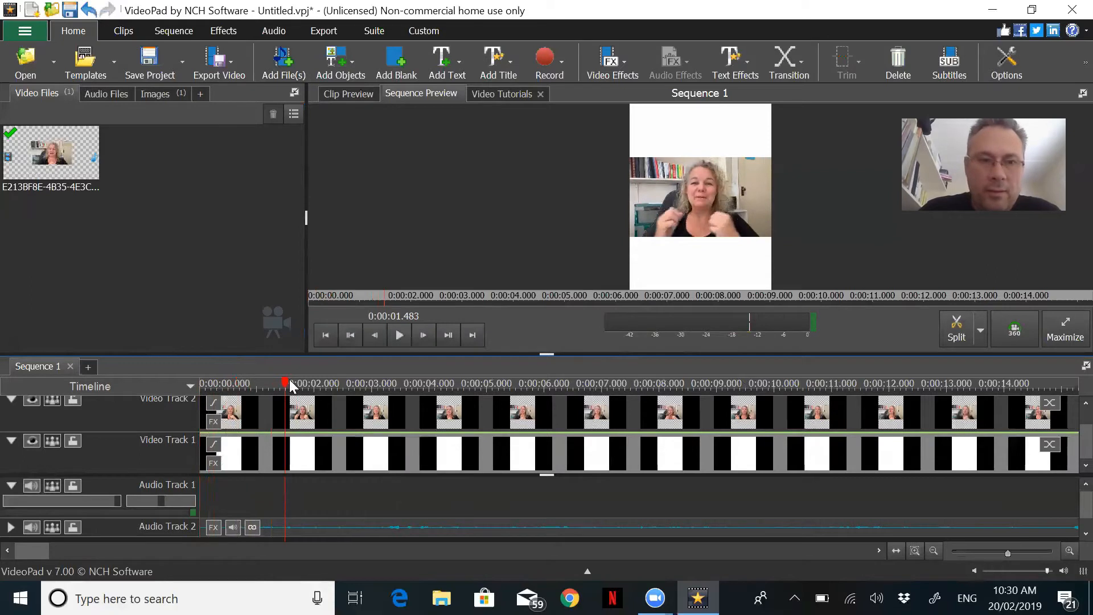
{"action": "left_click", "coordinate": [201, 385]}
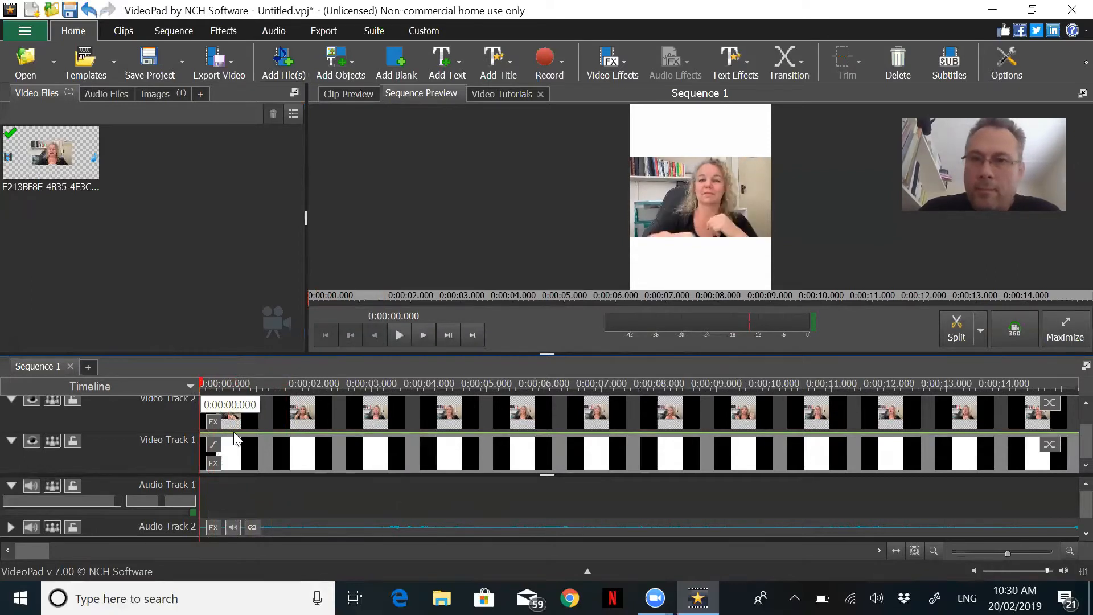
- Play the opening moment of the sequence and place the playhead at 0:00:00.149, just before the speech begins
{"action": "key", "text": "space"}
{"action": "key", "text": "space"}
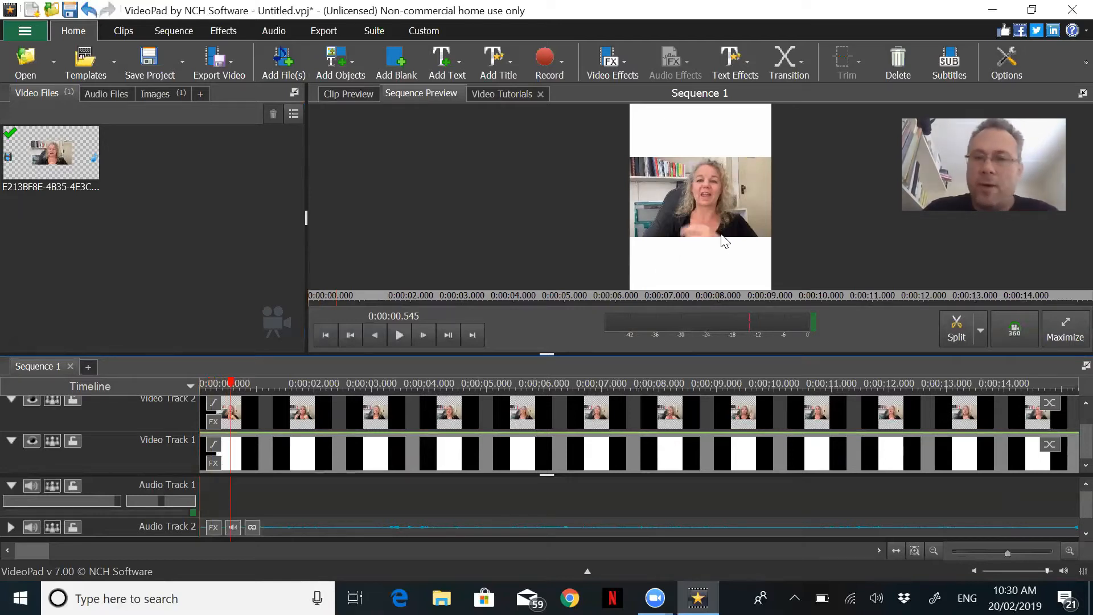
{"action": "left_click", "coordinate": [229, 386]}
{"action": "left_click_drag", "start_coordinate": [229, 386], "coordinate": [209, 387]}
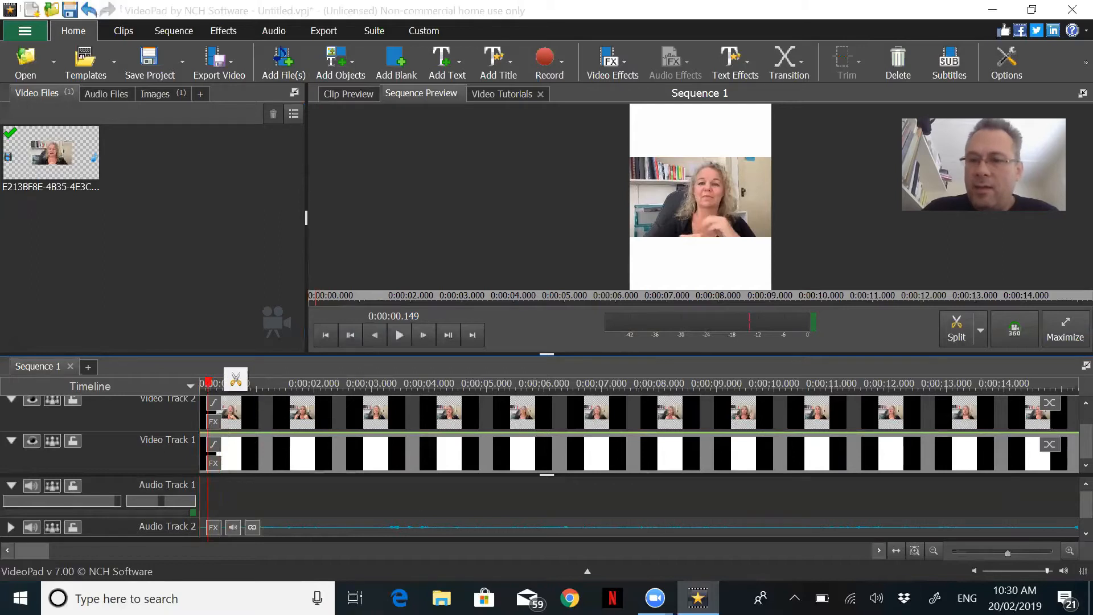
- Split all tracks at 0:00:00.149, working in closer timeline detail
{"action": "left_click", "coordinate": [1068, 552]}
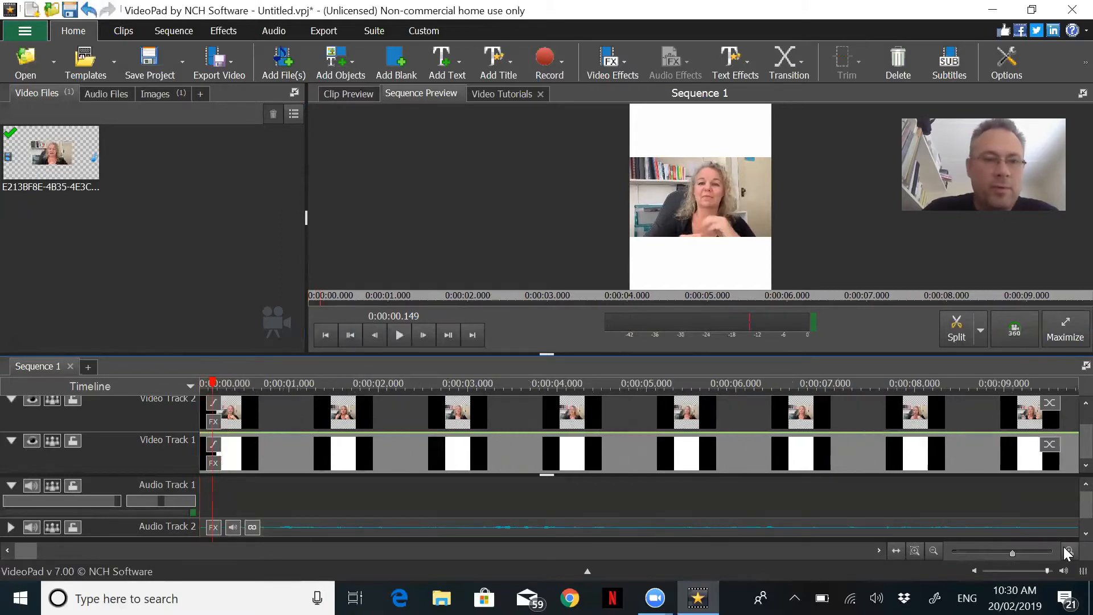
{"action": "left_click", "coordinate": [1068, 552]}
{"action": "left_click", "coordinate": [1069, 553]}
{"action": "left_click", "coordinate": [1068, 552]}
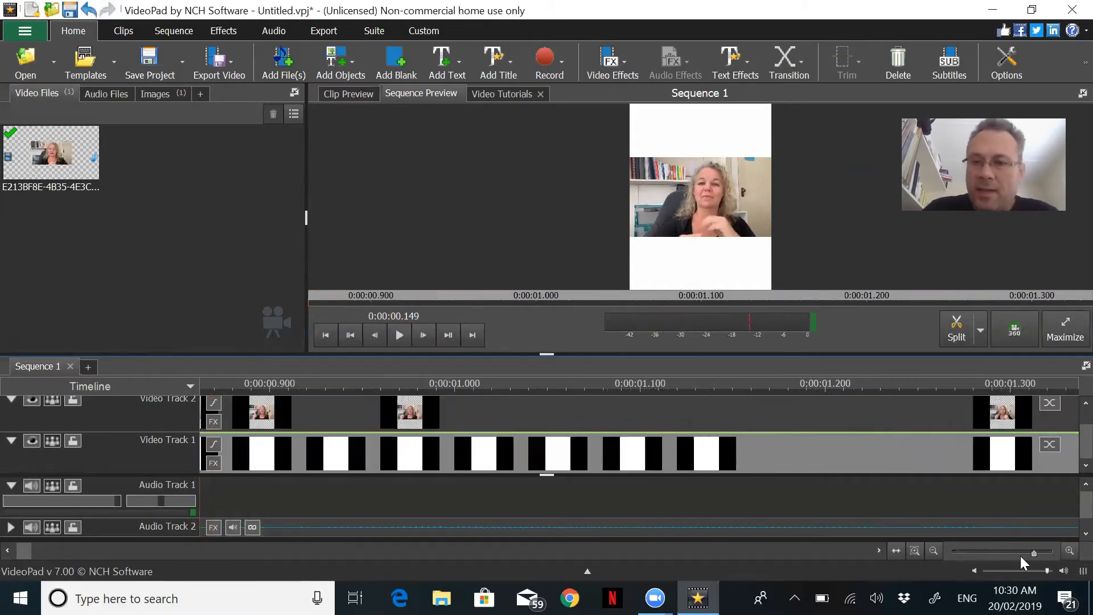
{"action": "left_click", "coordinate": [934, 551]}
{"action": "left_click", "coordinate": [933, 551]}
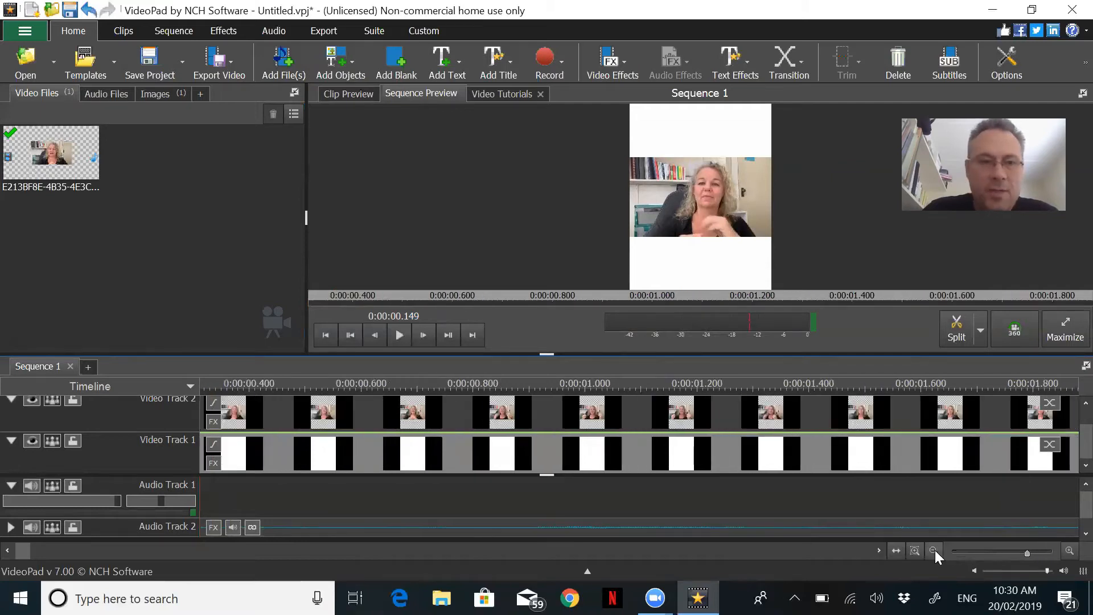
{"action": "left_click", "coordinate": [933, 551]}
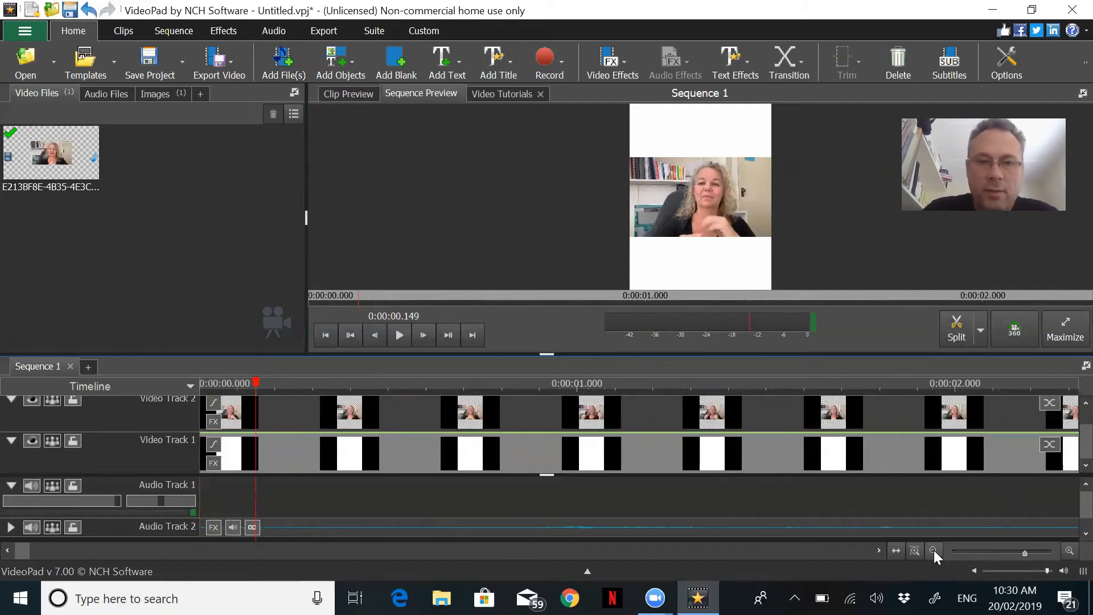
{"action": "left_click", "coordinate": [254, 413]}
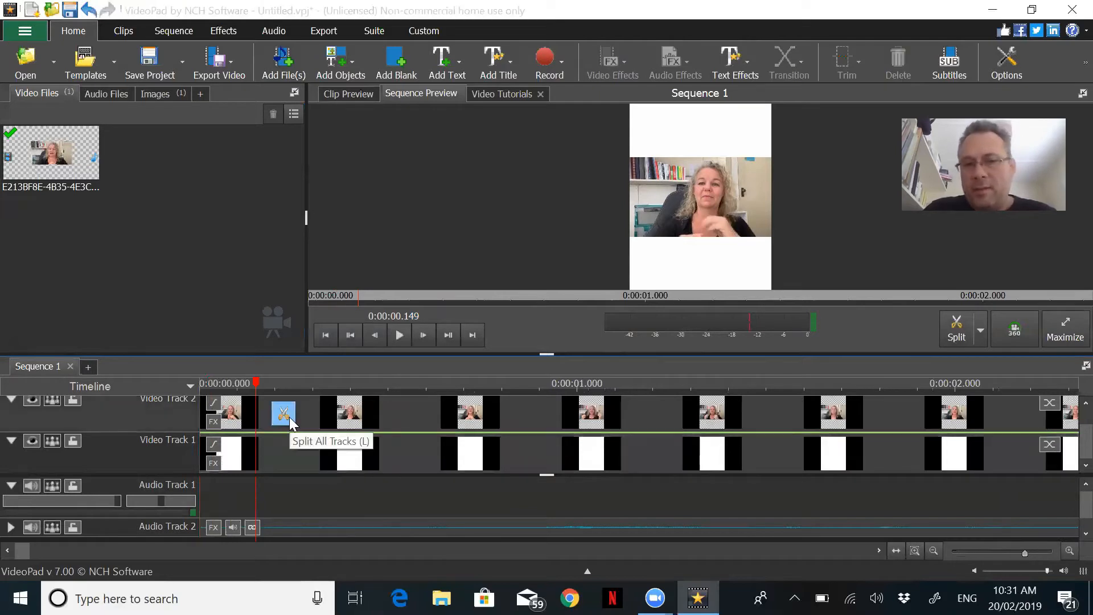
{"action": "left_click", "coordinate": [288, 418]}
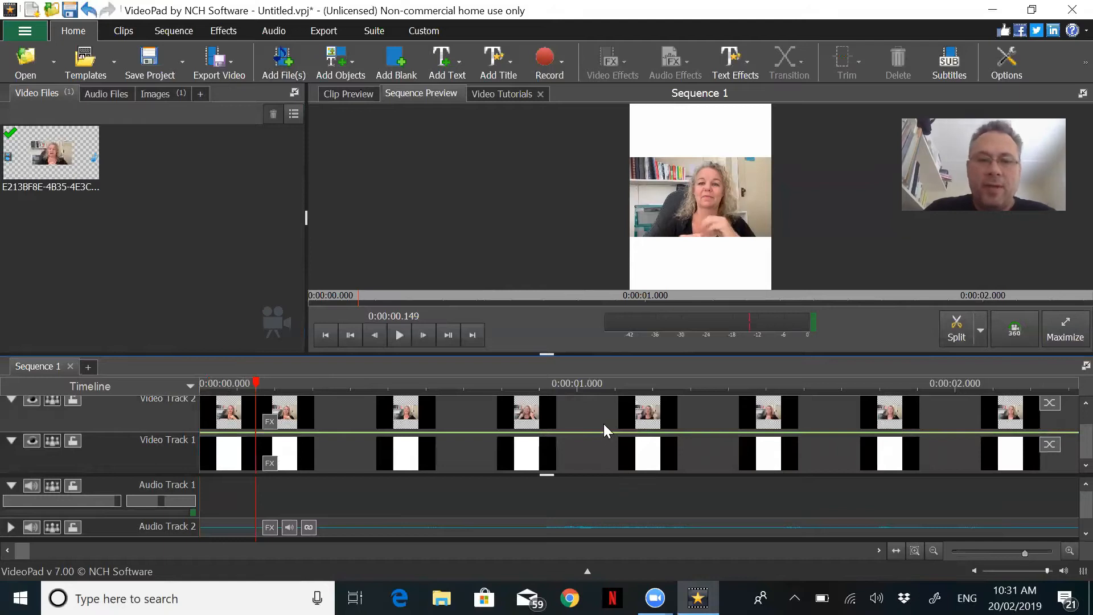
- Delete the short video and white background pieces before the split so the remaining clips start at the sequence beginning
{"action": "left_click", "coordinate": [242, 424]}
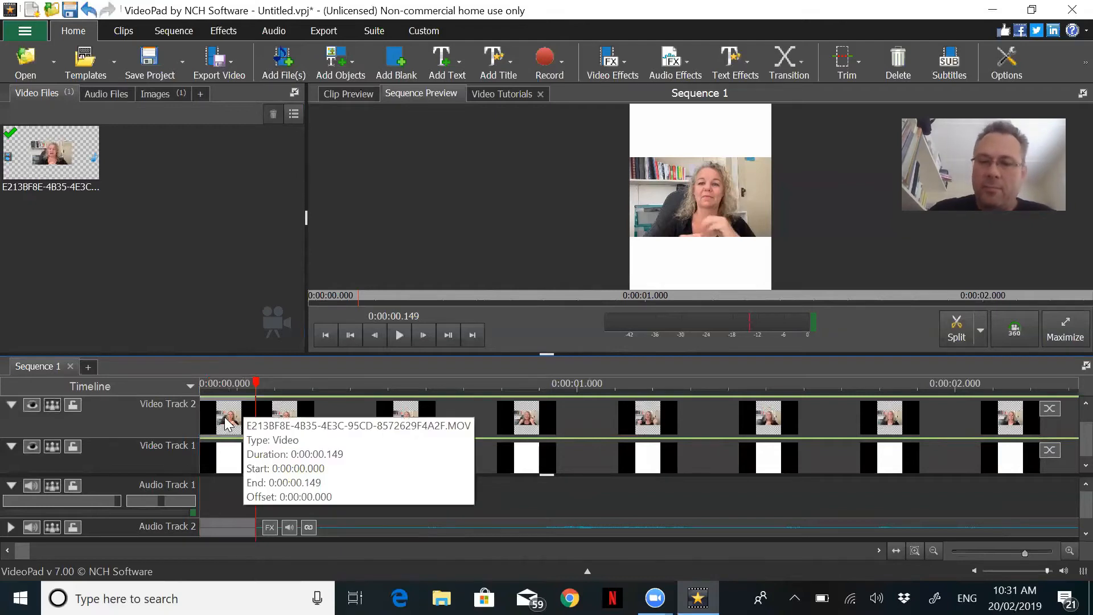
{"action": "key", "text": "Delete"}
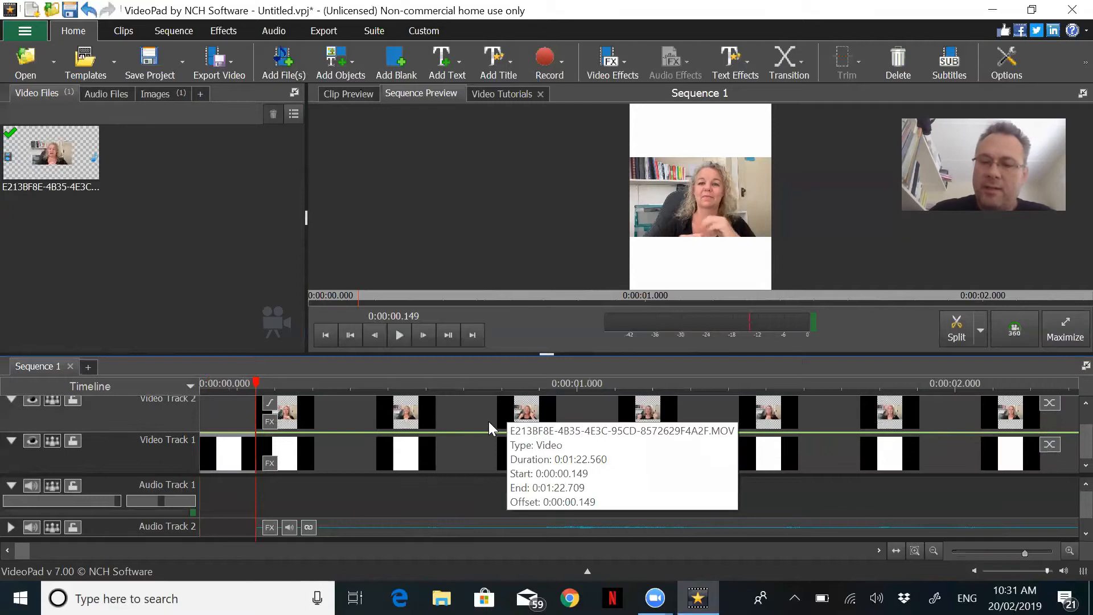
{"action": "key", "text": "Delete"}
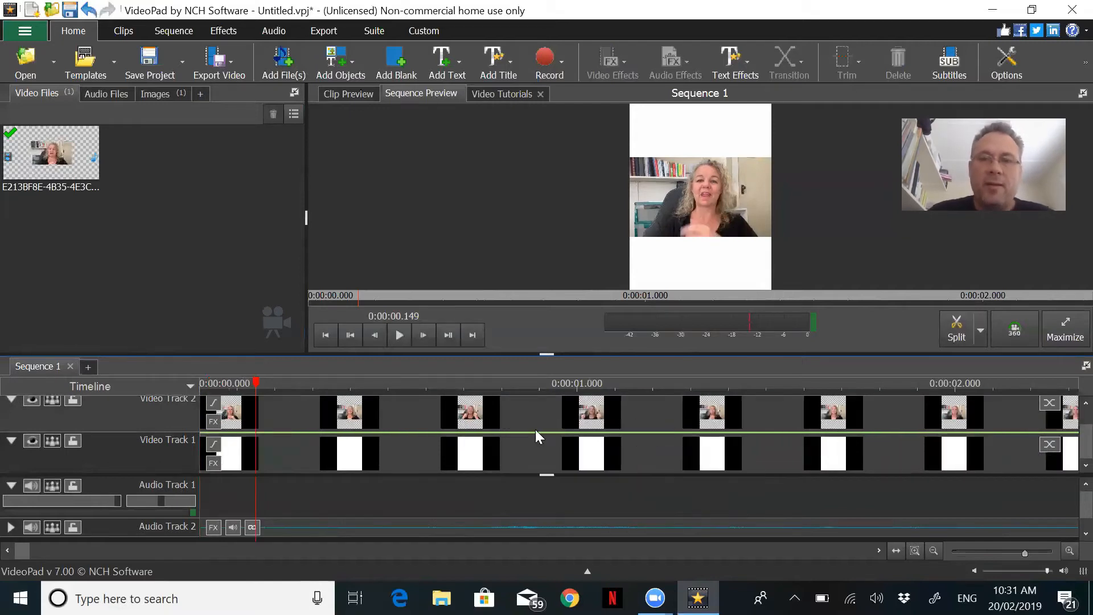
- Play the first seconds of the sequence from 0:00:00.000 to check the trimmed opening
{"action": "left_click_drag", "start_coordinate": [256, 383], "coordinate": [190, 387]}
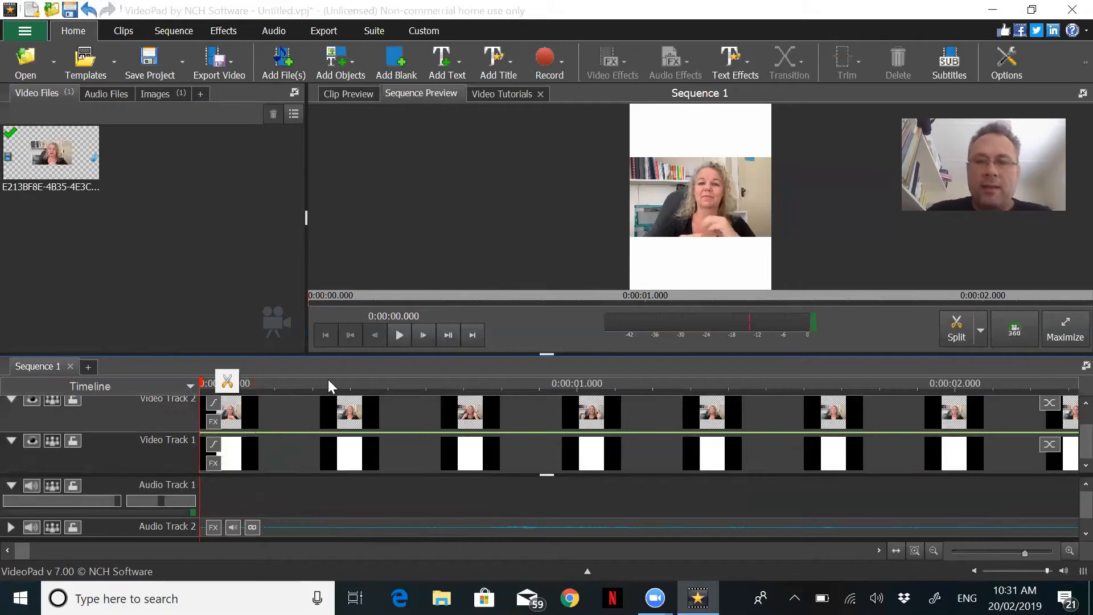
{"action": "key", "text": "space"}
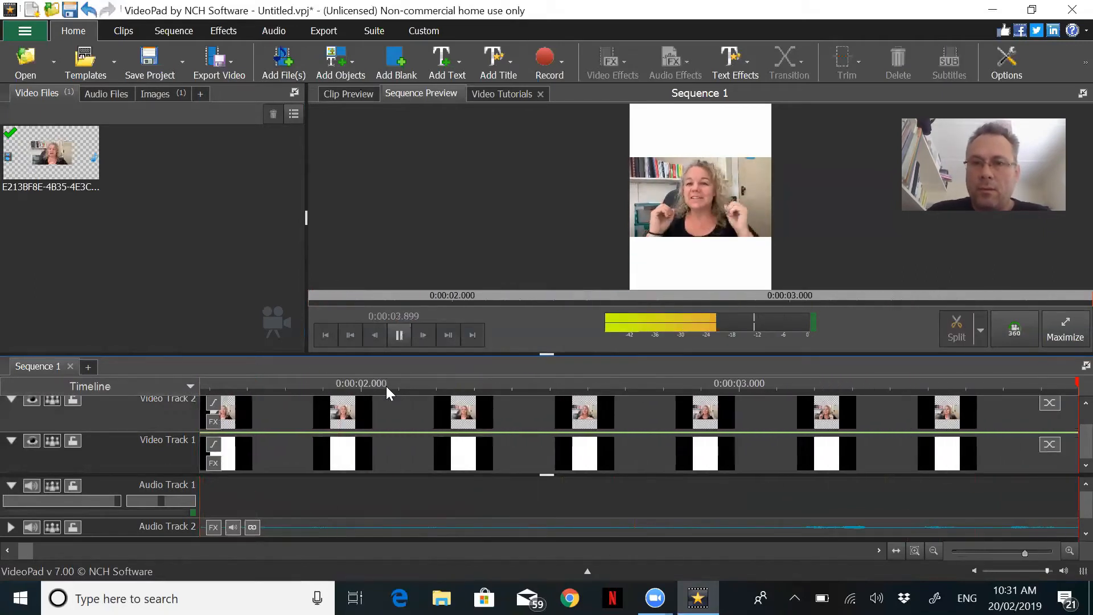
{"action": "key", "text": "space"}
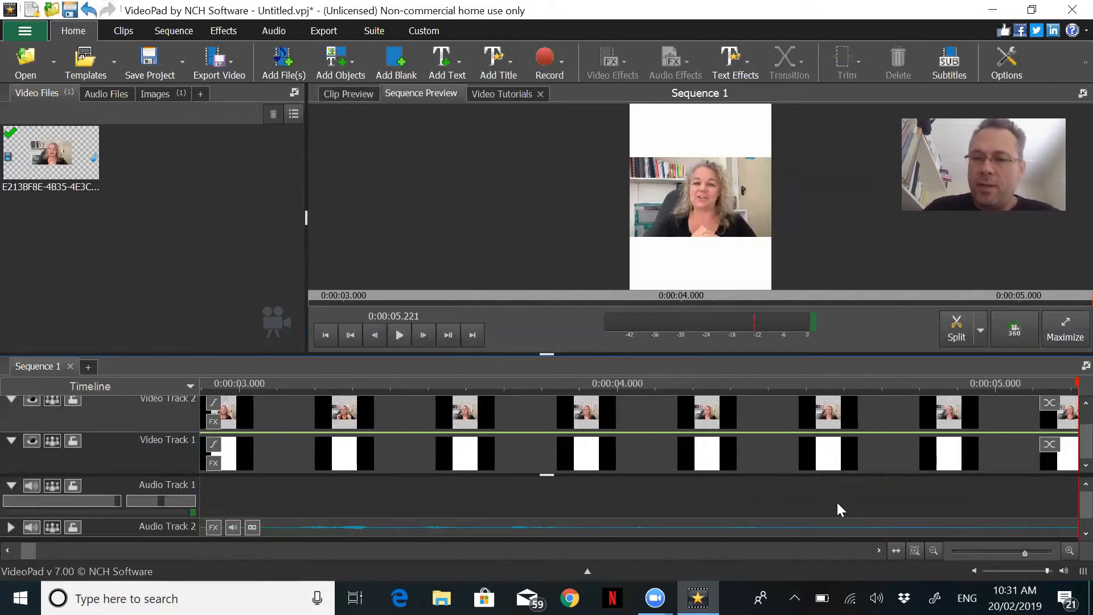
- Show the whole sequence on the timeline and play its final part from 0:00:57.346 to find where the speech ends
{"action": "left_click", "coordinate": [933, 551]}
{"action": "left_click", "coordinate": [932, 551]}
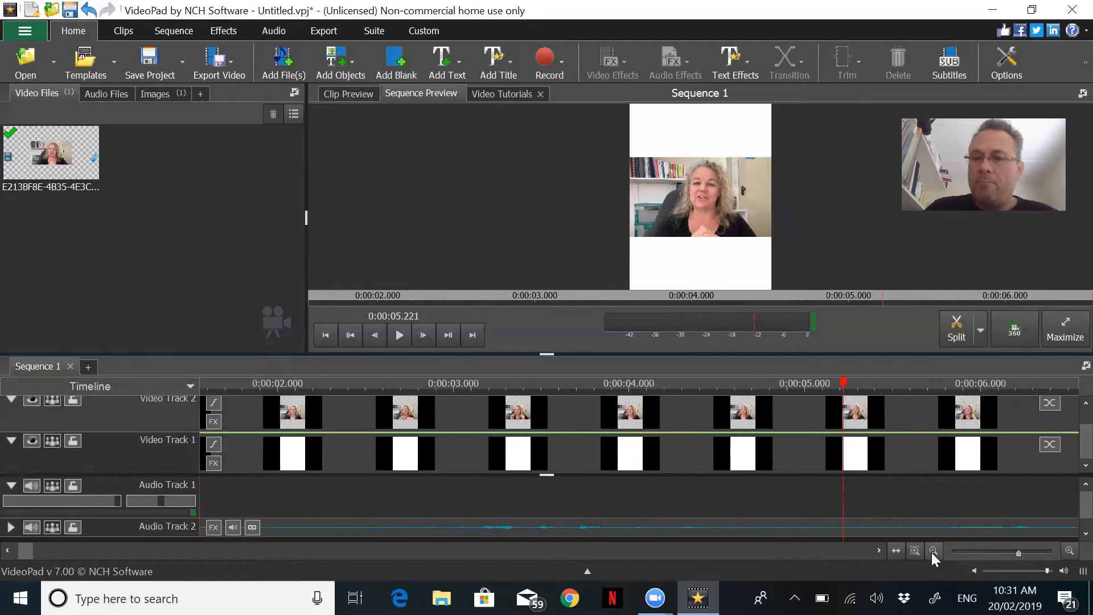
{"action": "left_click", "coordinate": [933, 551]}
{"action": "left_click", "coordinate": [932, 551]}
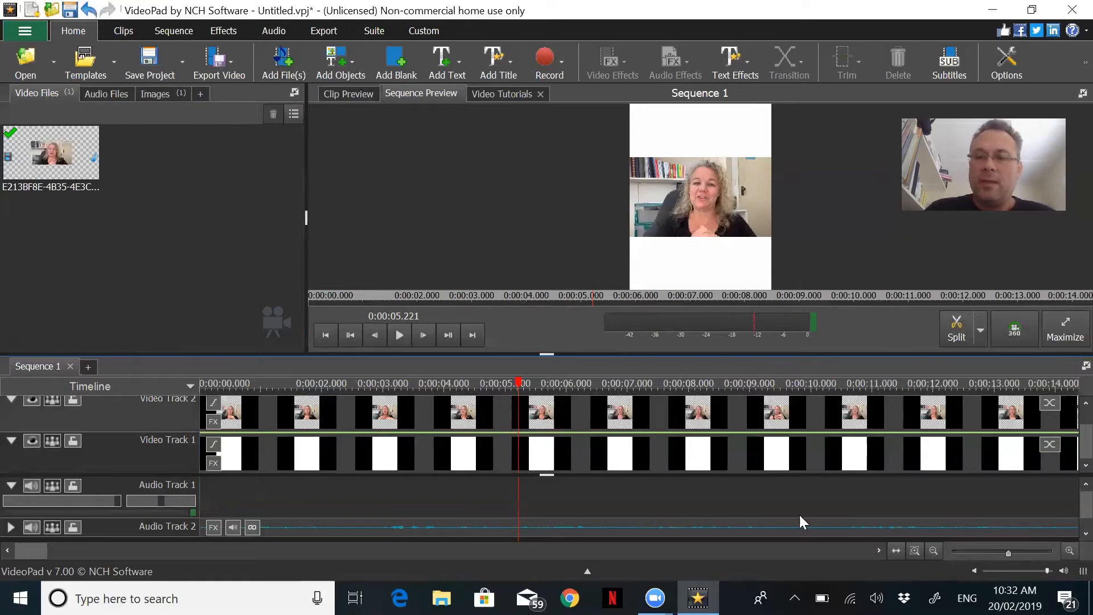
{"action": "left_click", "coordinate": [931, 554]}
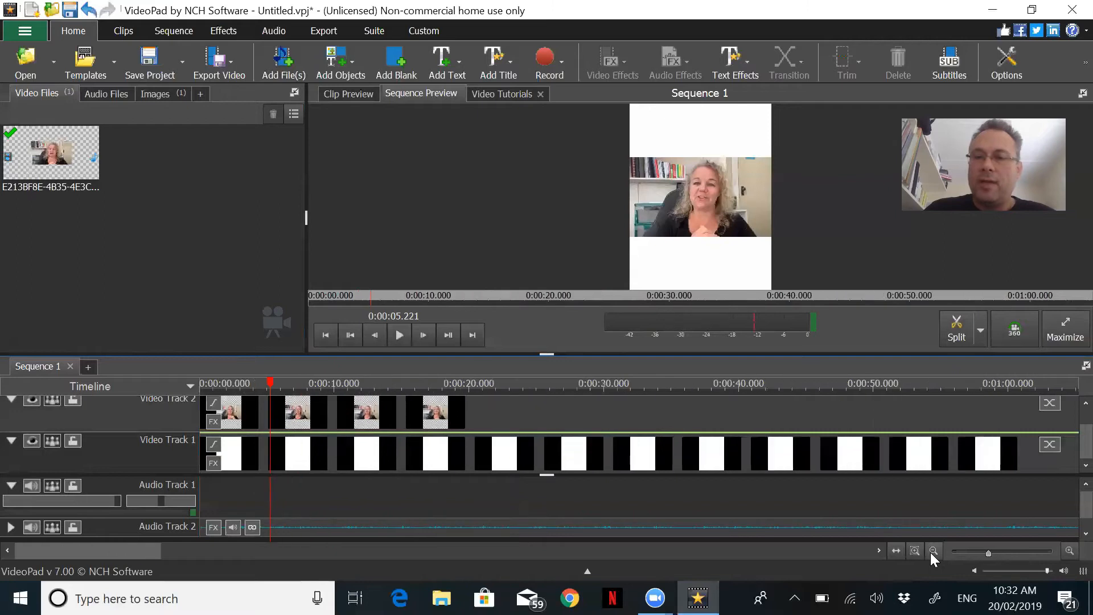
{"action": "left_click", "coordinate": [933, 554]}
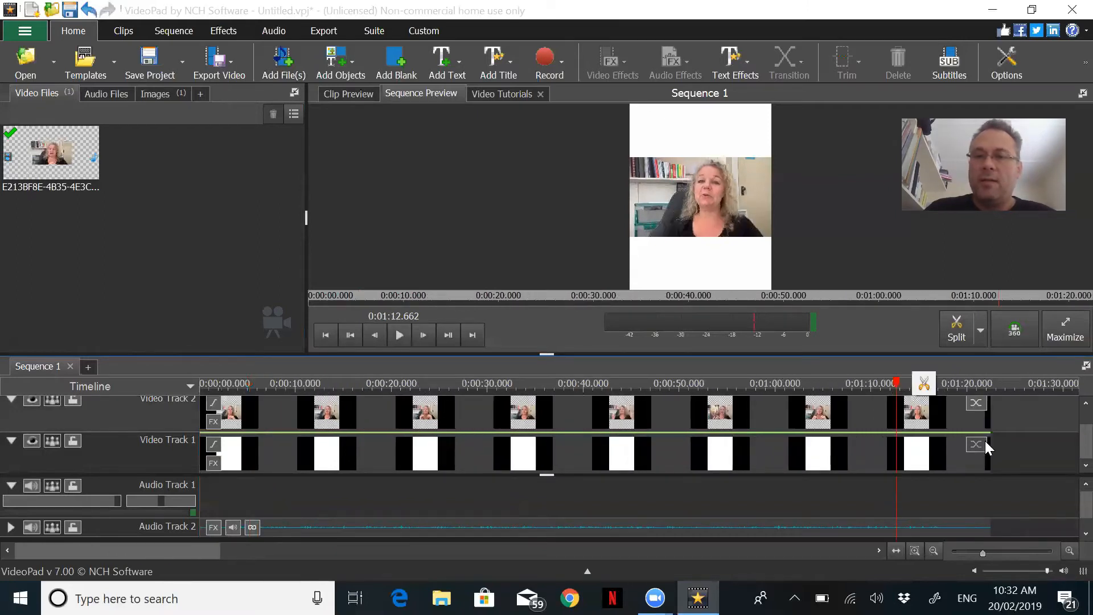
{"action": "left_click", "coordinate": [839, 381]}
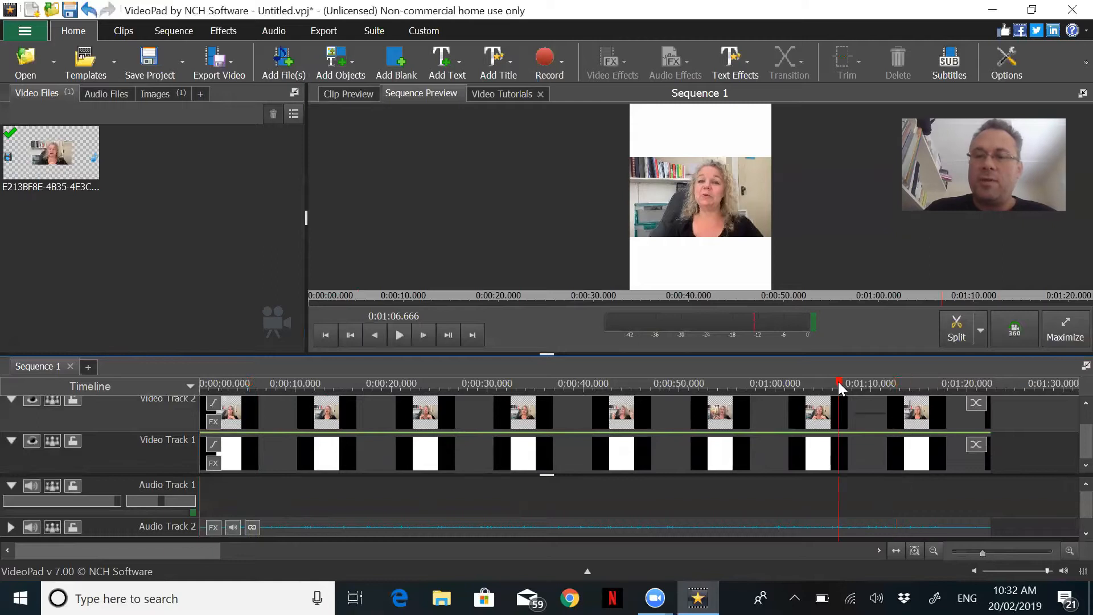
{"action": "left_click", "coordinate": [750, 381]}
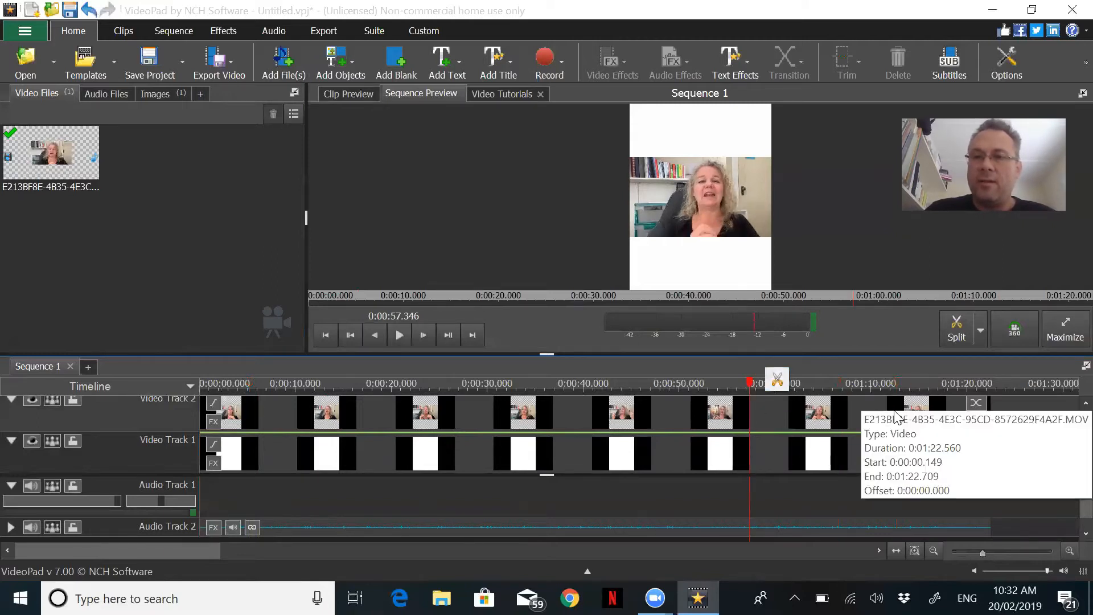
{"action": "key", "text": "space"}
{"action": "left_click", "coordinate": [881, 400]}
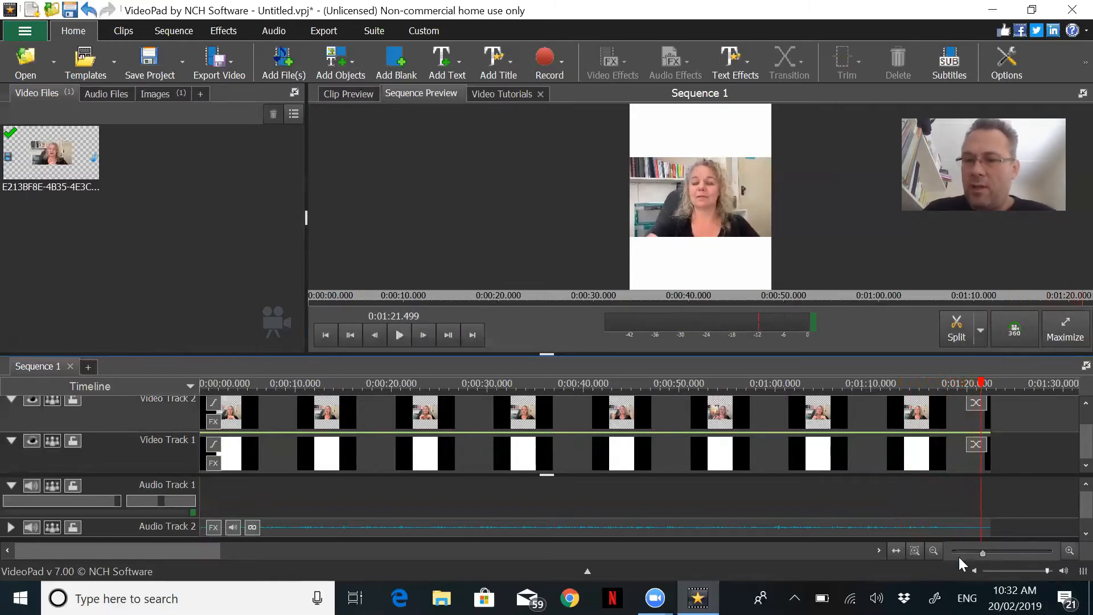
- Replay the ending in closer detail from 0:01:13.785, and again from 0:01:14.576, to locate the end of the speech
{"action": "left_click", "coordinate": [1068, 551]}
{"action": "left_click", "coordinate": [1068, 551]}
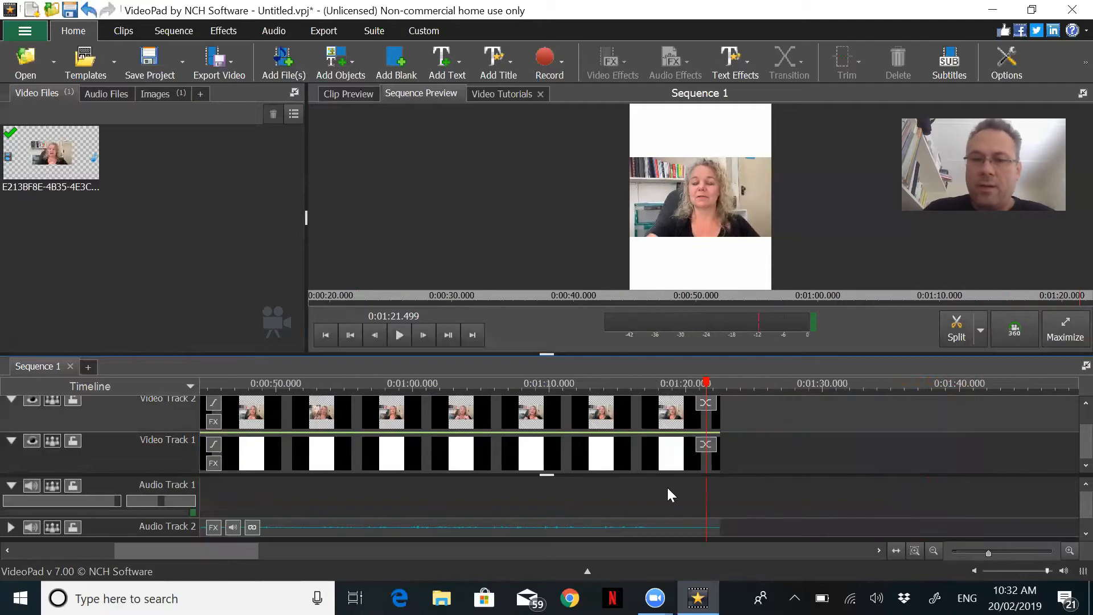
{"action": "left_click", "coordinate": [603, 393]}
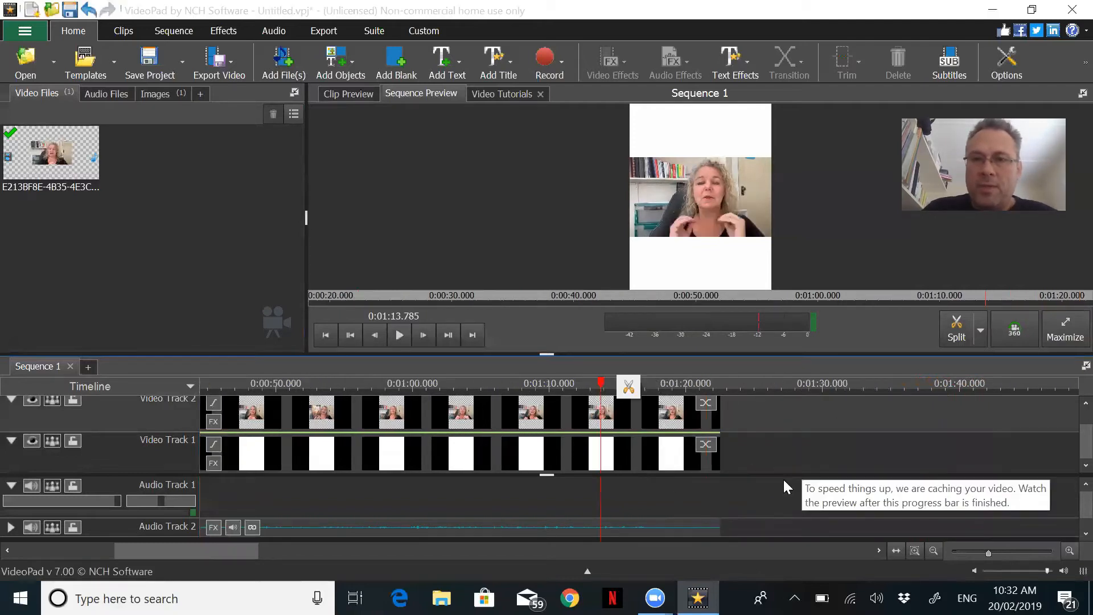
{"action": "key", "text": "space"}
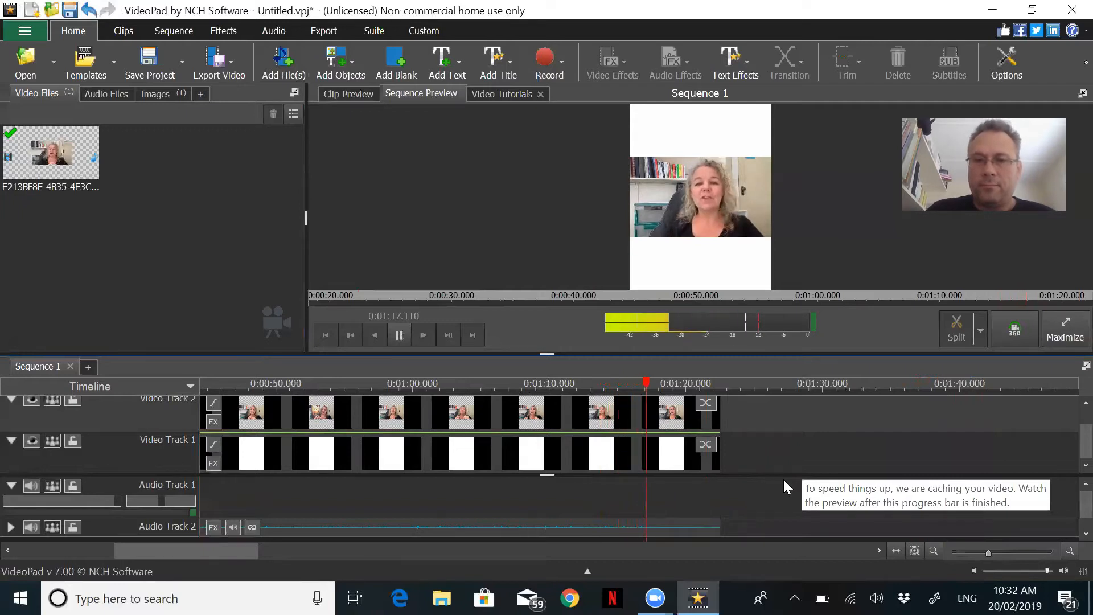
{"action": "key", "text": "space"}
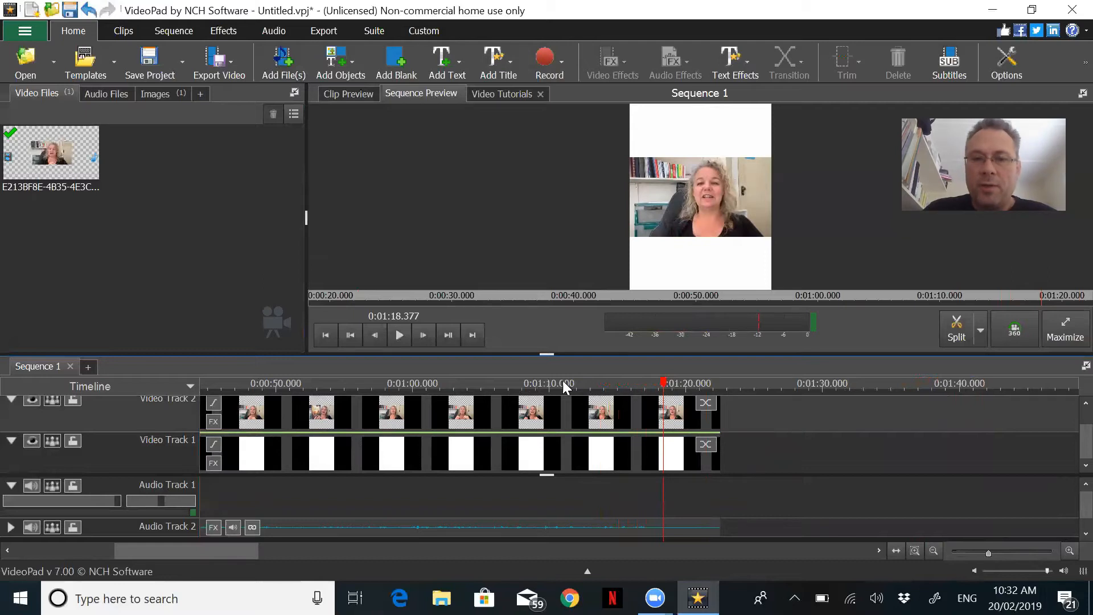
{"action": "left_click", "coordinate": [612, 387]}
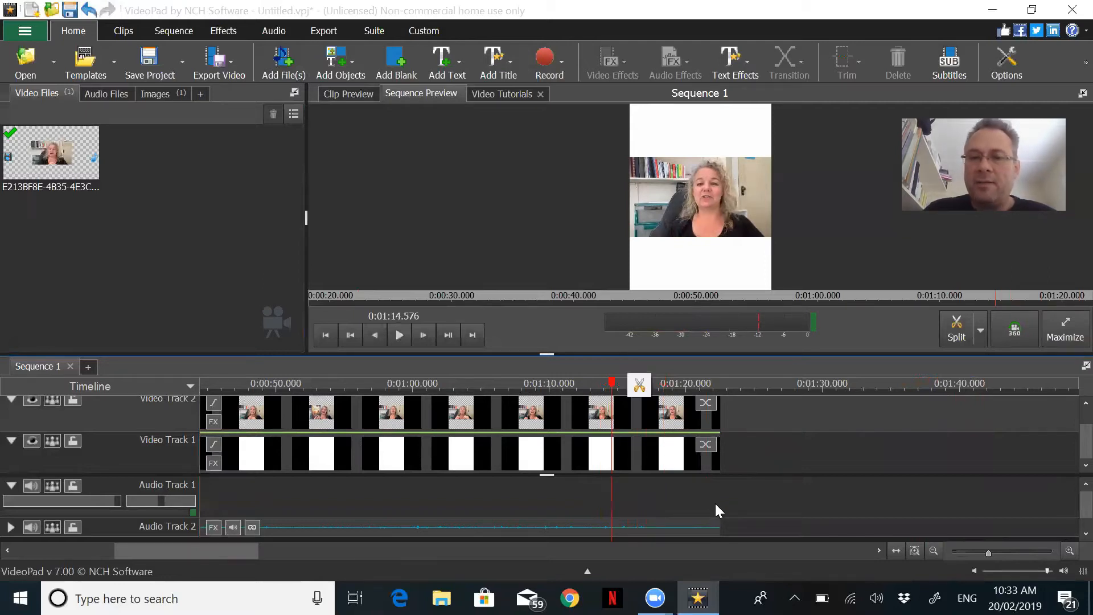
{"action": "key", "text": "space"}
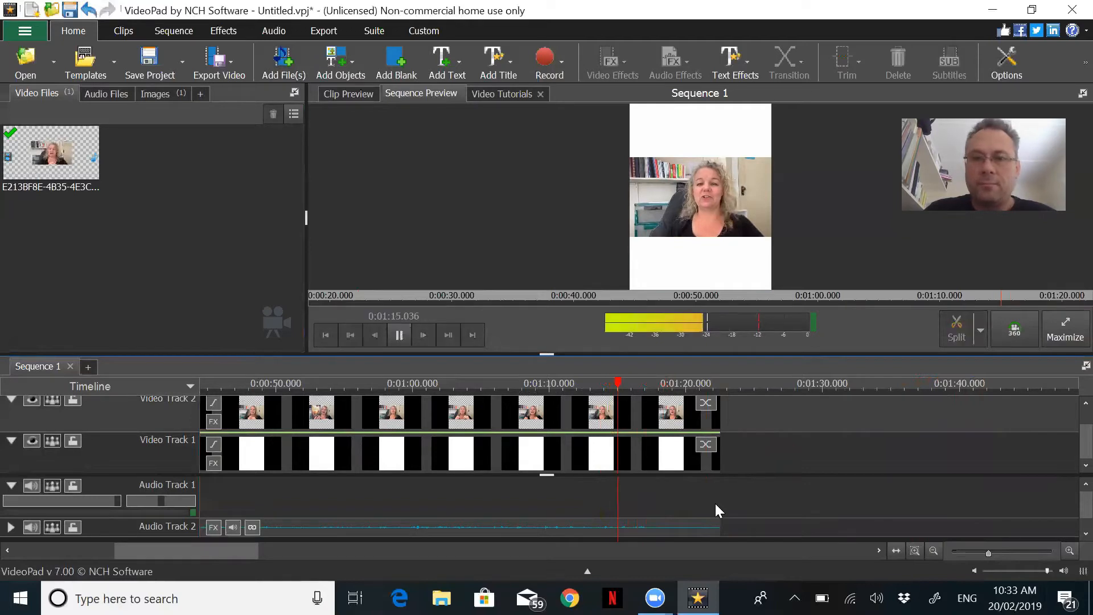
{"action": "key", "text": "space"}
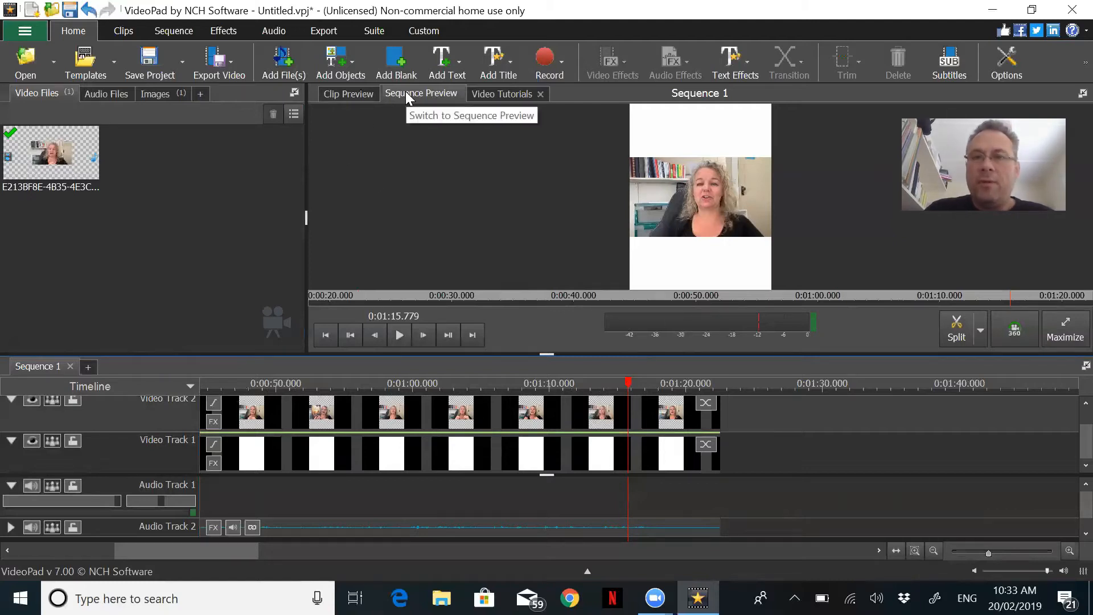
- View the Video Track 2 clip in the Clip Preview, and return to the Sequence Preview
{"action": "left_click", "coordinate": [556, 408]}
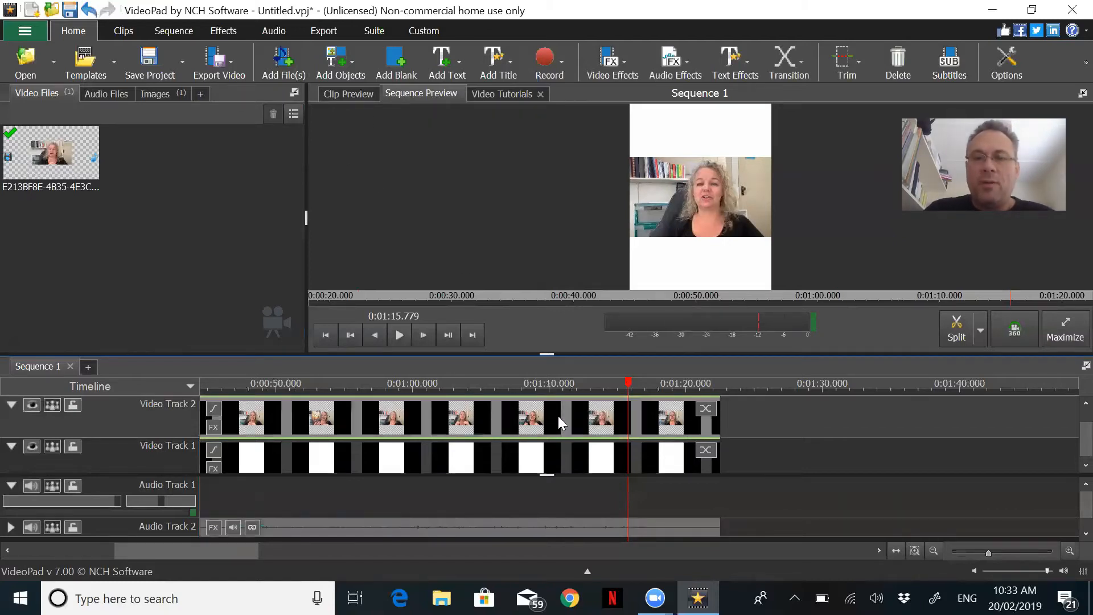
{"action": "left_click", "coordinate": [368, 93]}
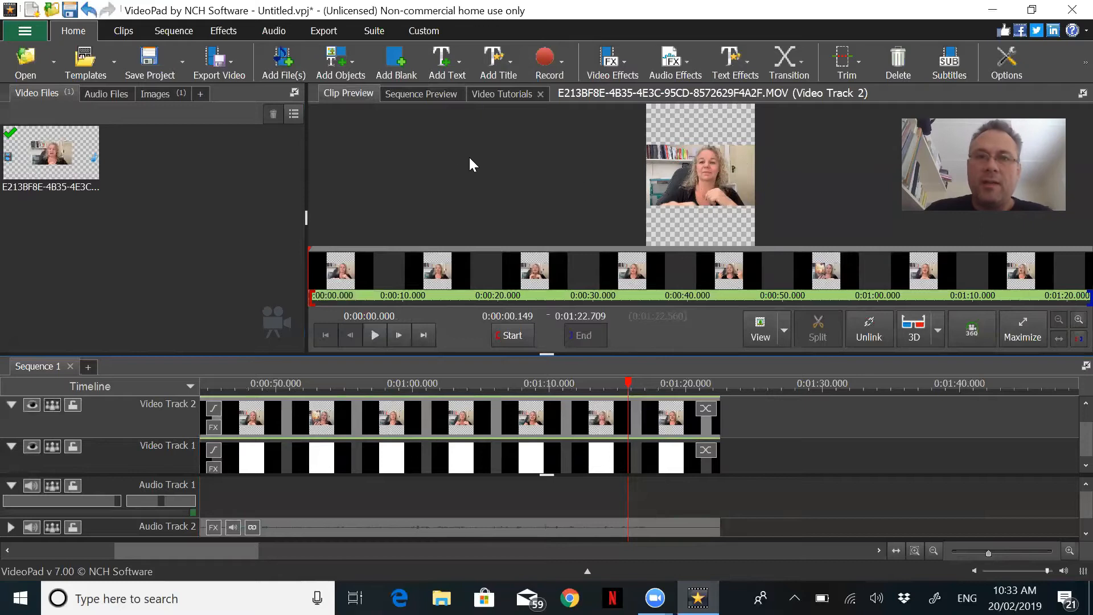
{"action": "left_click", "coordinate": [432, 95]}
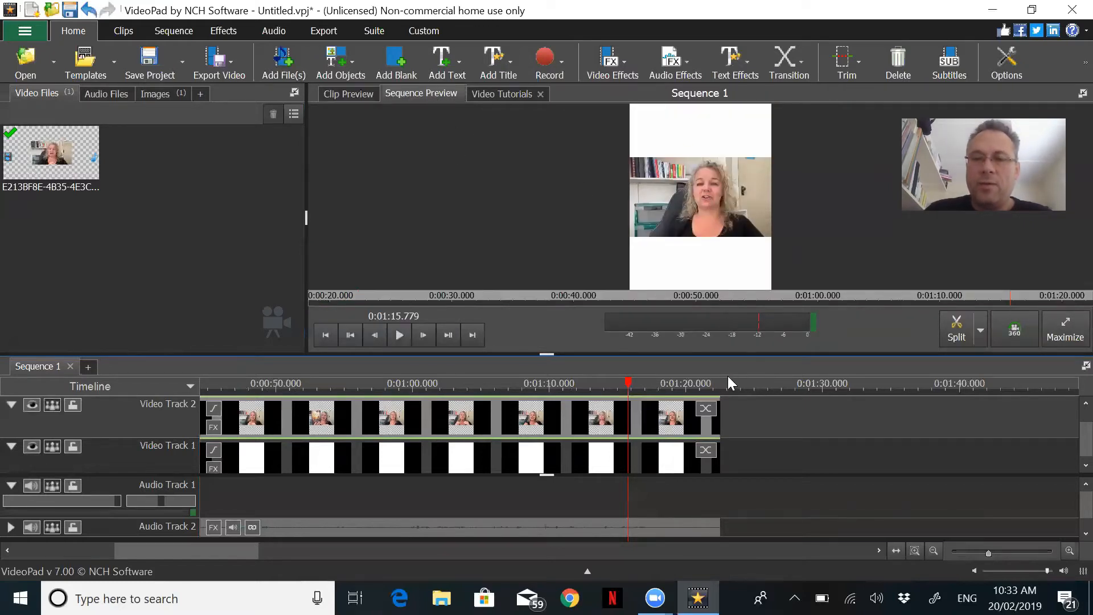
- Play on to the end of the speech and split all tracks at 0:01:18.702
{"action": "key", "text": "space"}
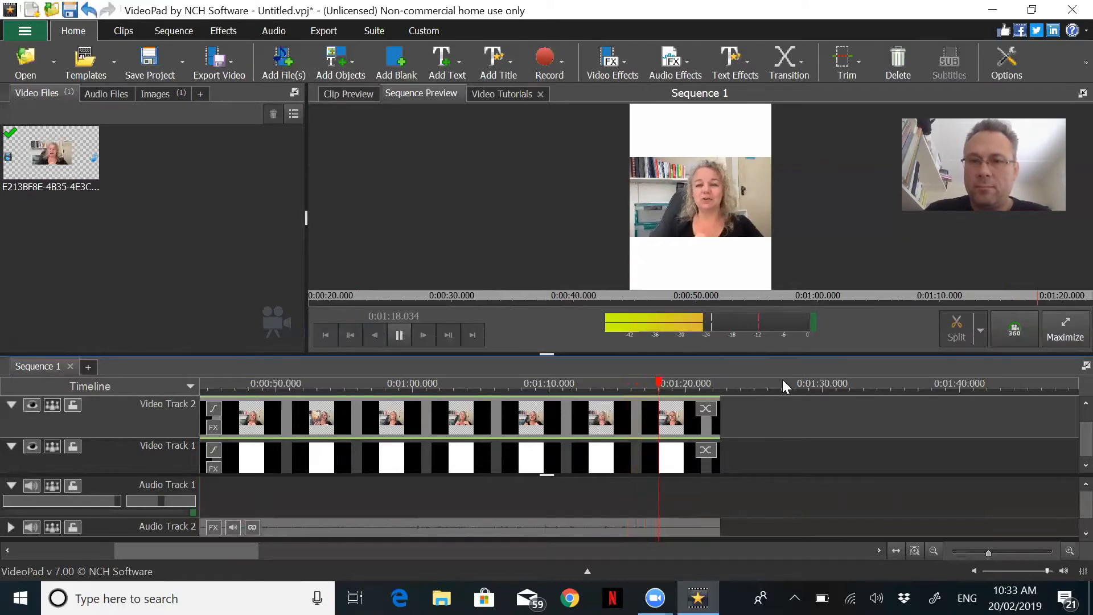
{"action": "key", "text": "space"}
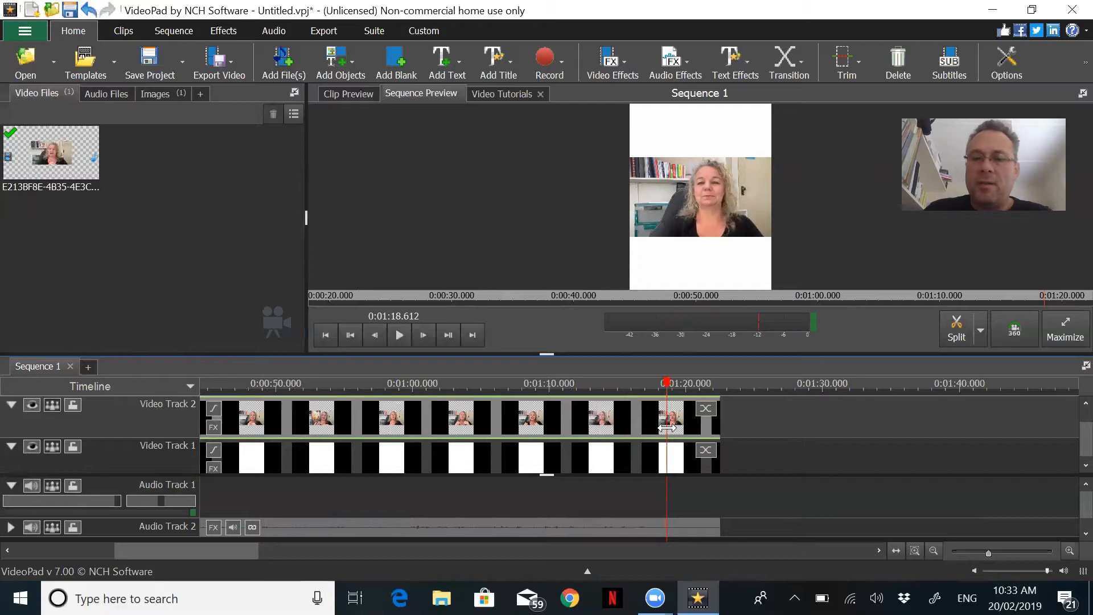
{"action": "left_click", "coordinate": [668, 428]}
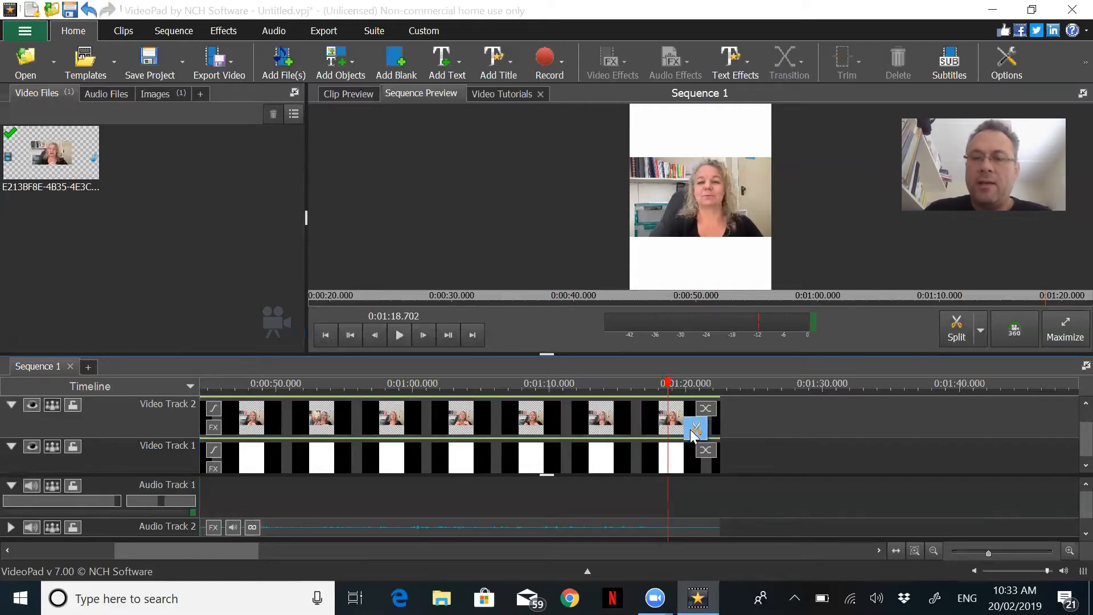
{"action": "left_click", "coordinate": [694, 431]}
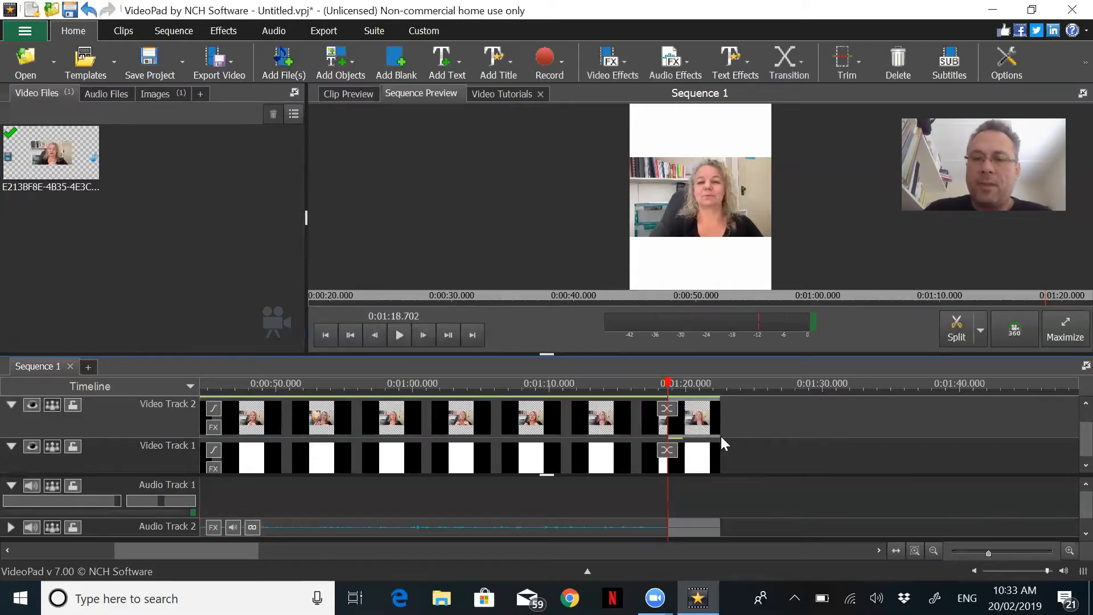
- Delete the leftover segments after 0:01:18.702 from Video Tracks 2 and 1, and return the playhead to the sequence start
{"action": "key", "text": "Delete"}
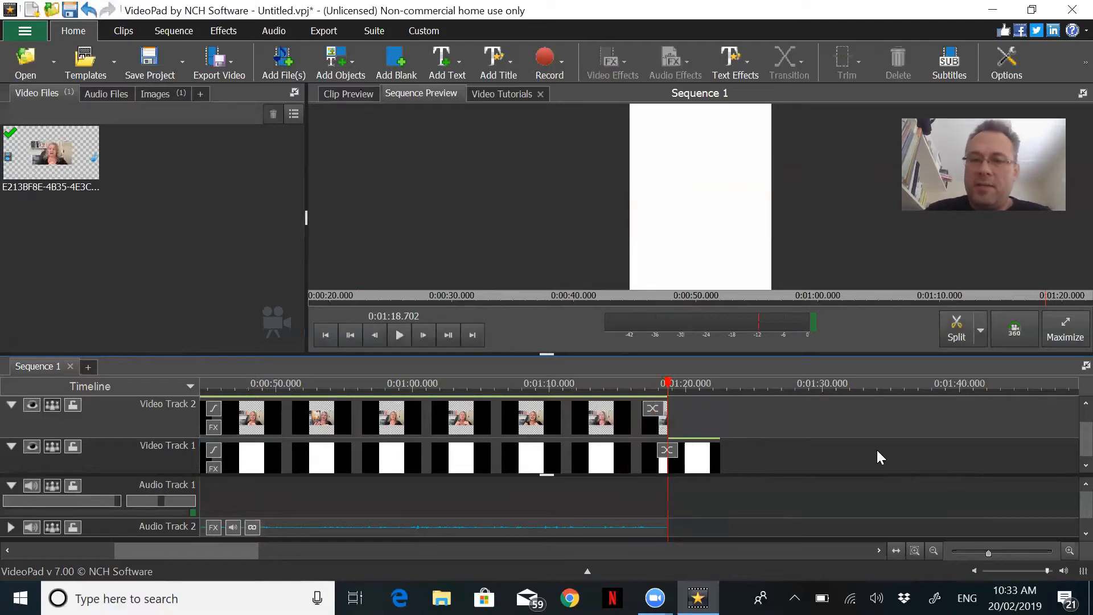
{"action": "key", "text": "Delete"}
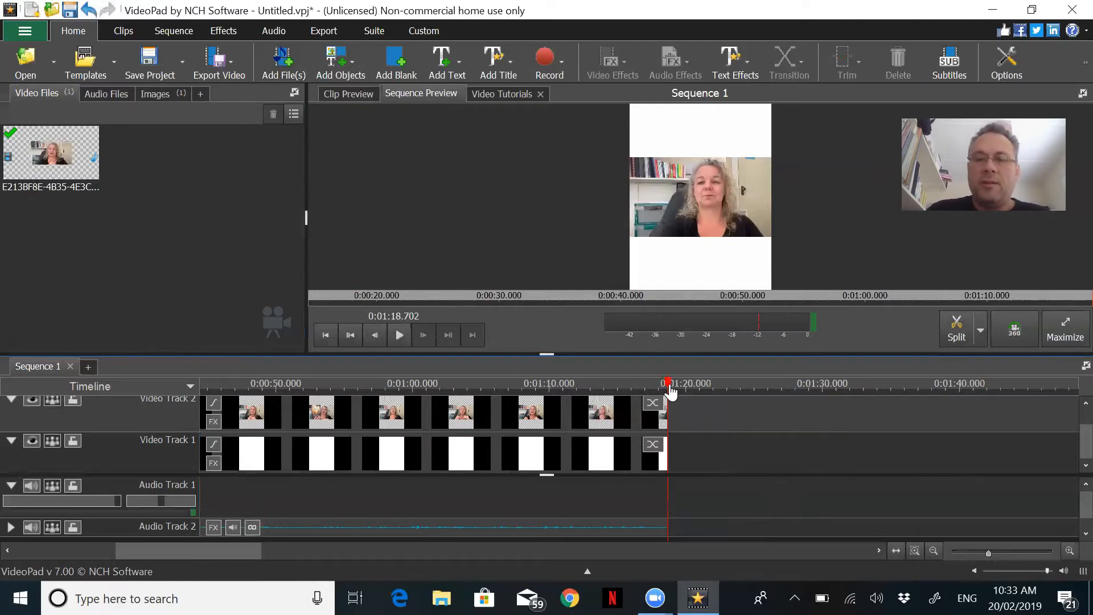
{"action": "left_click_drag", "start_coordinate": [667, 383], "coordinate": [524, 386]}
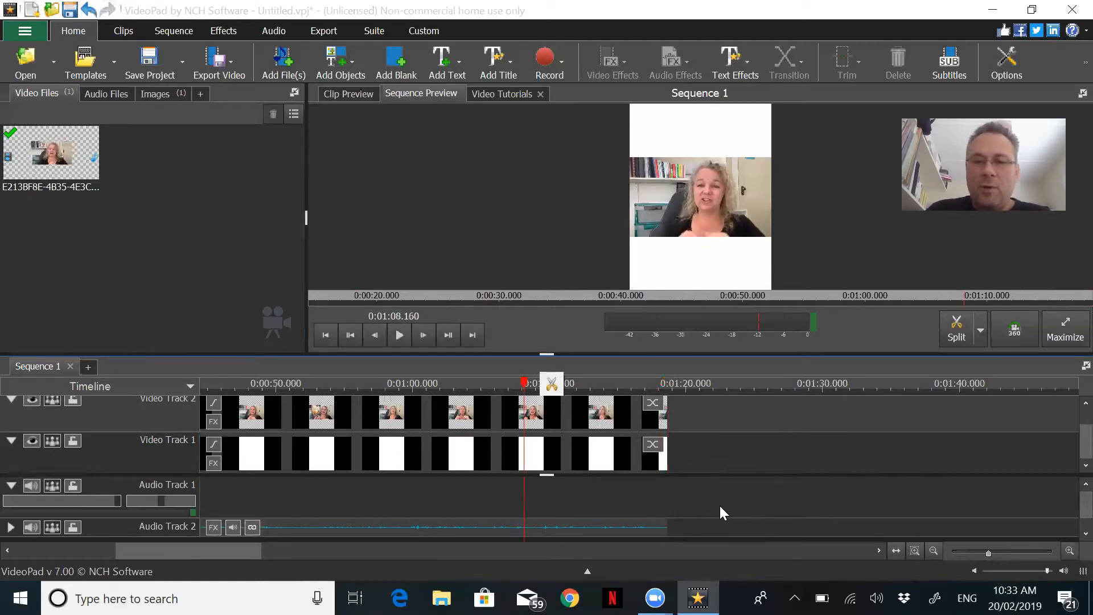
{"action": "left_click_drag", "start_coordinate": [525, 386], "coordinate": [357, 387]}
{"action": "left_click", "coordinate": [443, 380]}
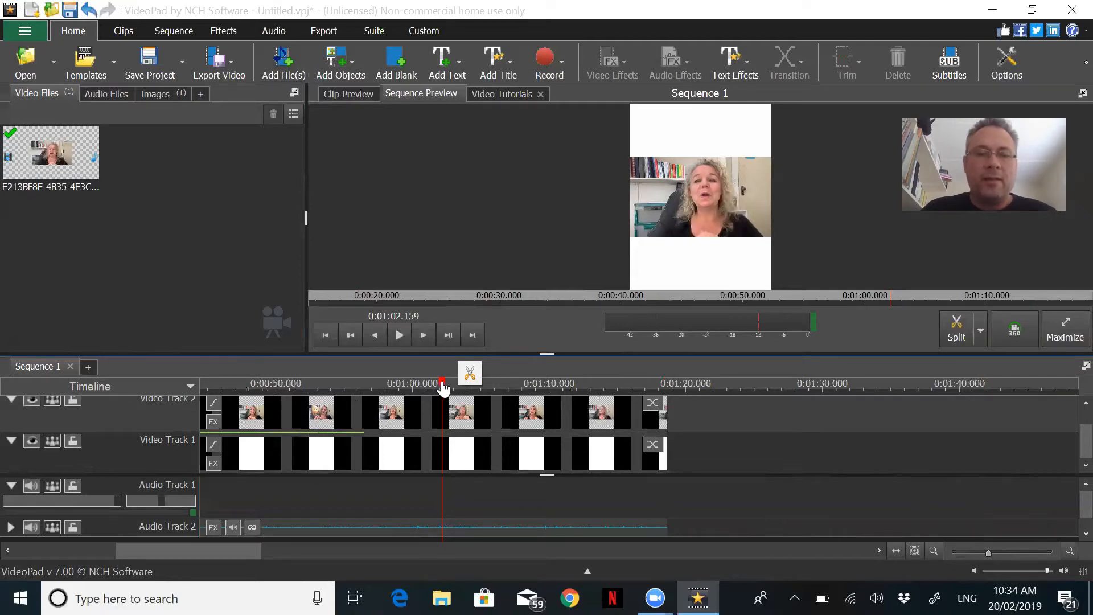
{"action": "left_click_drag", "start_coordinate": [442, 387], "coordinate": [127, 384]}
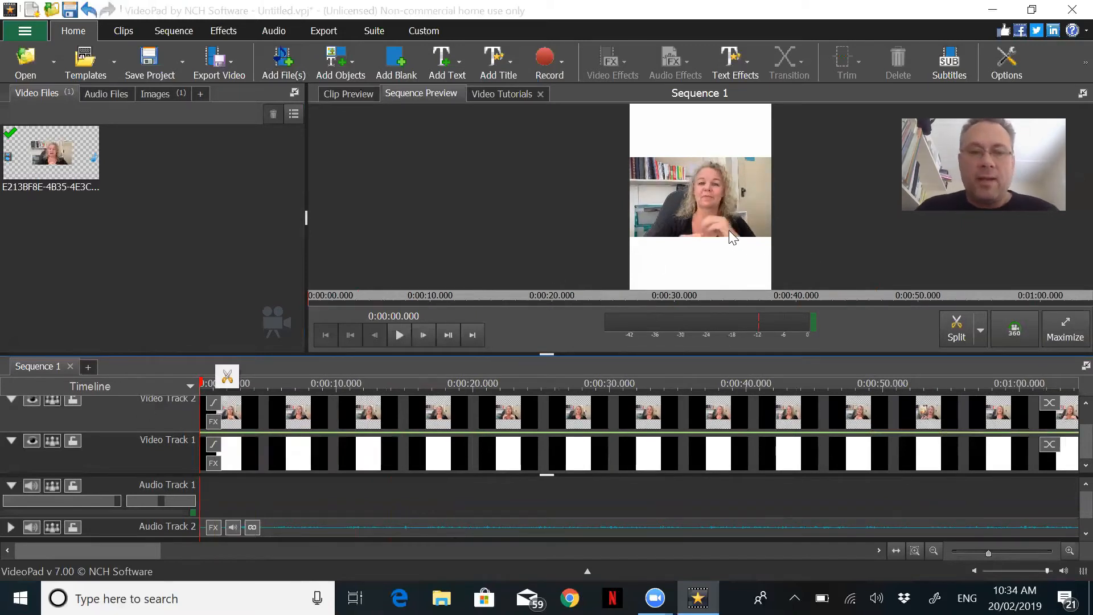
{"action": "scroll", "coordinate": [1069, 406], "scroll_direction": "up", "scroll_amount": 2}
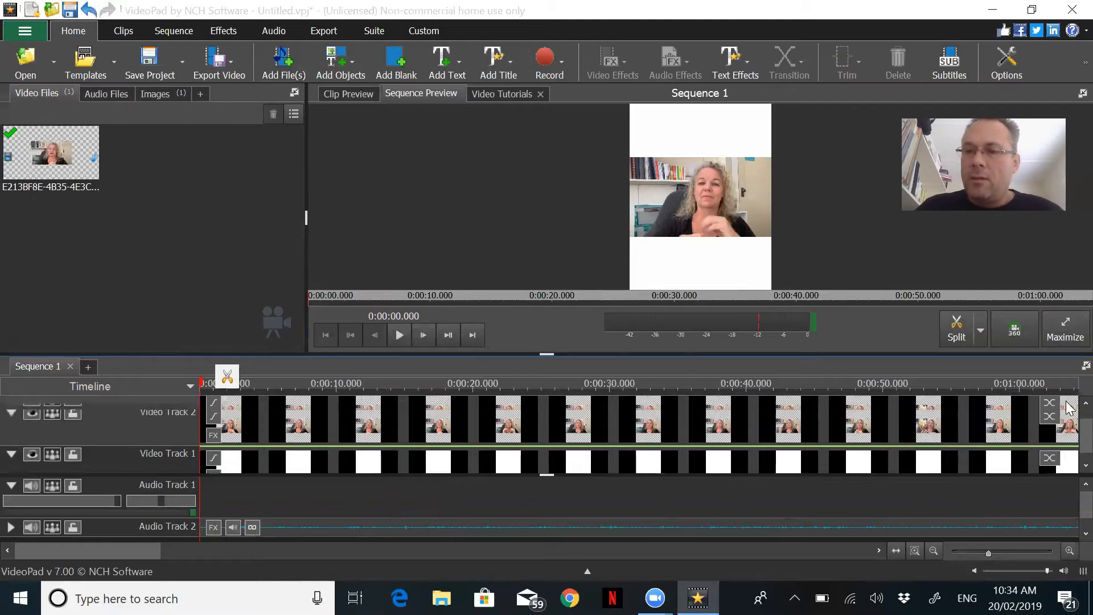
{"action": "scroll", "coordinate": [1070, 439], "scroll_direction": "down", "scroll_amount": 1}
{"action": "scroll", "coordinate": [1069, 439], "scroll_direction": "up", "scroll_amount": 1}
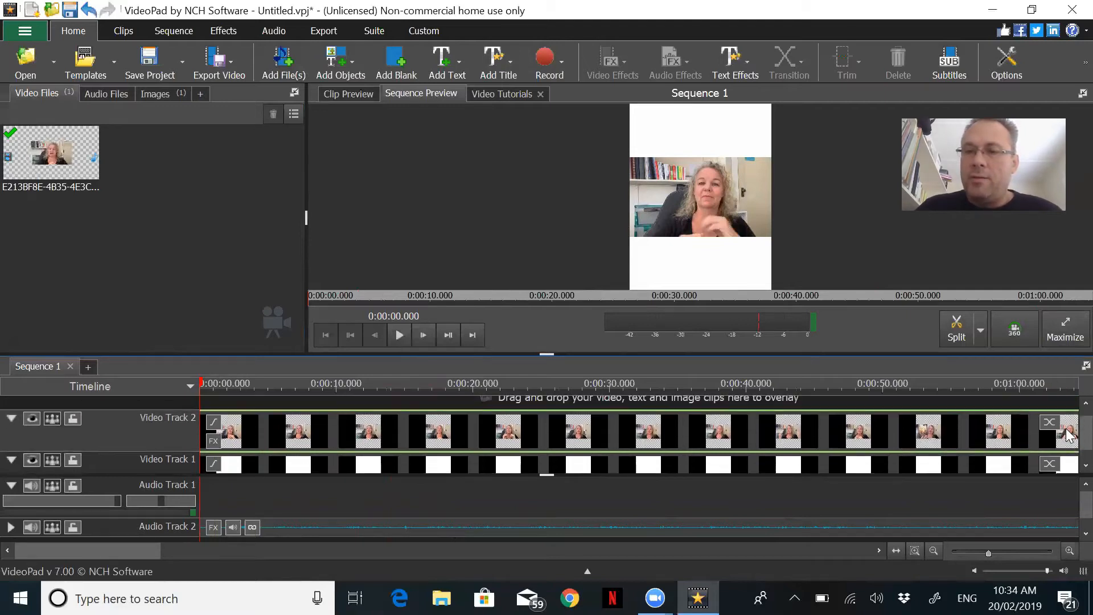
{"action": "scroll", "coordinate": [1068, 435], "scroll_direction": "down", "scroll_amount": 1}
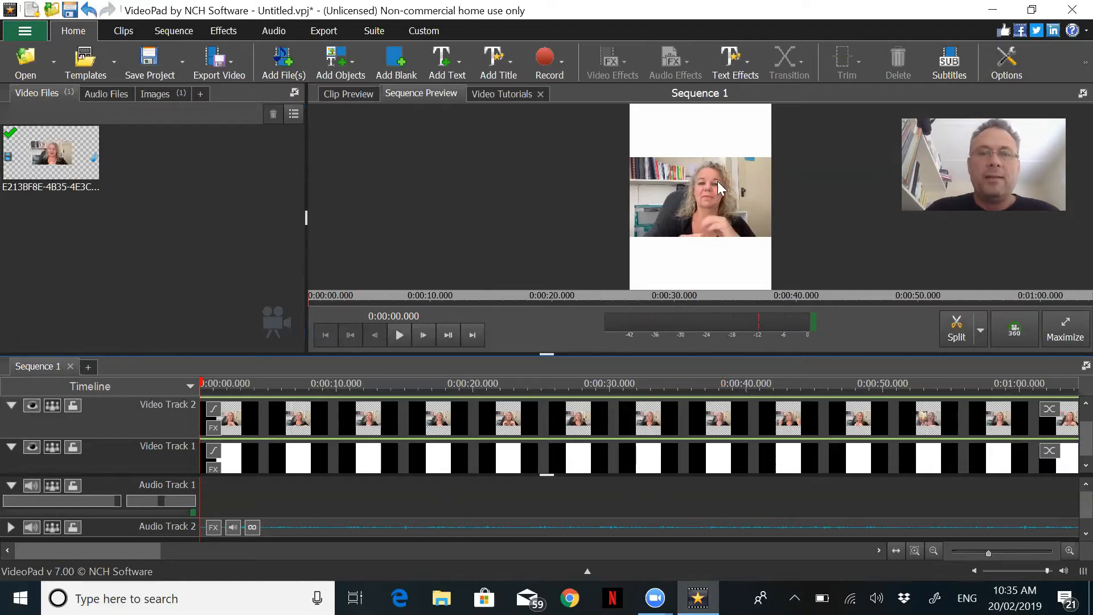
- Add a Scale effect to the footage clip on Video Track 2
{"action": "left_click", "coordinate": [209, 424]}
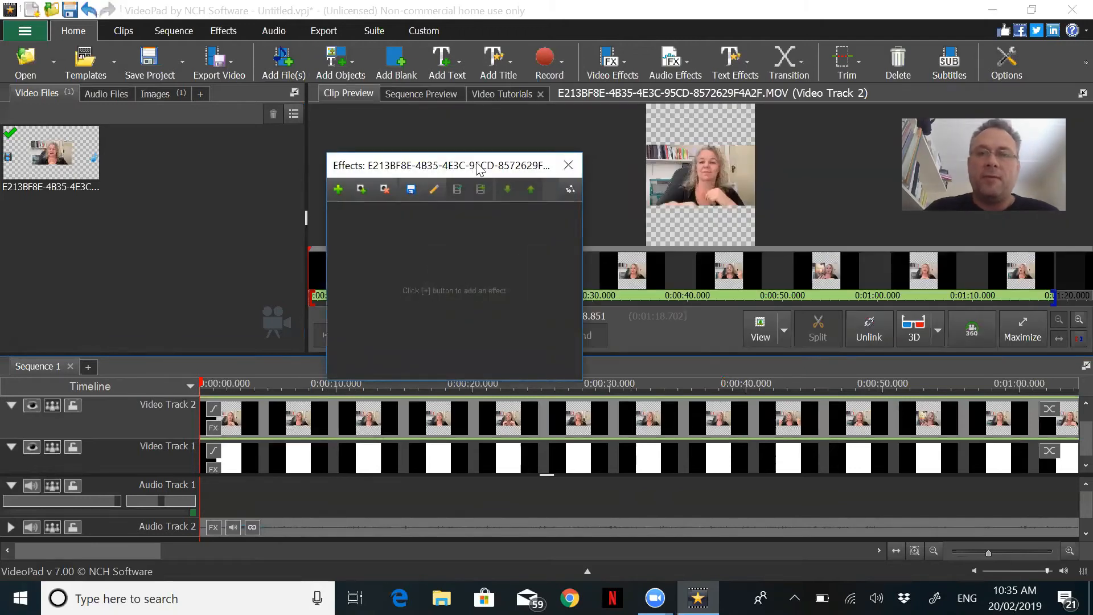
{"action": "left_click_drag", "start_coordinate": [479, 169], "coordinate": [507, 134]}
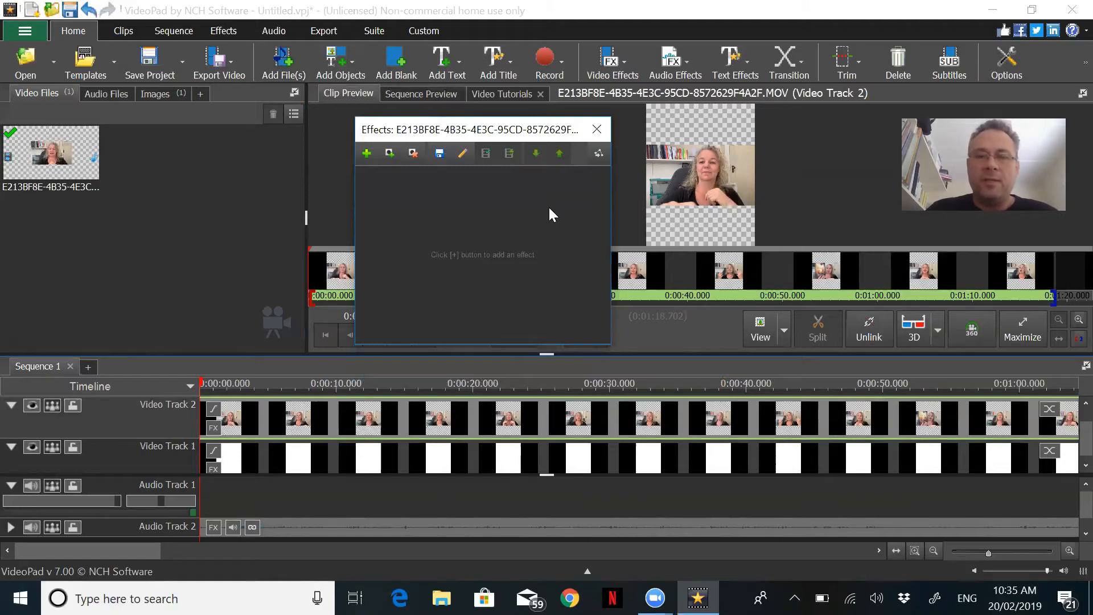
{"action": "left_click", "coordinate": [372, 158]}
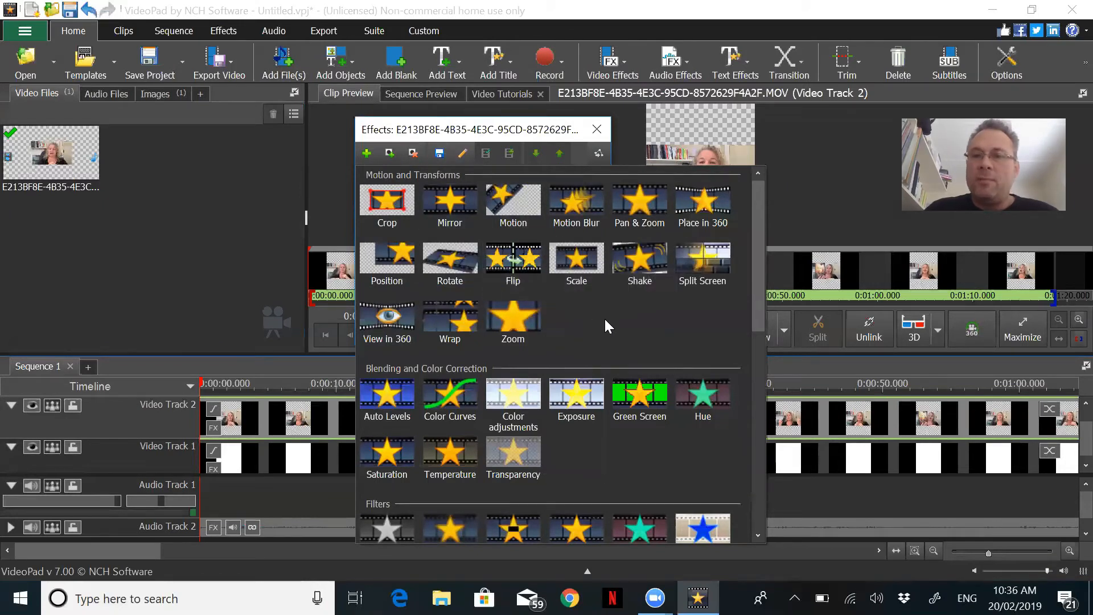
{"action": "left_click", "coordinate": [580, 270]}
{"action": "left_click_drag", "start_coordinate": [521, 141], "coordinate": [490, 139]}
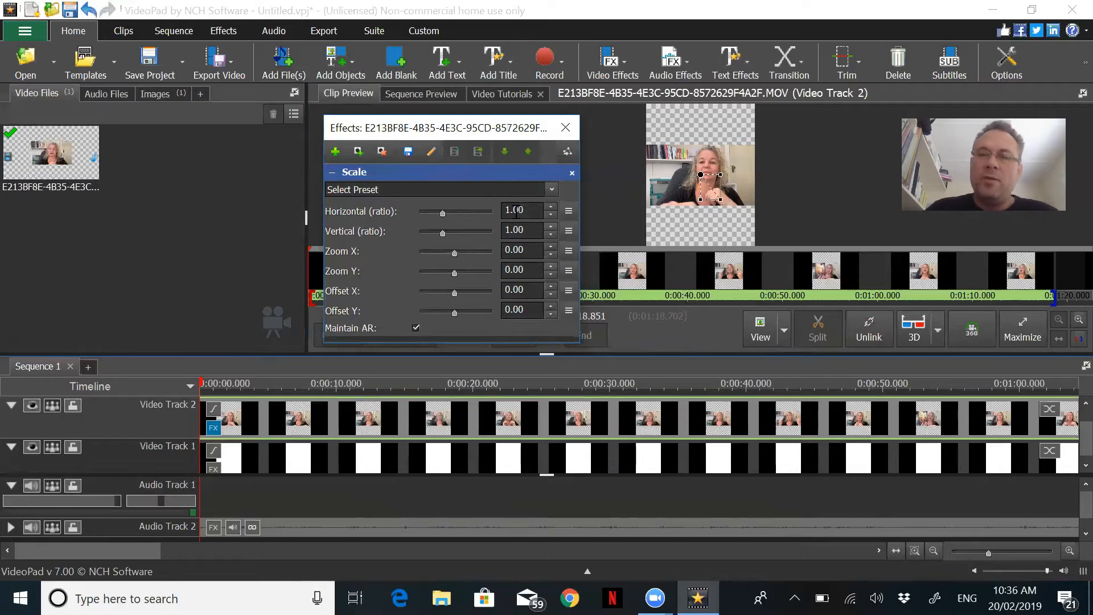
- Set the footage's horizontal and vertical scale ratio to 1.40 with the aspect ratio maintained, and view it in the Sequence Preview
{"action": "left_click", "coordinate": [550, 206]}
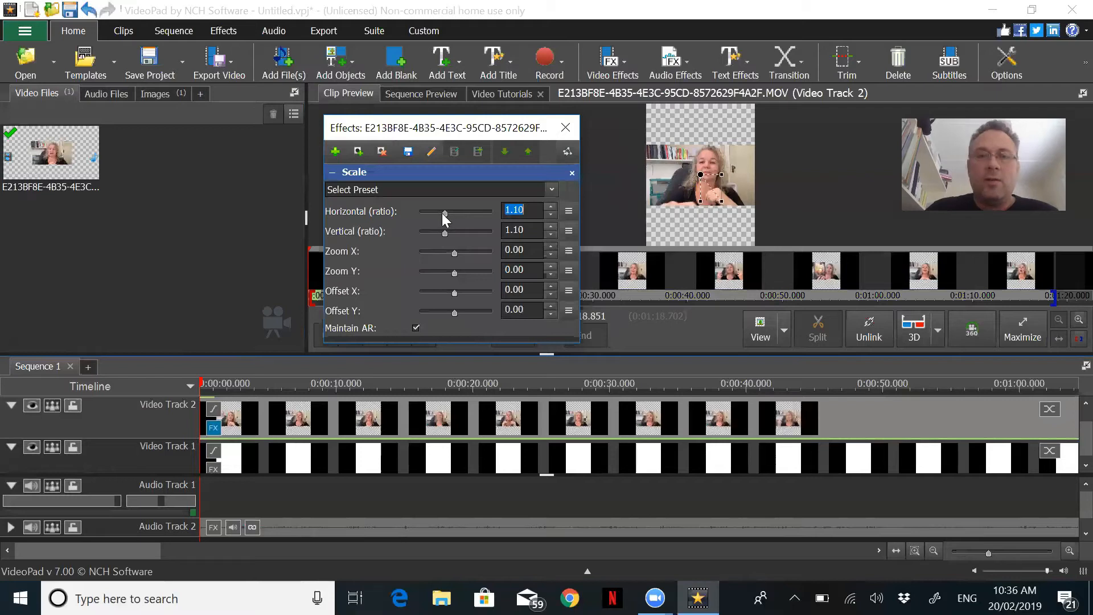
{"action": "left_click", "coordinate": [551, 207]}
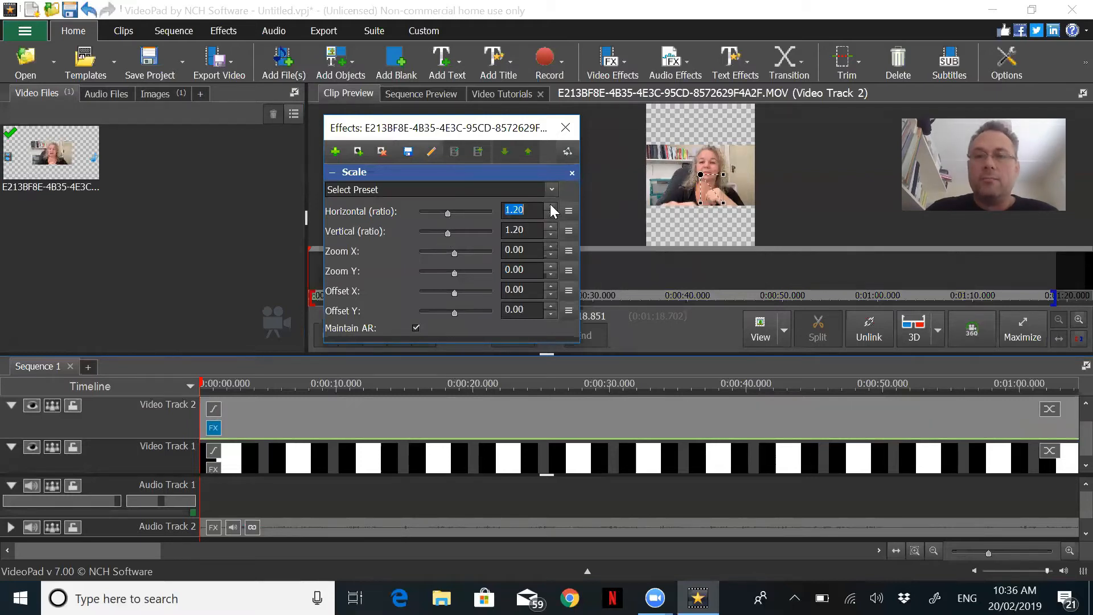
{"action": "left_click", "coordinate": [550, 206]}
{"action": "left_click", "coordinate": [551, 206]}
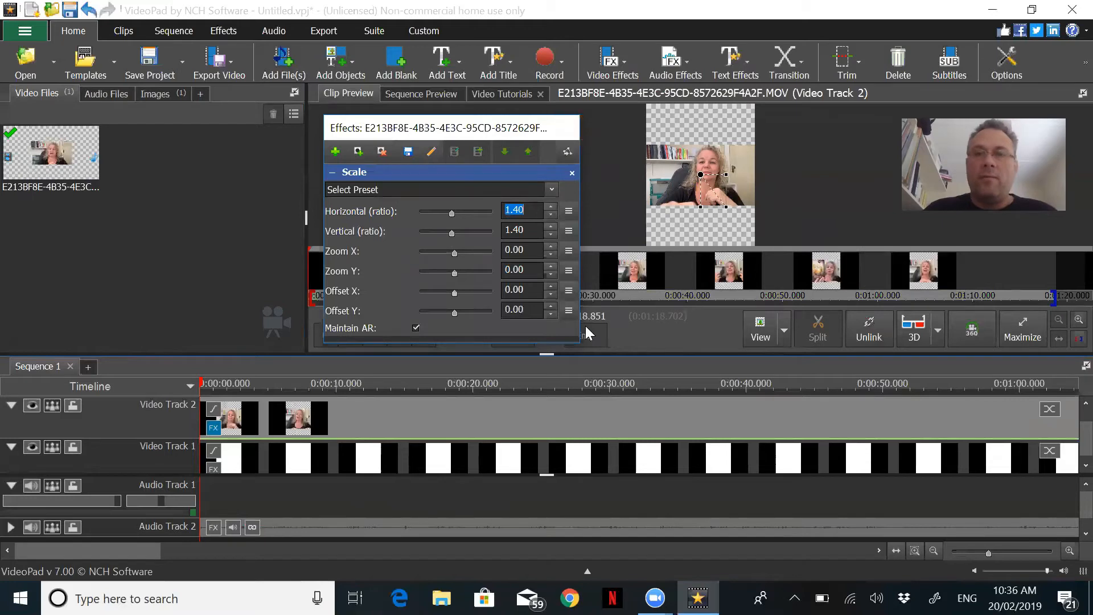
{"action": "left_click", "coordinate": [566, 129]}
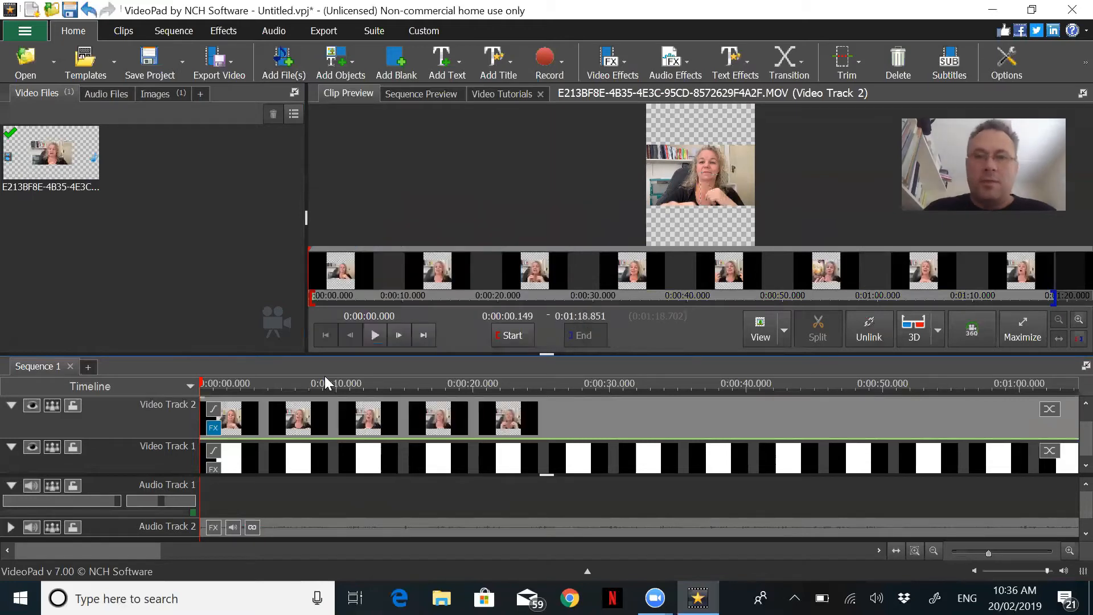
{"action": "left_click", "coordinate": [435, 96]}
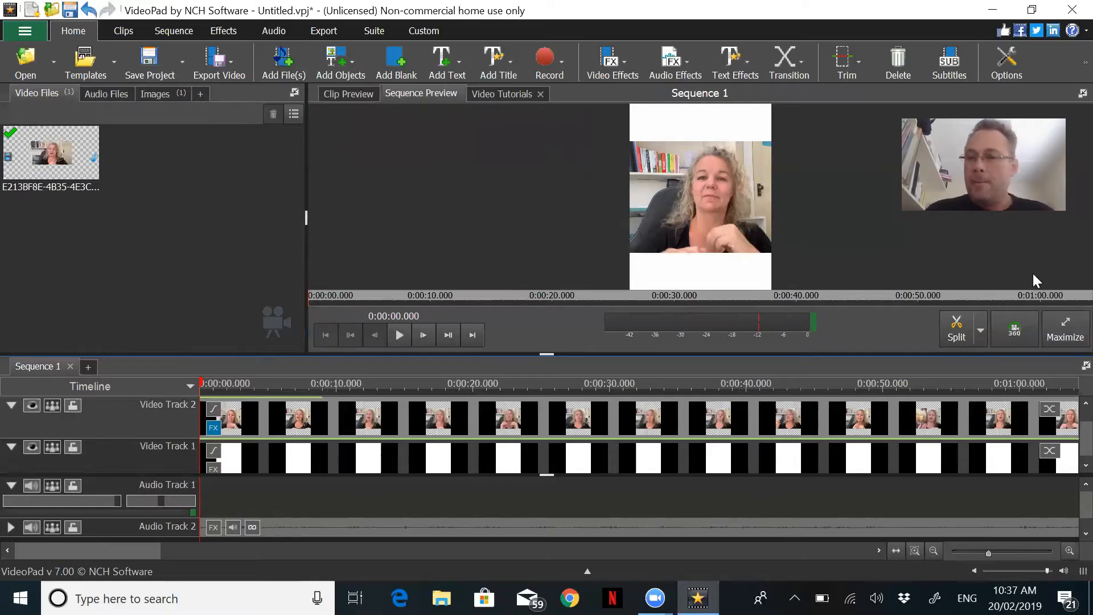
- Overlay an animated Horizontal Line title on a track above the footage at the sequence start, with its line color set to red
{"action": "scroll", "coordinate": [1067, 402], "scroll_direction": "up", "scroll_amount": 1}
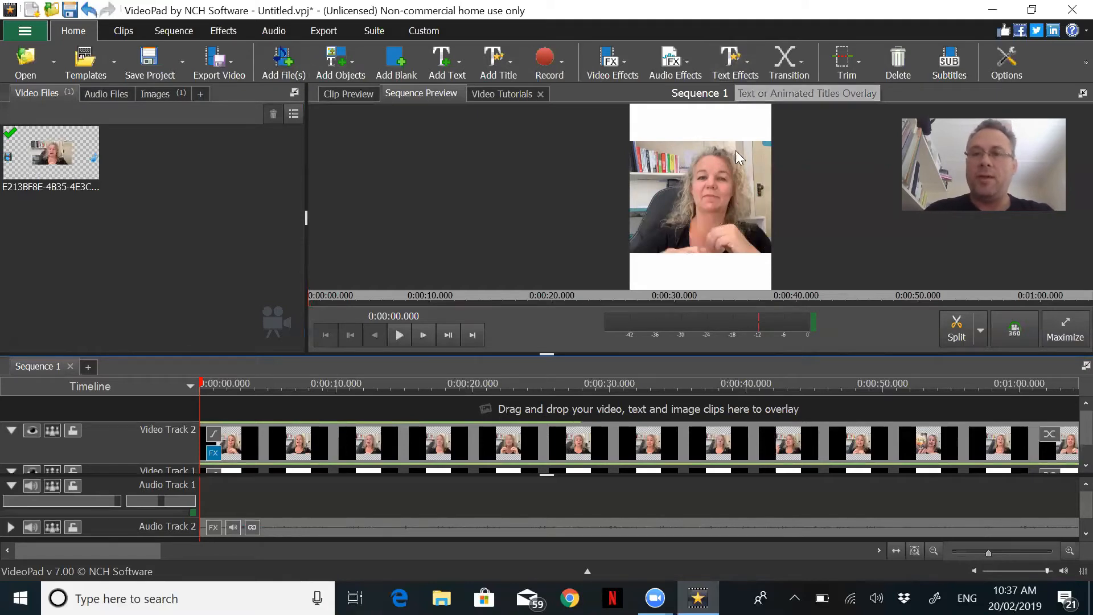
{"action": "left_click", "coordinate": [738, 72]}
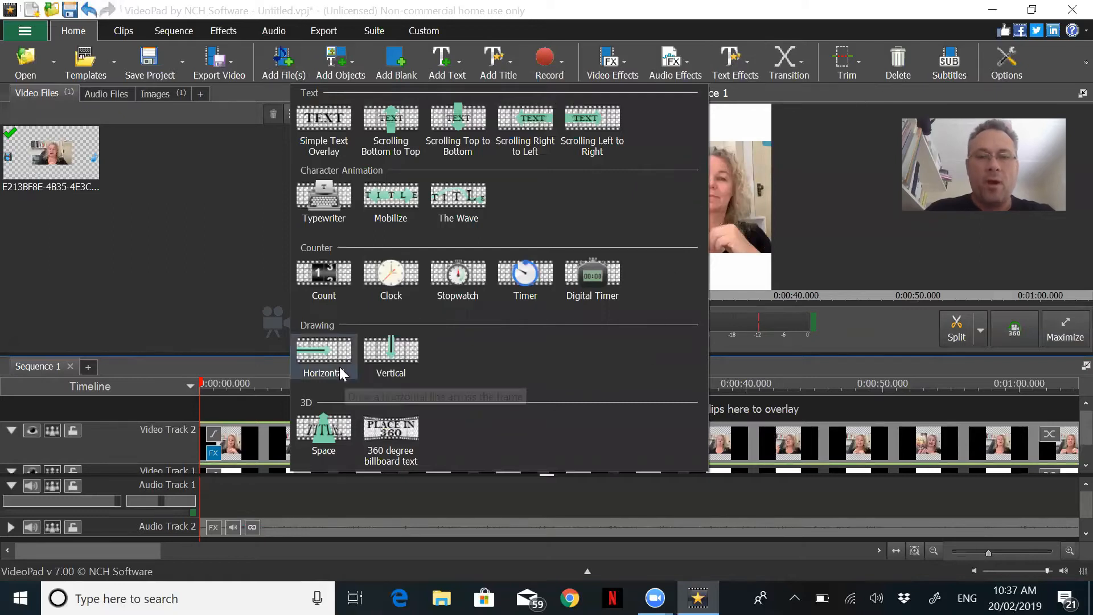
{"action": "left_click", "coordinate": [325, 360]}
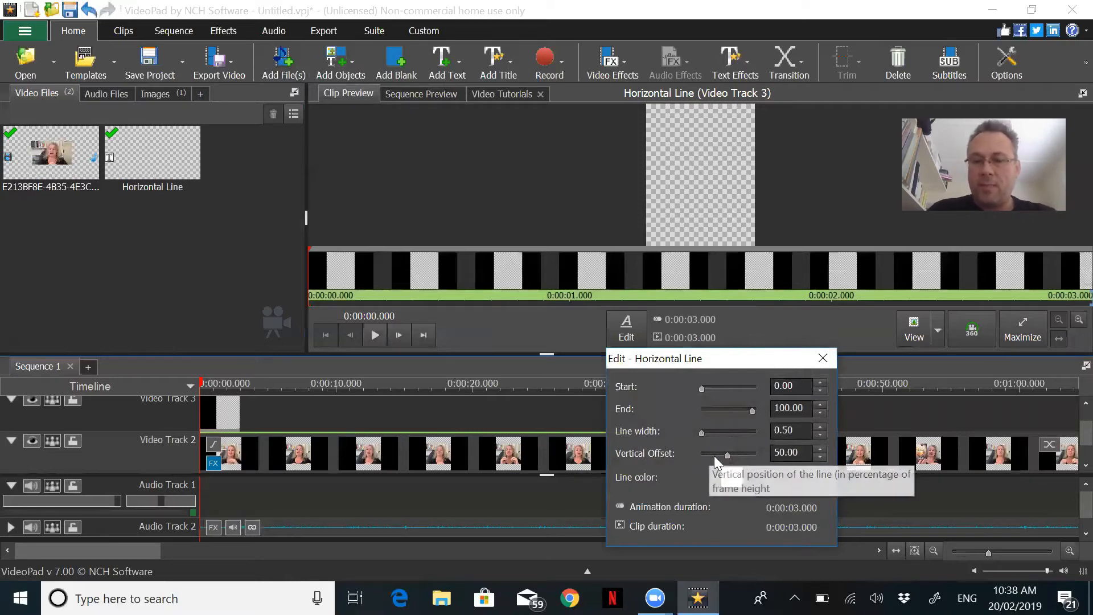
{"action": "left_click", "coordinate": [729, 479]}
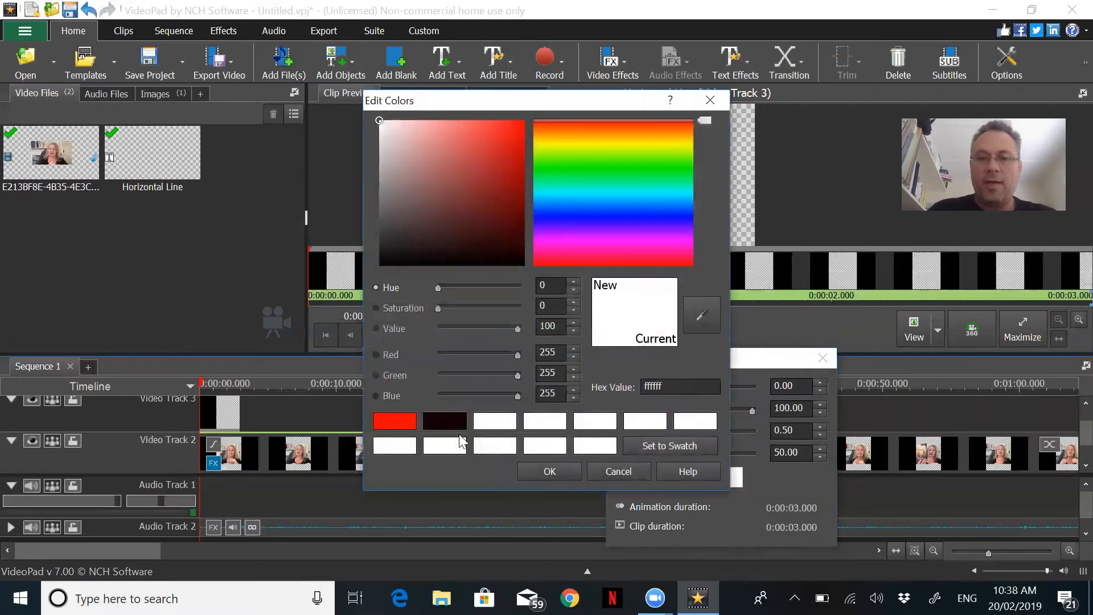
{"action": "left_click", "coordinate": [388, 428]}
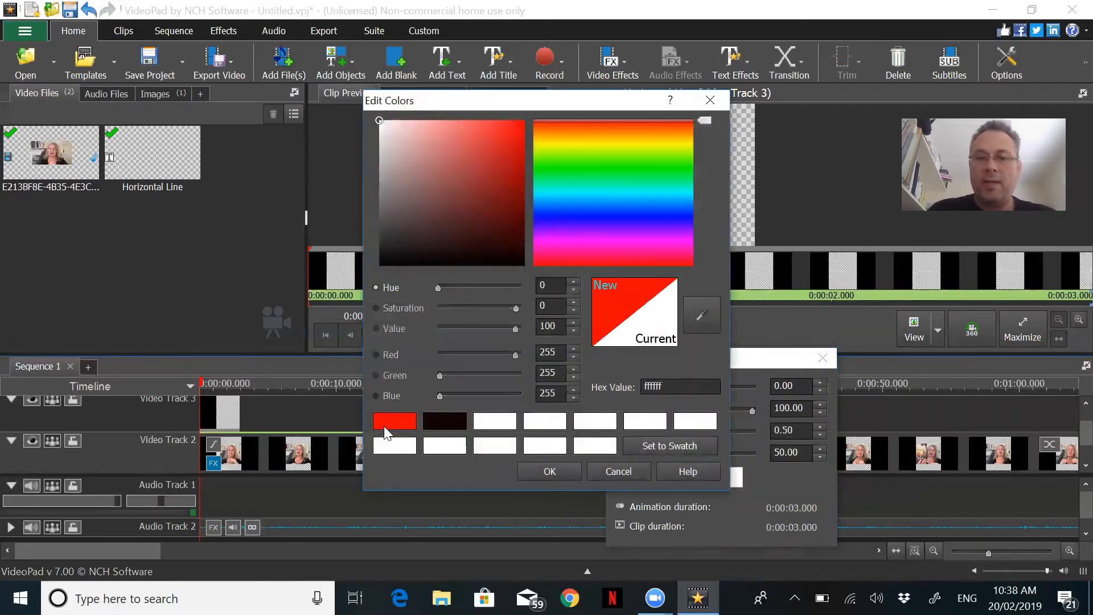
{"action": "left_click", "coordinate": [567, 470]}
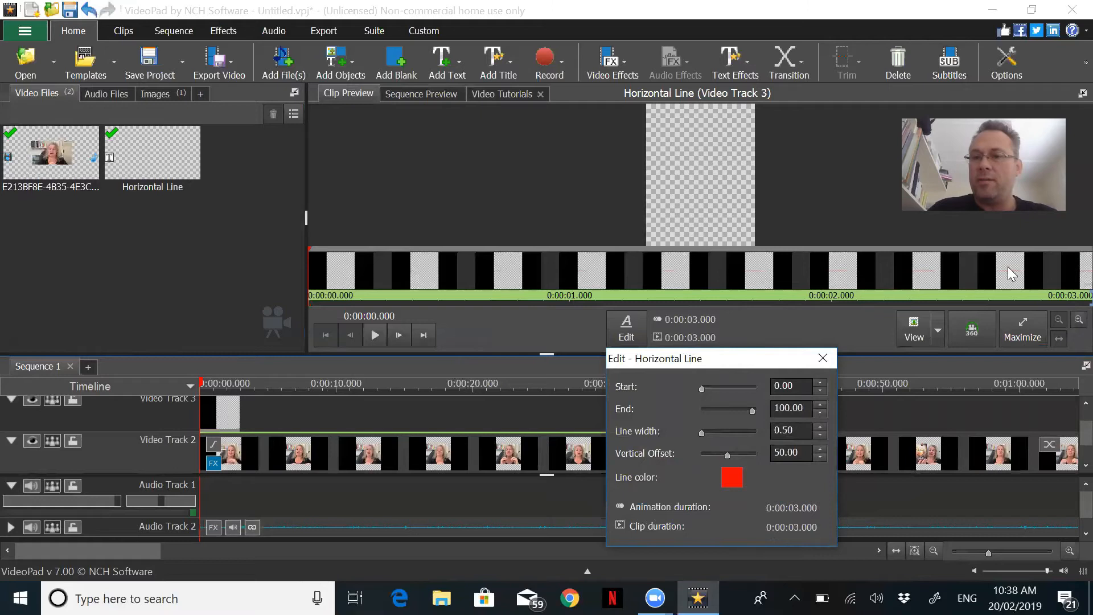
{"action": "left_click", "coordinate": [822, 358]}
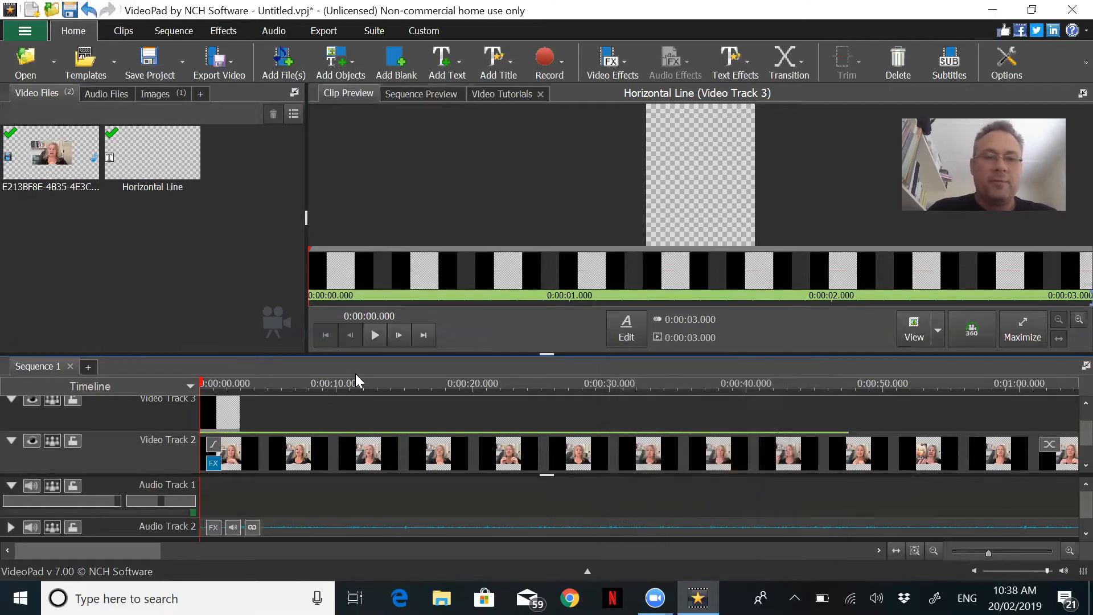
- Play the opening of the sequence to check the red line's animation over the footage
{"action": "left_click", "coordinate": [411, 94]}
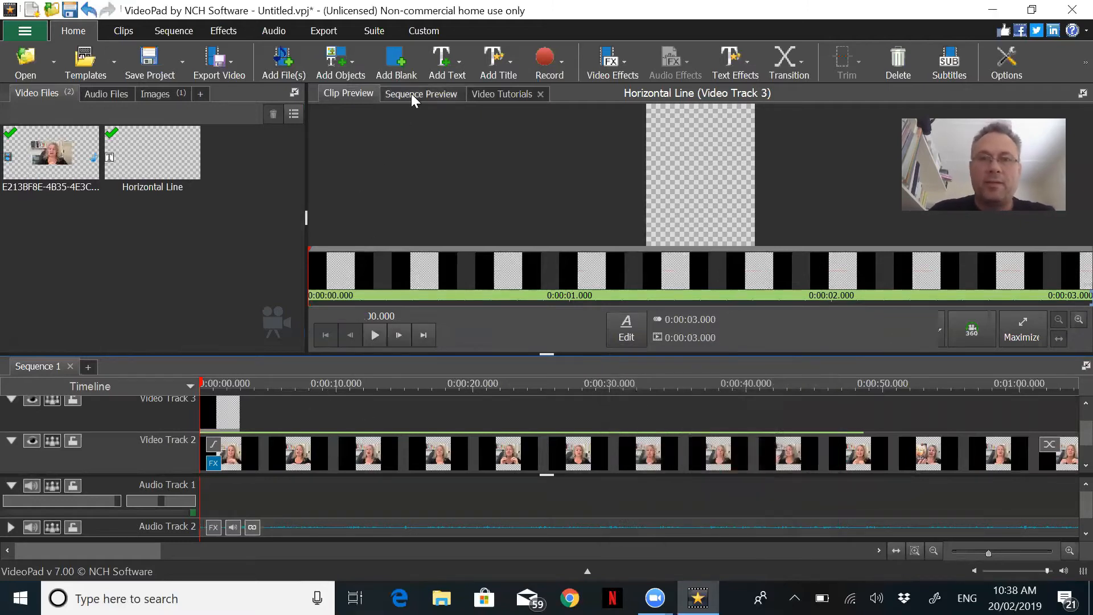
{"action": "key", "text": "space"}
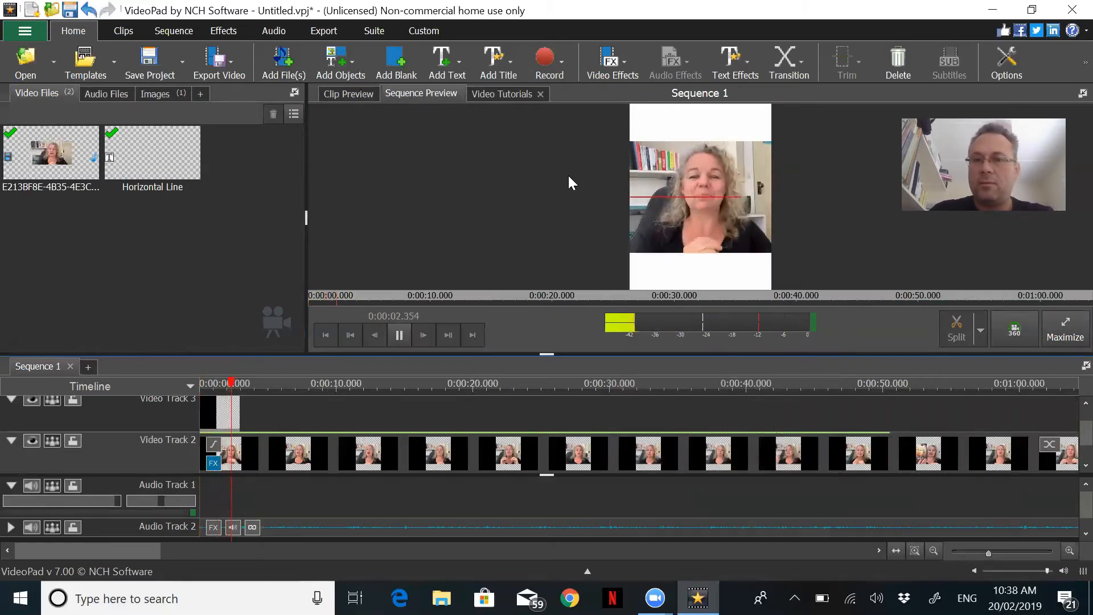
{"action": "key", "text": "space"}
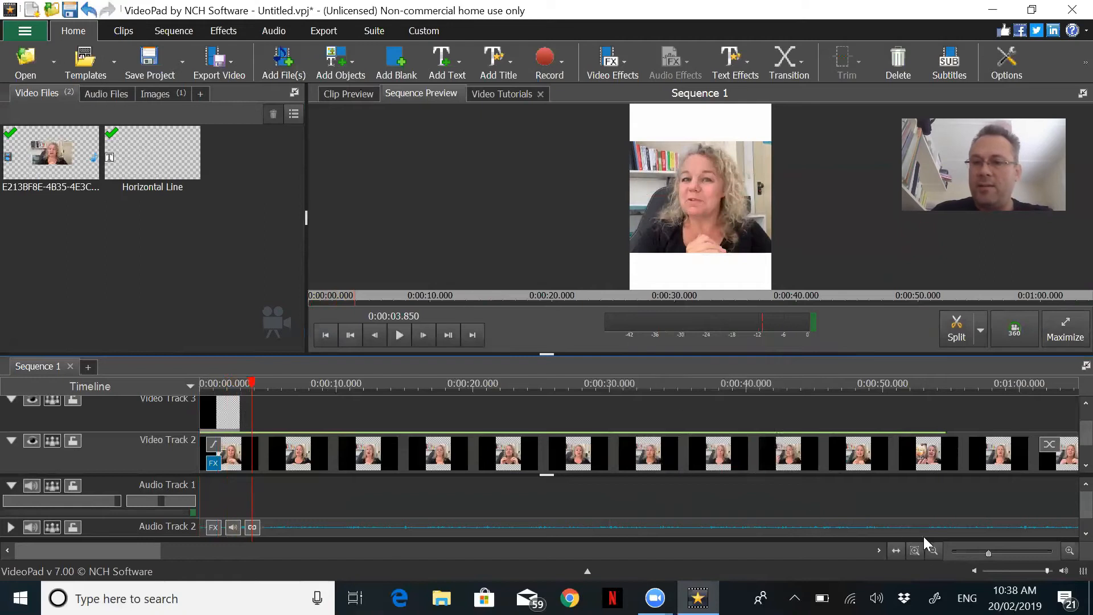
- Extend the Horizontal Line clip on Video Track 3 to the end of the footage, for a duration of 0:01:18.702
{"action": "left_click", "coordinate": [931, 550]}
{"action": "left_click", "coordinate": [932, 550]}
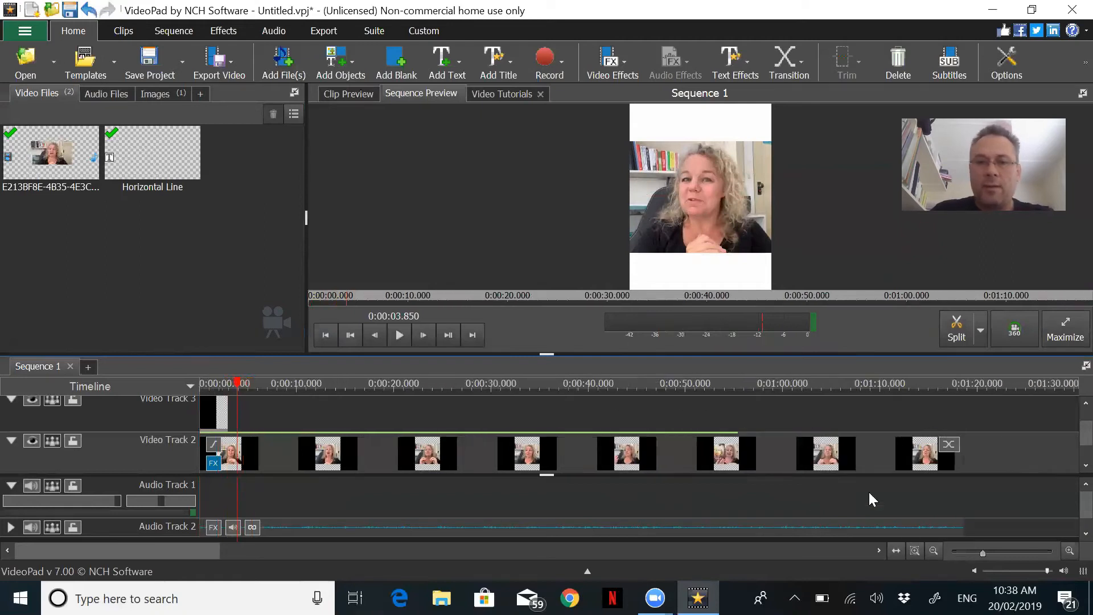
{"action": "left_click_drag", "start_coordinate": [227, 408], "coordinate": [960, 427]}
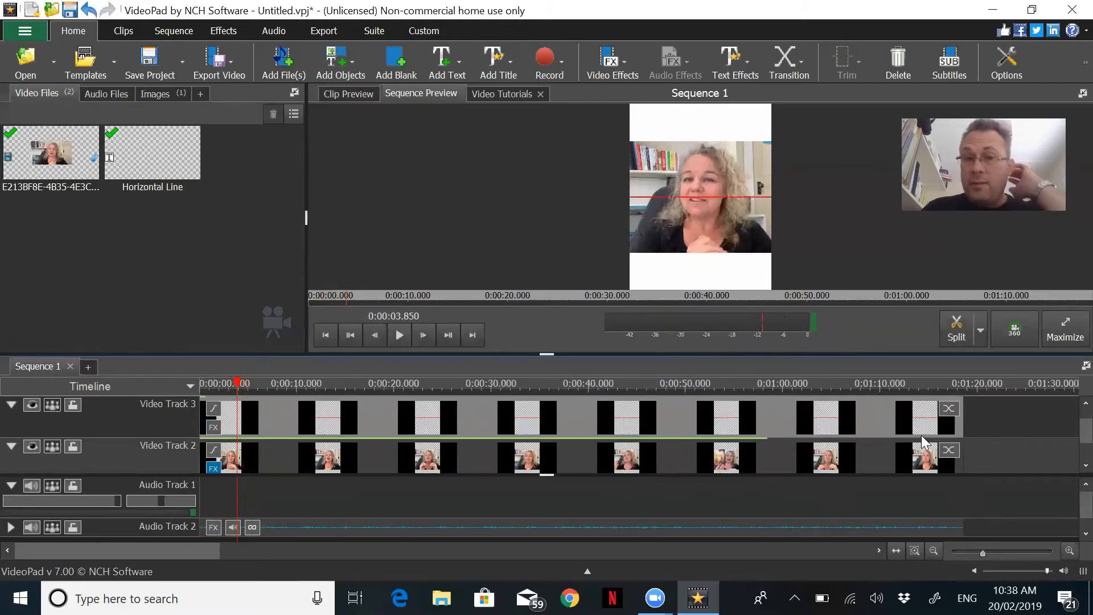
- Set the Horizontal Line's animation duration to 0:01:18.702 so that it matches the clip duration
{"action": "double_click", "coordinate": [822, 425]}
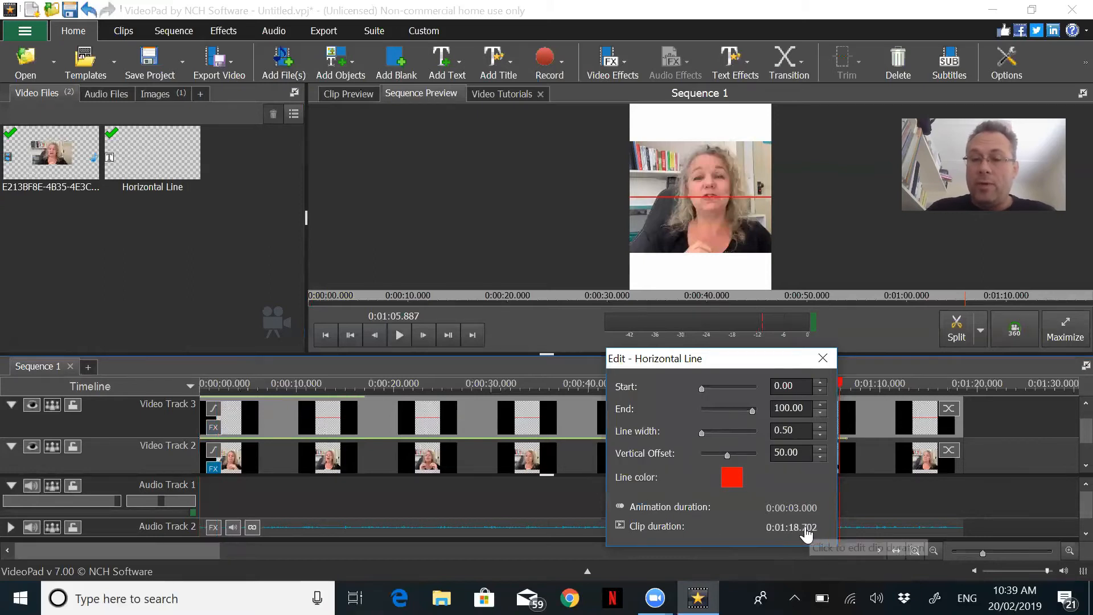
{"action": "left_click", "coordinate": [788, 507]}
{"action": "left_click", "coordinate": [788, 507]}
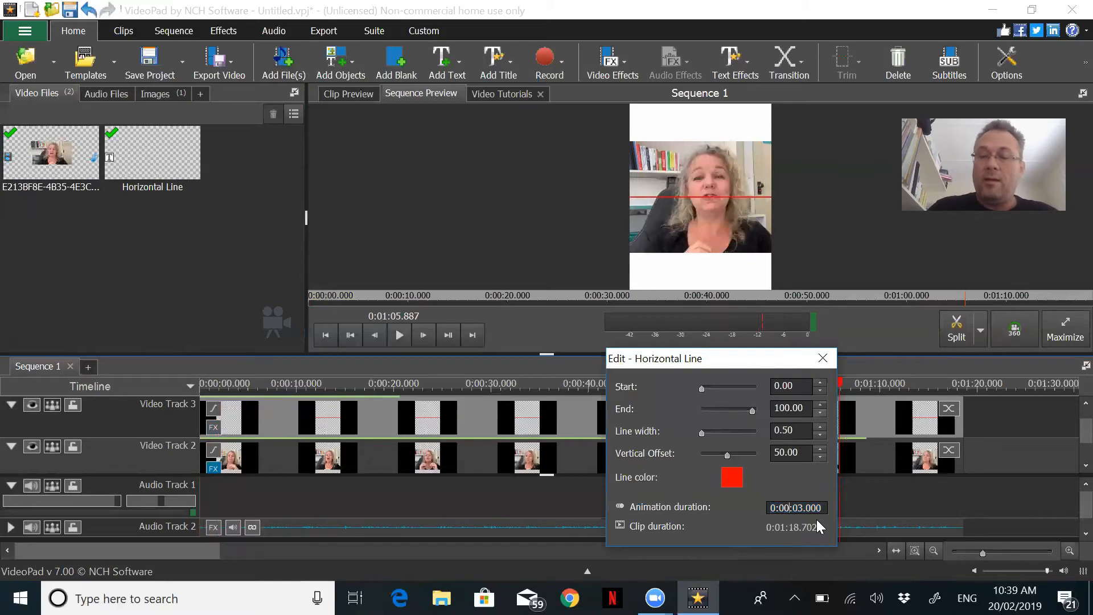
{"action": "type", "text": "1"}
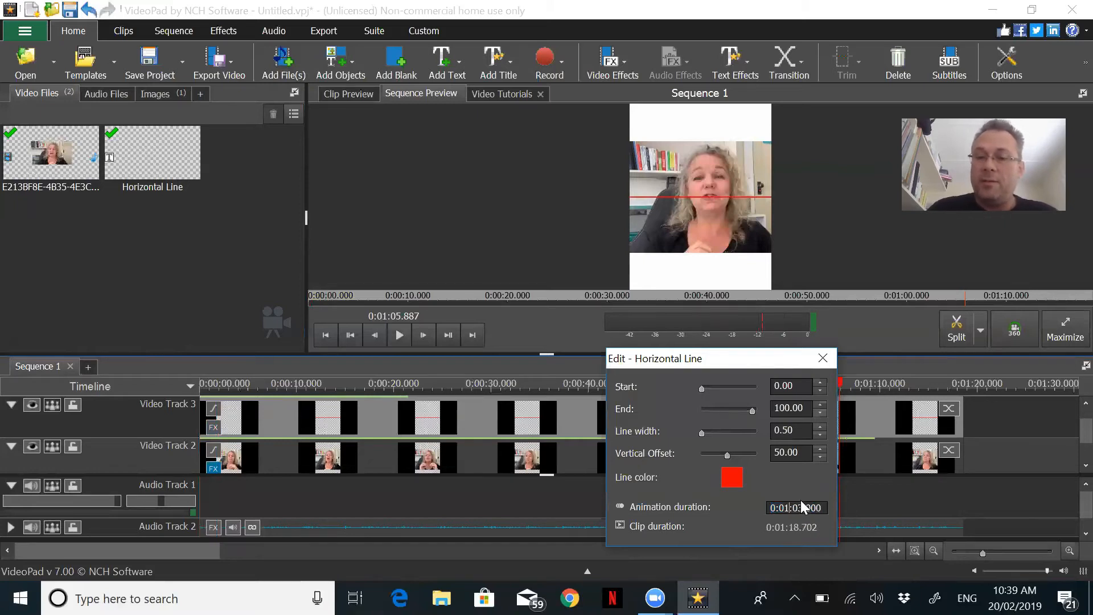
{"action": "key", "text": "Return"}
{"action": "left_click", "coordinate": [801, 509]}
{"action": "left_click", "coordinate": [803, 509]}
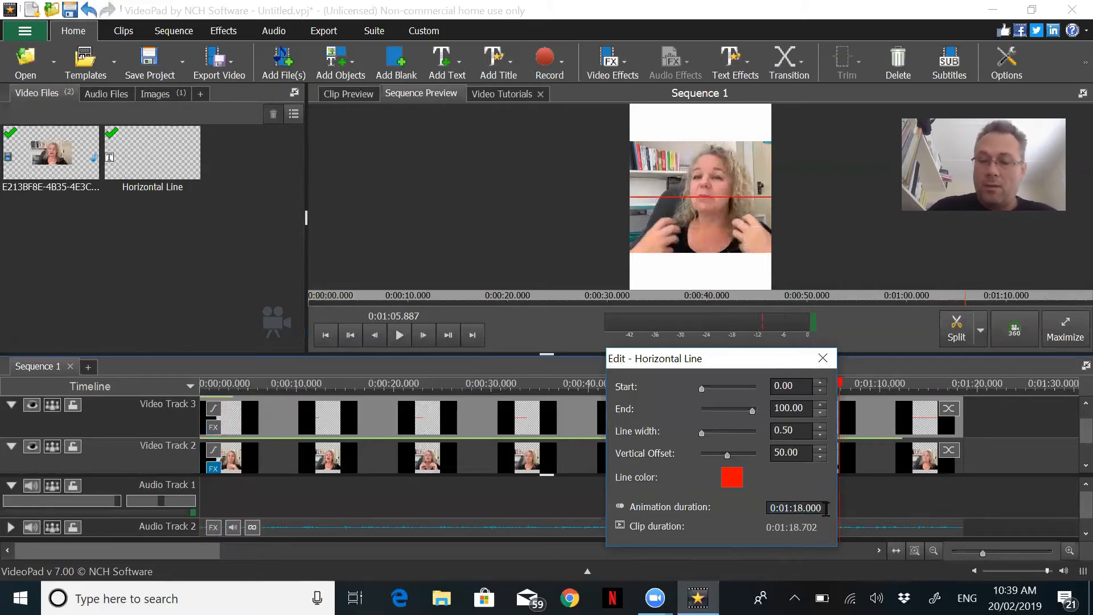
{"action": "key", "text": "BackSpace"}
{"action": "key", "text": "BackSpace"}
{"action": "key", "text": "BackSpace"}
{"action": "type", "text": "702"}
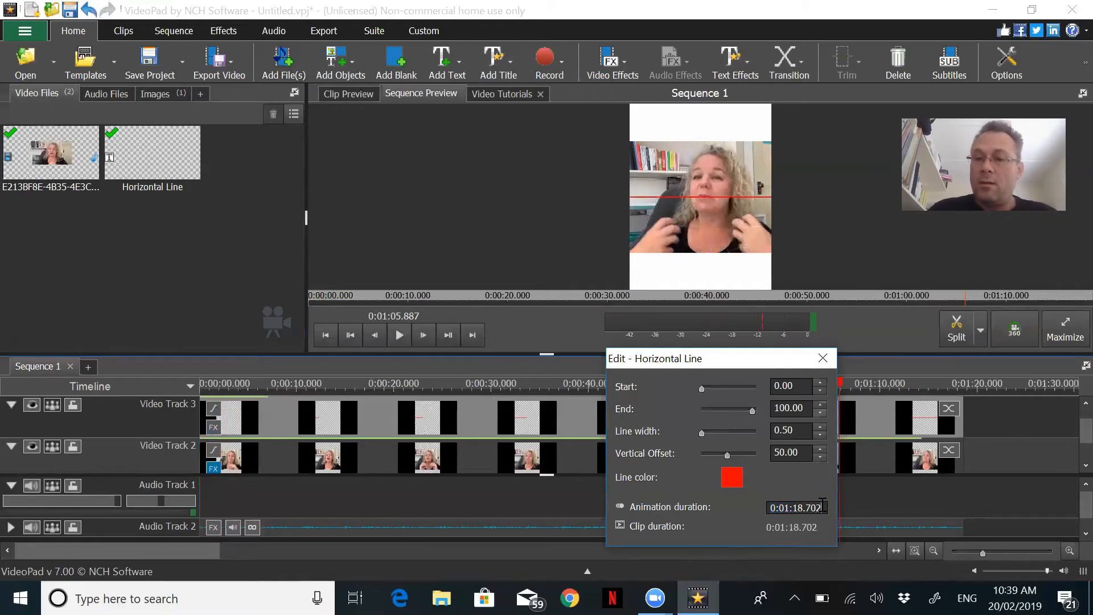
{"action": "left_click", "coordinate": [803, 454]}
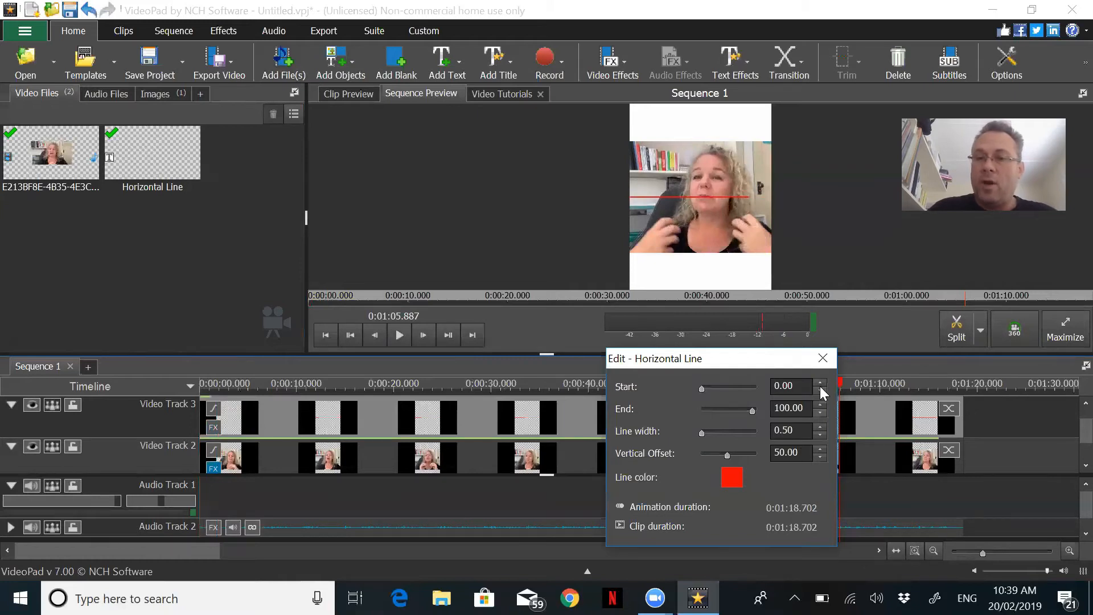
- Review the red line's progress over the footage at several points along the sequence, including near its end
{"action": "left_click", "coordinate": [823, 358]}
{"action": "right_click", "coordinate": [486, 394]}
{"action": "left_click", "coordinate": [452, 377]}
{"action": "left_click", "coordinate": [457, 380]}
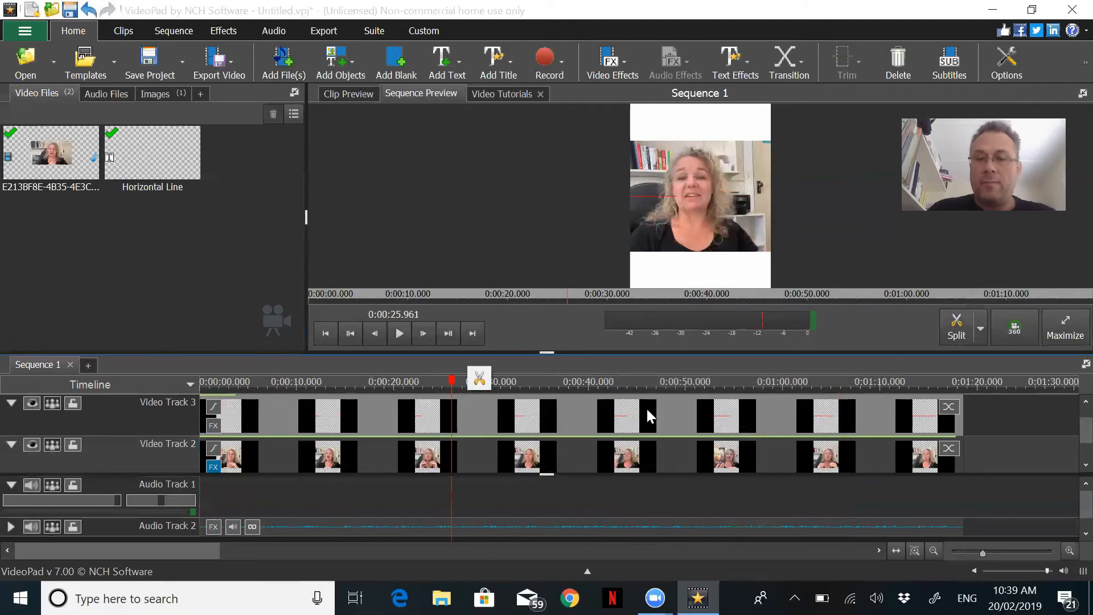
{"action": "key", "text": "space"}
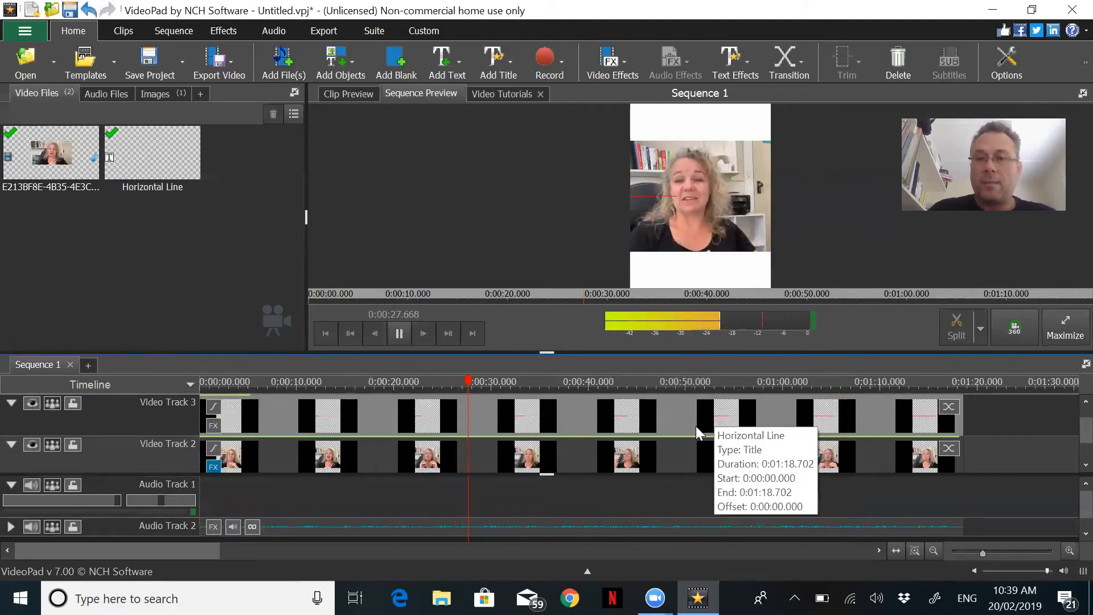
{"action": "left_click", "coordinate": [797, 382]}
{"action": "left_click", "coordinate": [872, 384]}
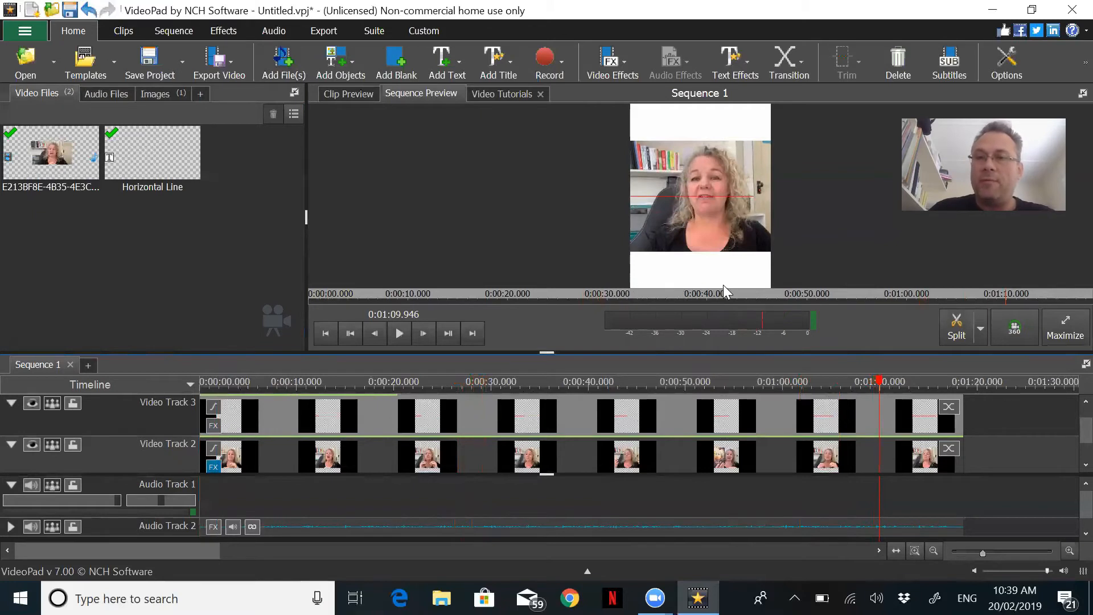
- Set the Horizontal Line title's line width to 4.50
{"action": "double_click", "coordinate": [666, 417]}
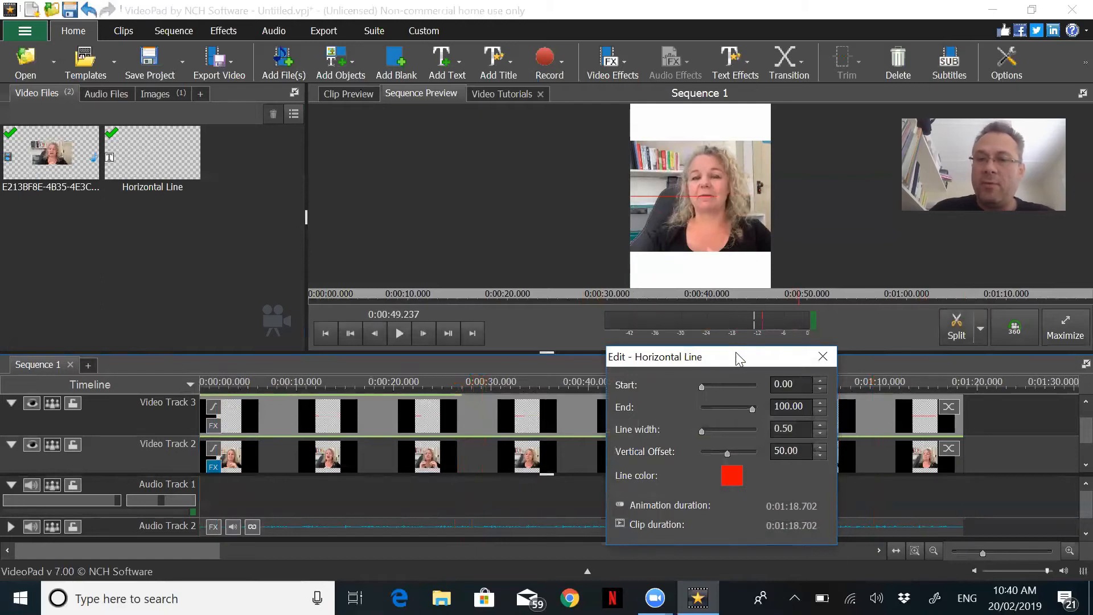
{"action": "left_click_drag", "start_coordinate": [736, 352], "coordinate": [706, 333]}
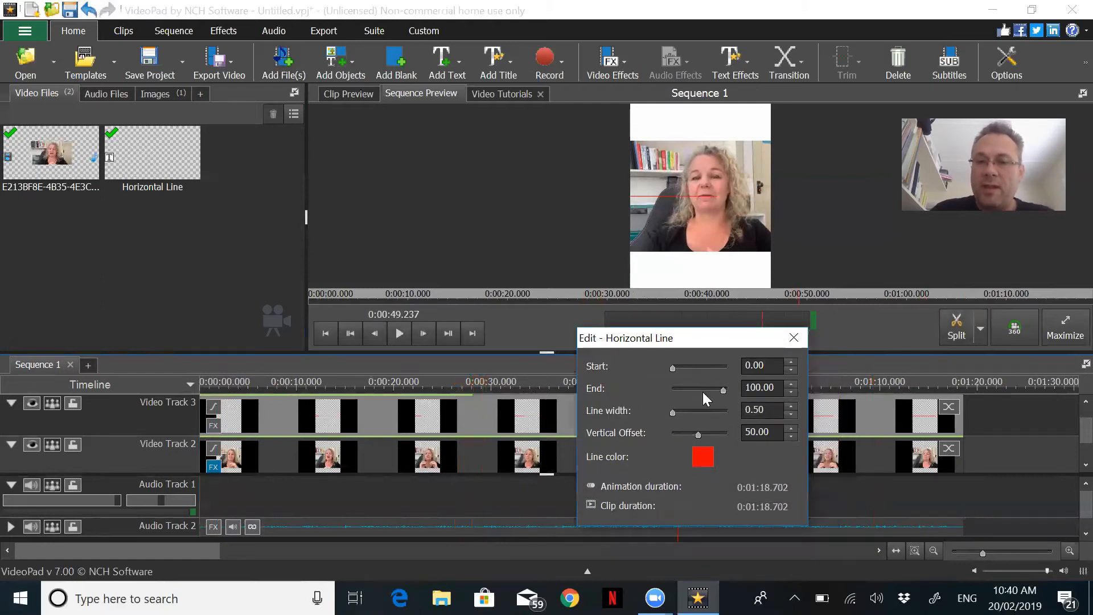
{"action": "left_click", "coordinate": [755, 410]}
{"action": "key", "text": "BackSpace"}
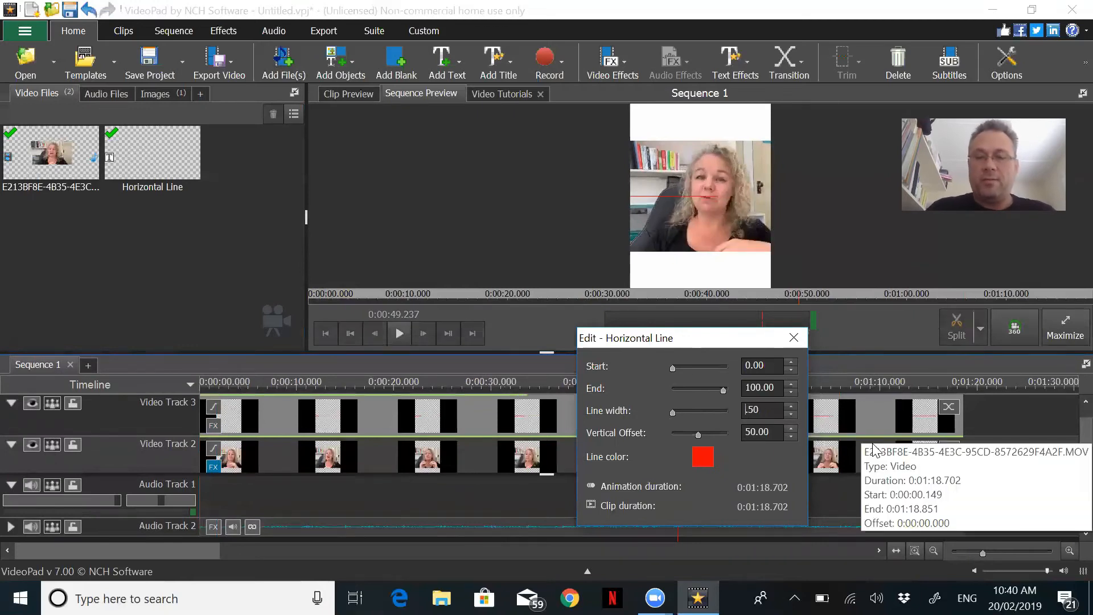
{"action": "type", "text": "4"}
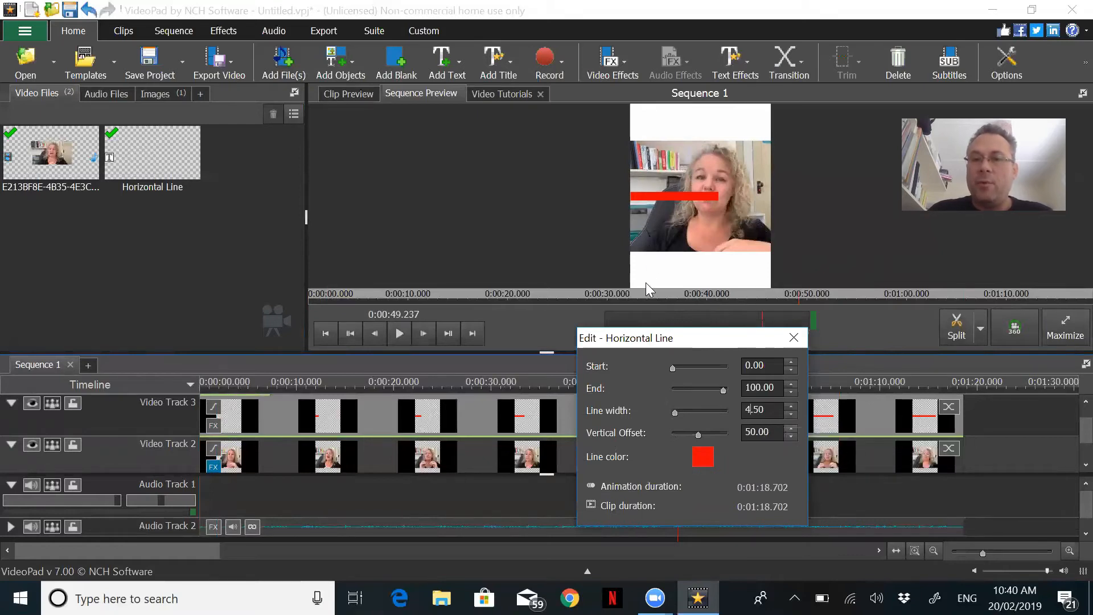
- Set the Horizontal Line's vertical offset to 97.50 so that the line sits along the bottom edge of the frame
{"action": "left_click", "coordinate": [758, 433]}
{"action": "key", "text": "BackSpace"}
{"action": "key", "text": "BackSpace"}
{"action": "type", "text": "98"}
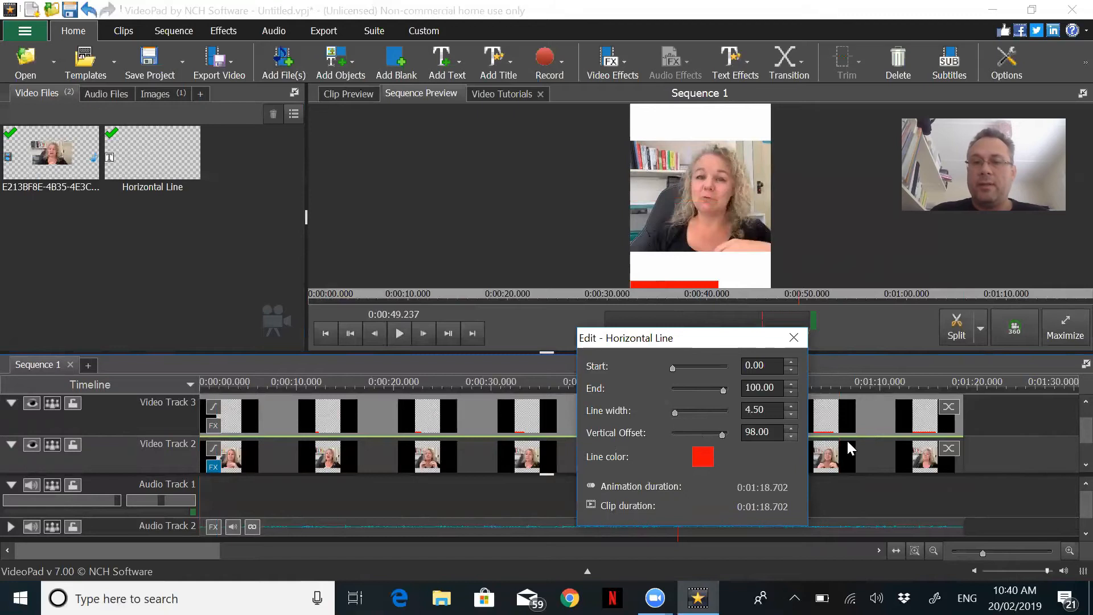
{"action": "key", "text": "BackSpace"}
{"action": "type", "text": "7"}
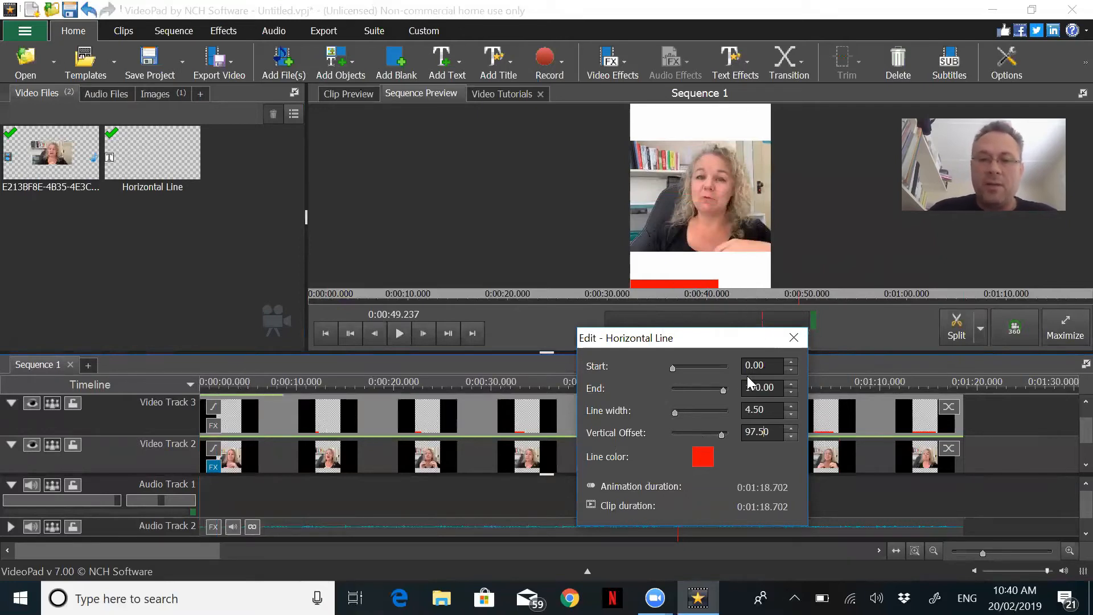
{"action": "left_click", "coordinate": [794, 337]}
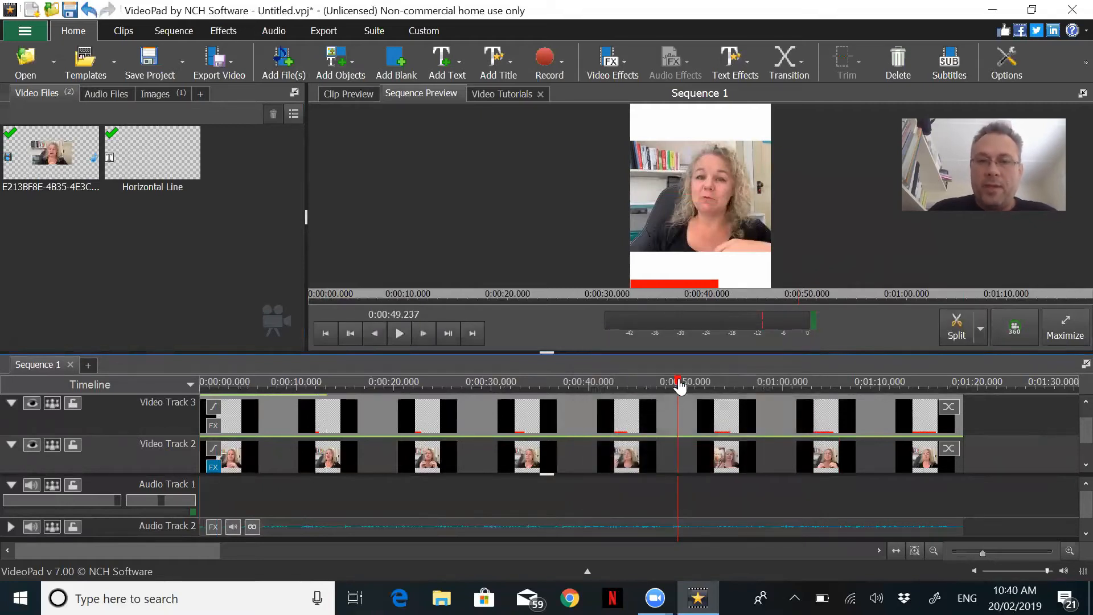
- Play the sequence from its start, at the middle and near the end to check how the thicker red bar progresses
{"action": "left_click_drag", "start_coordinate": [681, 387], "coordinate": [170, 377]}
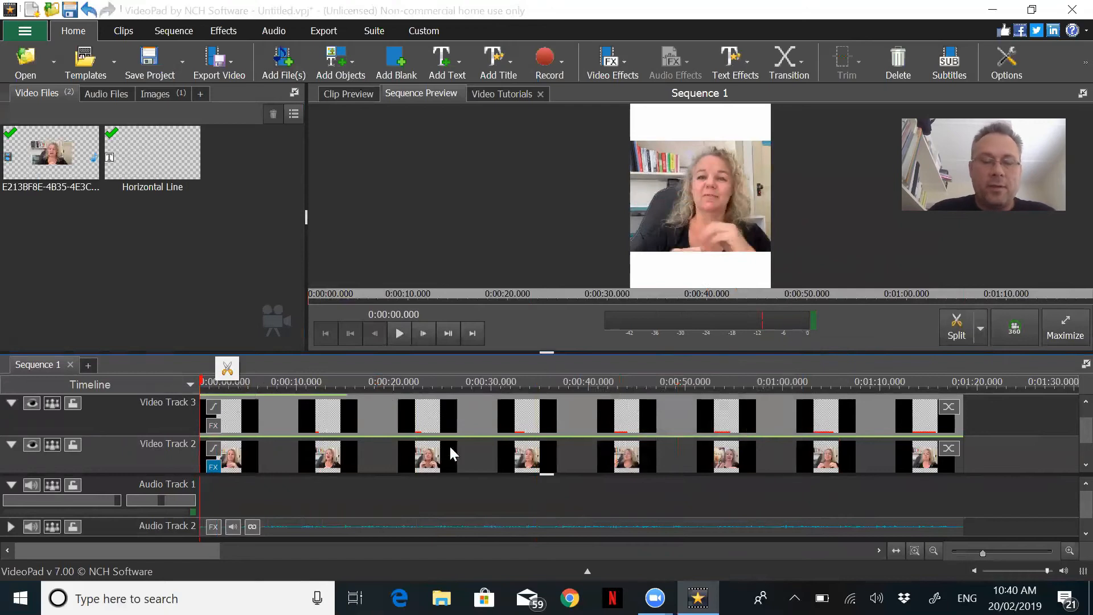
{"action": "key", "text": "space"}
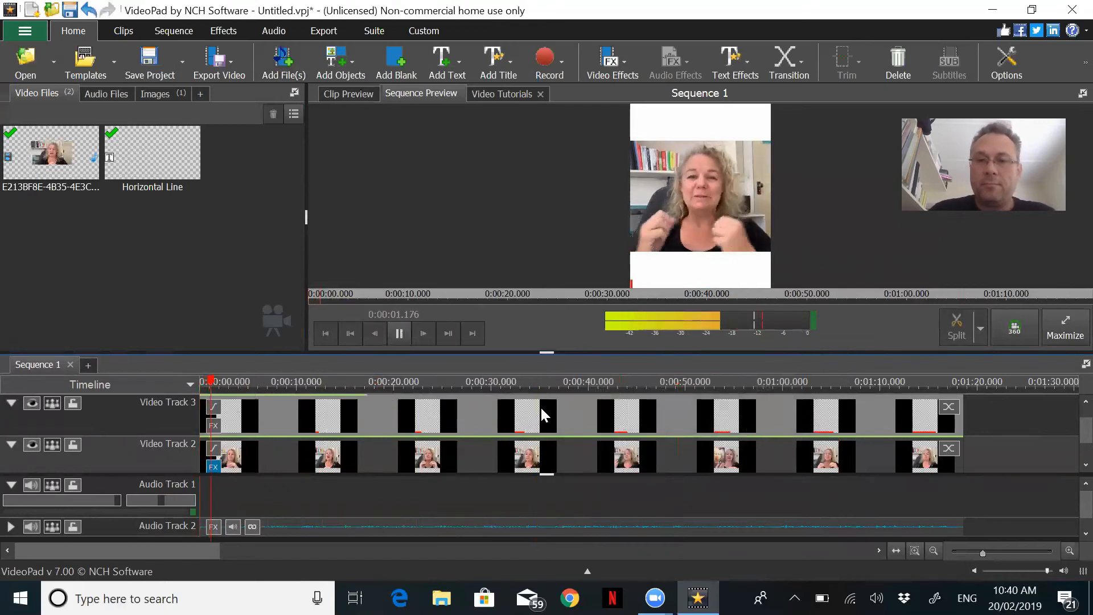
{"action": "left_click", "coordinate": [557, 382]}
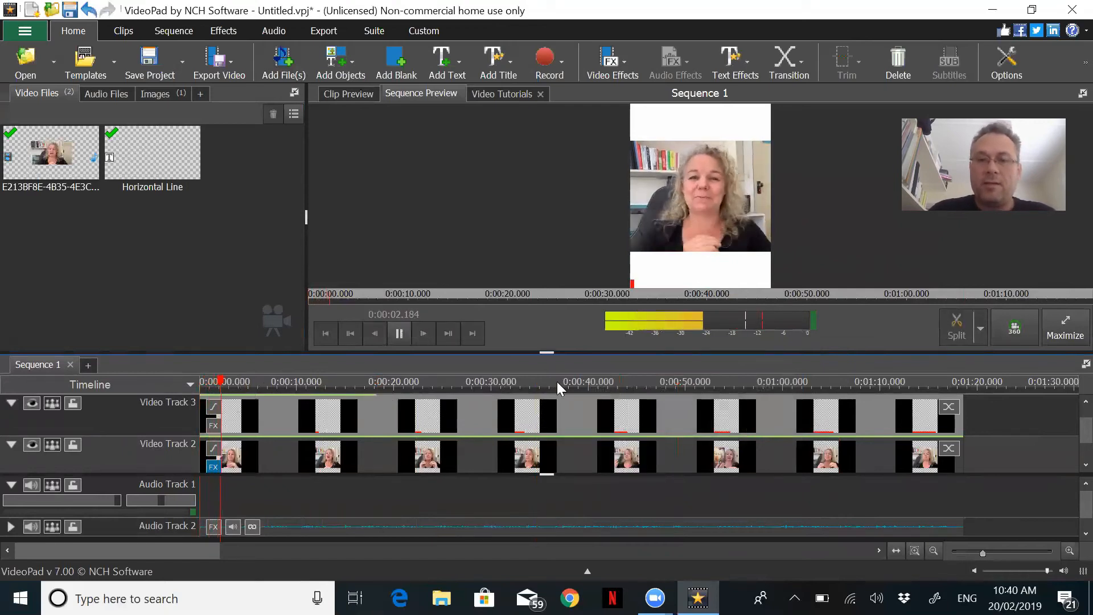
{"action": "left_click", "coordinate": [710, 382]}
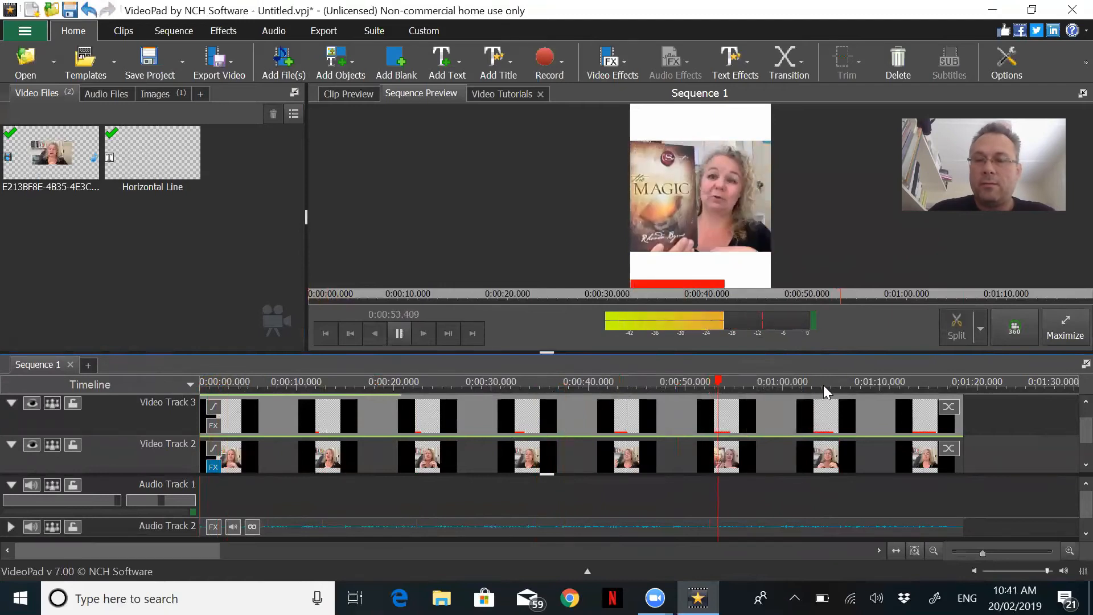
{"action": "left_click", "coordinate": [935, 385]}
{"action": "key", "text": "space"}
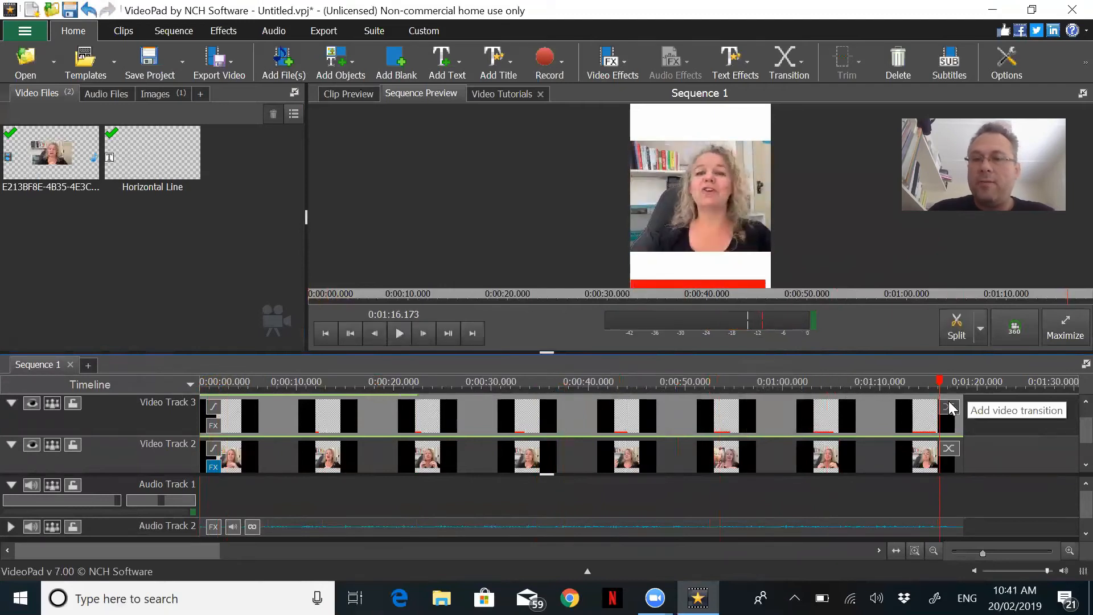
{"action": "left_click", "coordinate": [658, 382]}
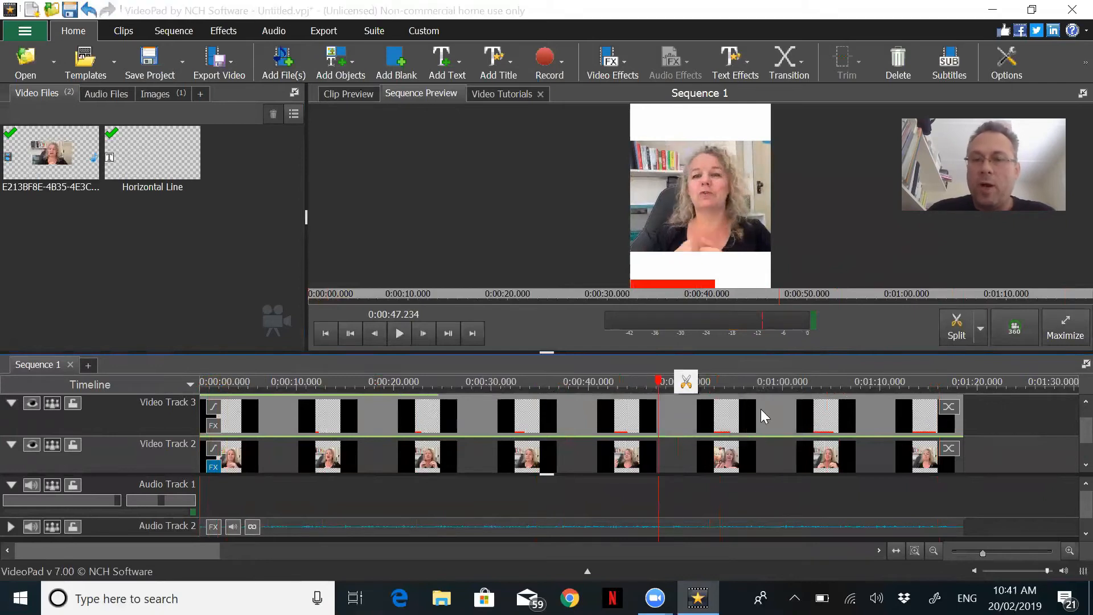
{"action": "left_click", "coordinate": [923, 385]}
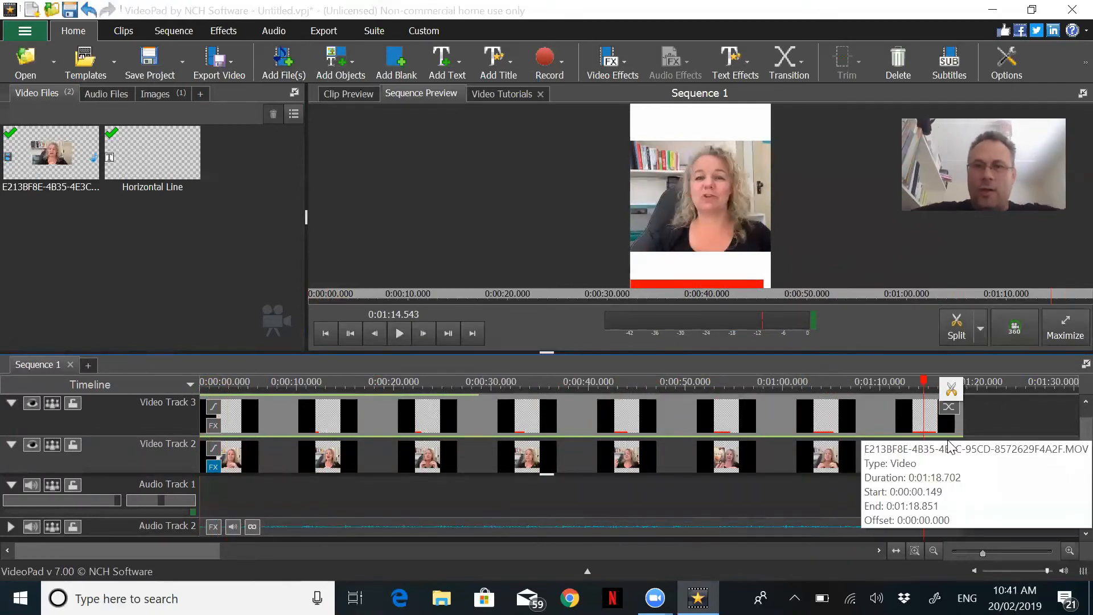
{"action": "key", "text": "space"}
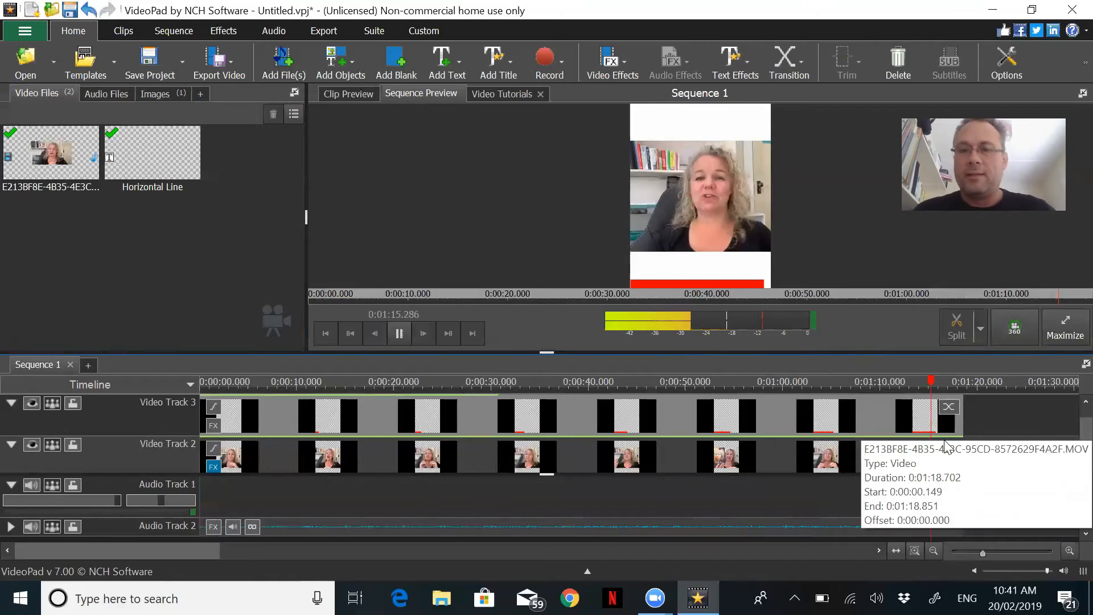
{"action": "key", "text": "space"}
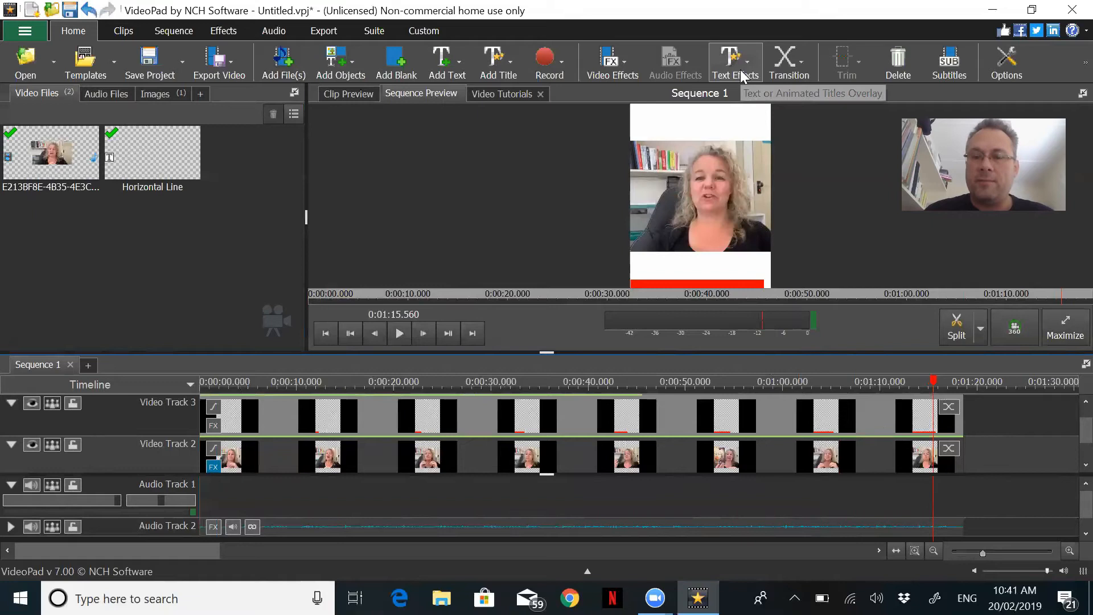
{"action": "key", "text": "space"}
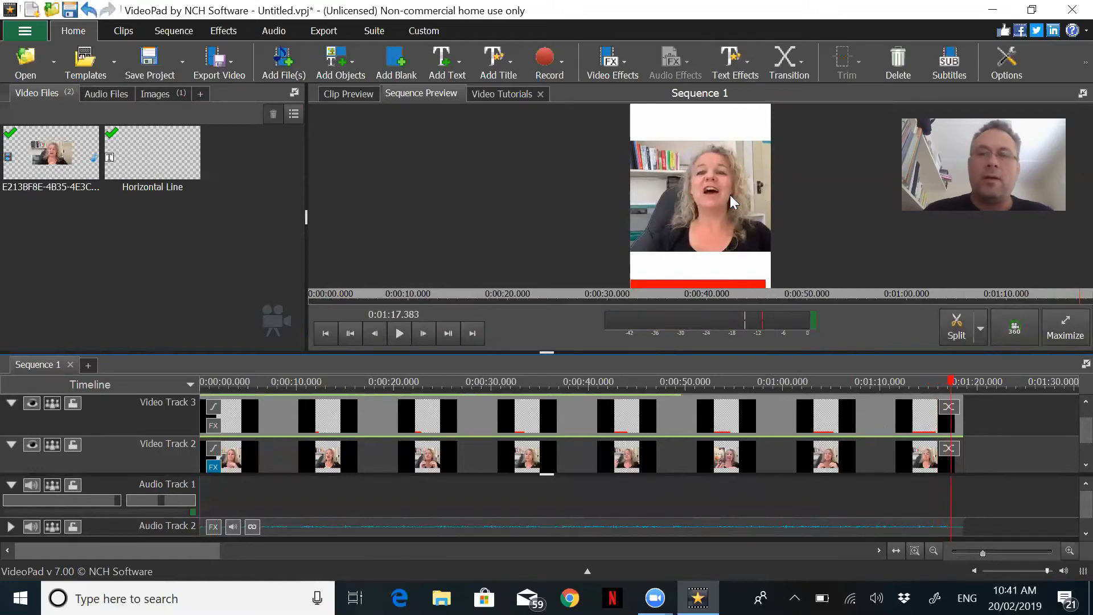
- Add a Simple Text Overlay near the start of the sequence on Video Track 4, above the red line
{"action": "left_click_drag", "start_coordinate": [950, 381], "coordinate": [166, 355]}
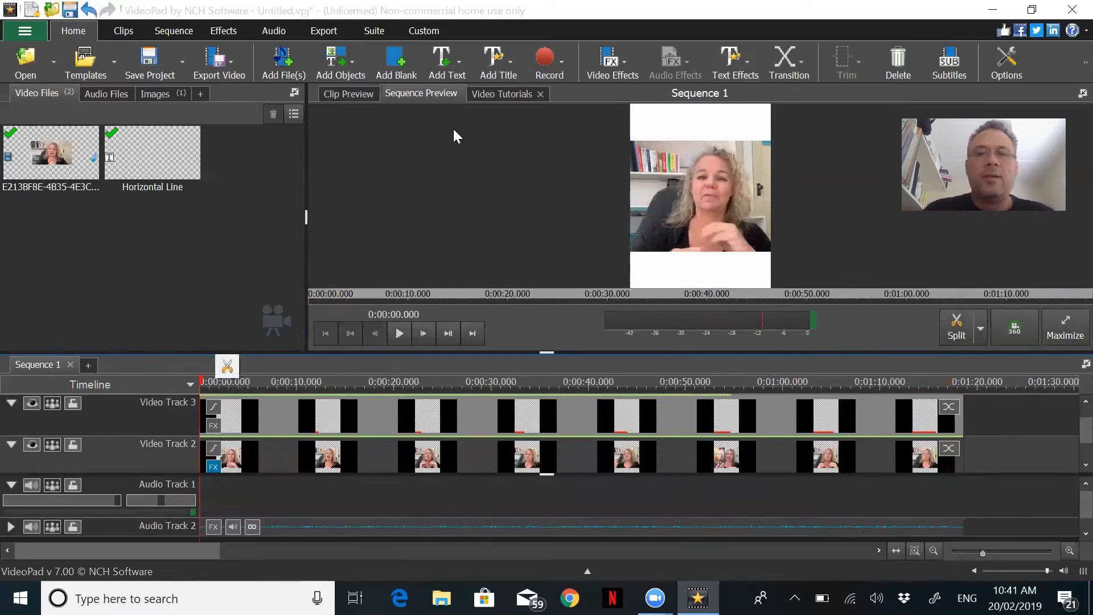
{"action": "left_click", "coordinate": [494, 59]}
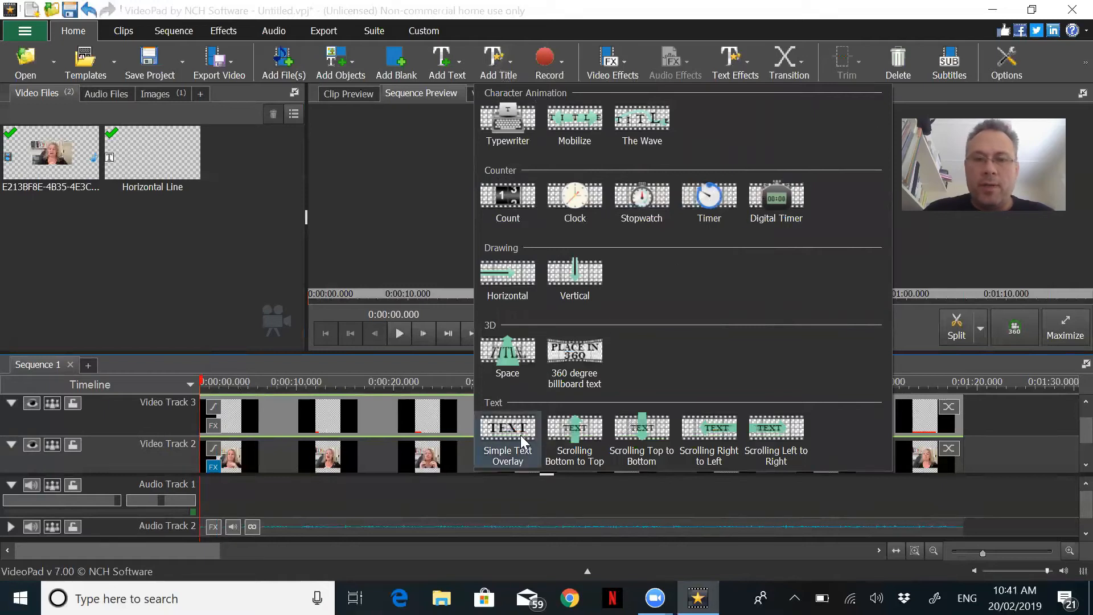
{"action": "left_click", "coordinate": [403, 161]}
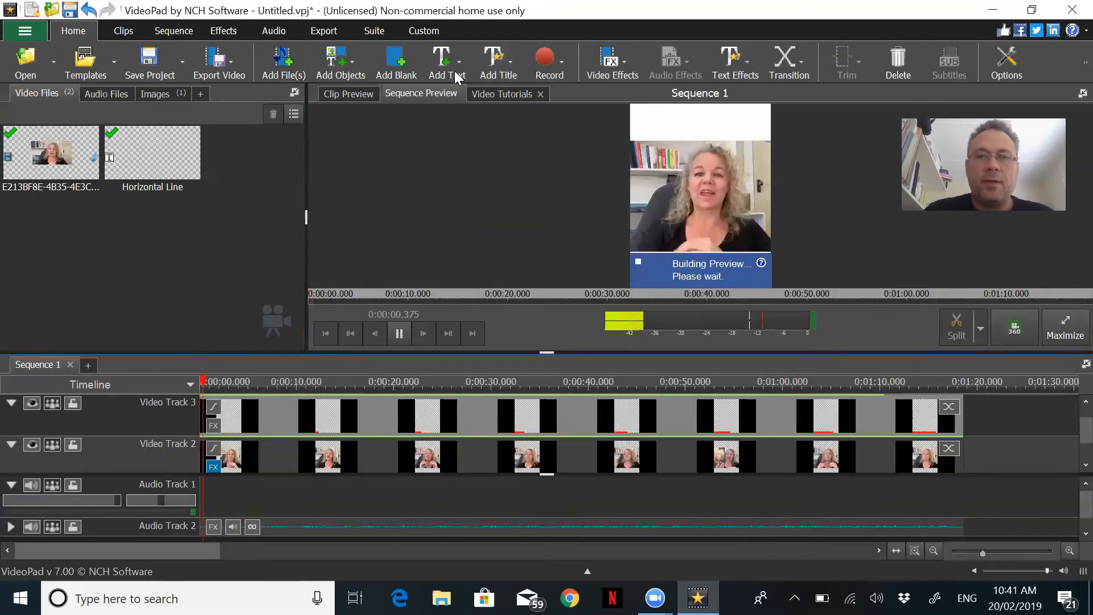
{"action": "left_click", "coordinate": [500, 169]}
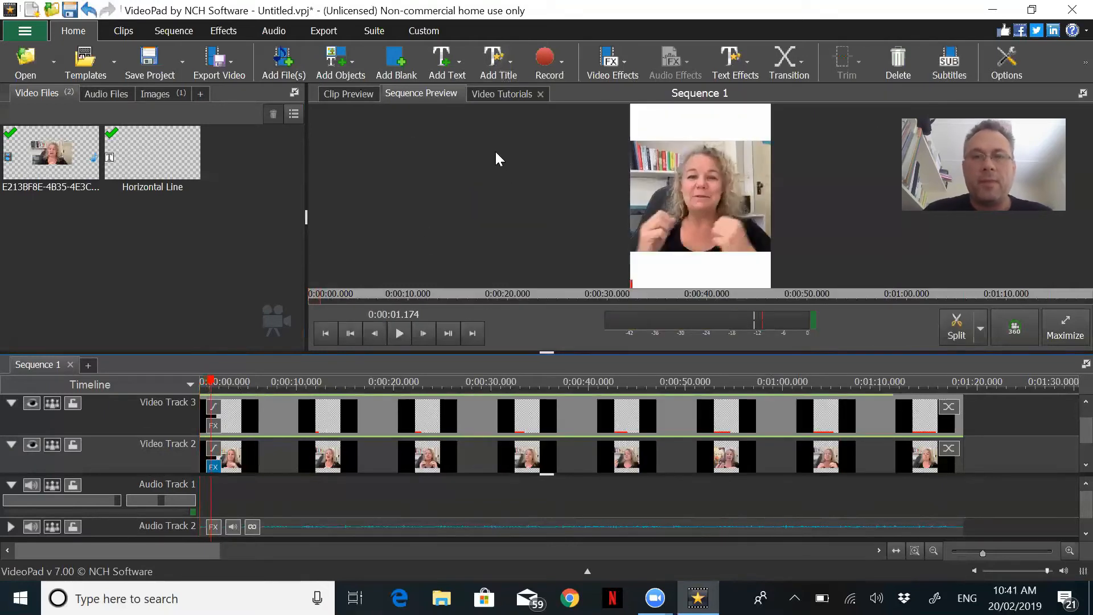
{"action": "left_click", "coordinate": [452, 73]}
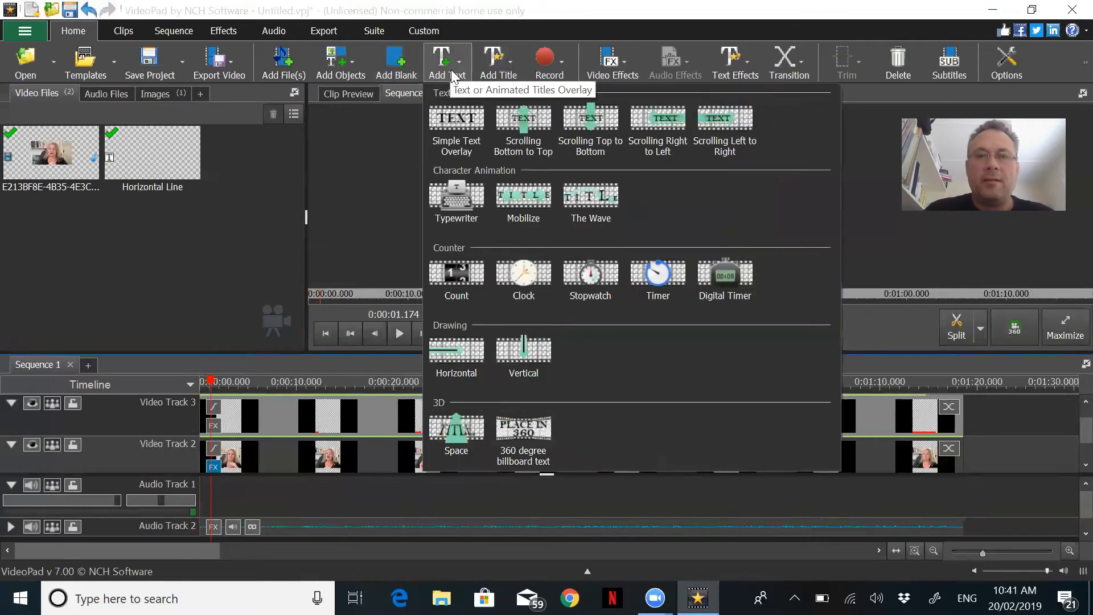
{"action": "left_click", "coordinate": [457, 137]}
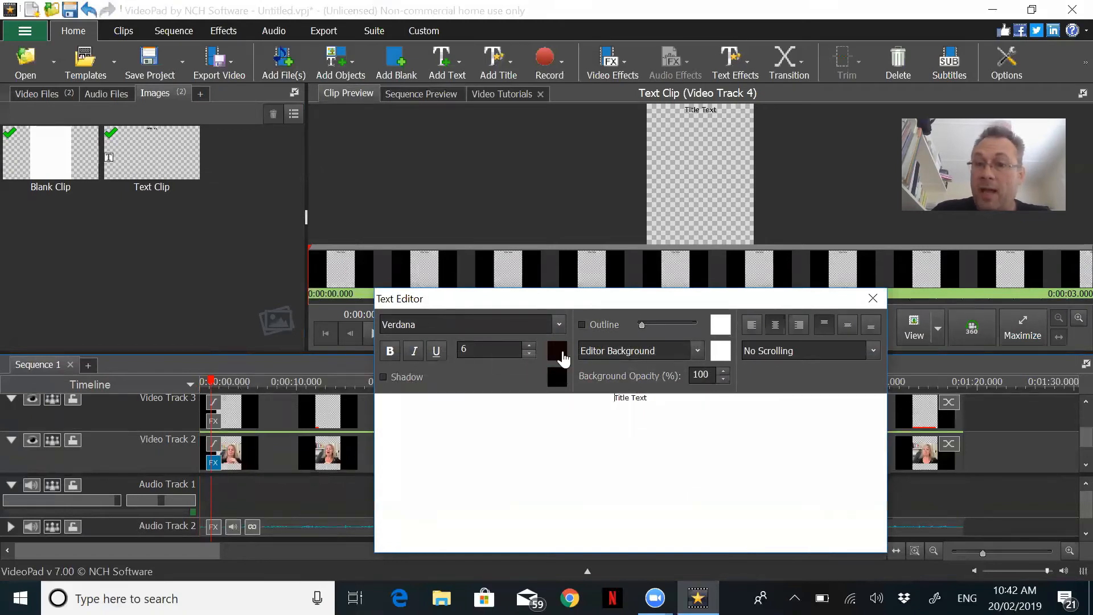
- Replace the overlay's placeholder text with "The Importance of a" and, on a second line, "Good Morning Routine"
{"action": "left_click_drag", "start_coordinate": [664, 396], "coordinate": [616, 397]}
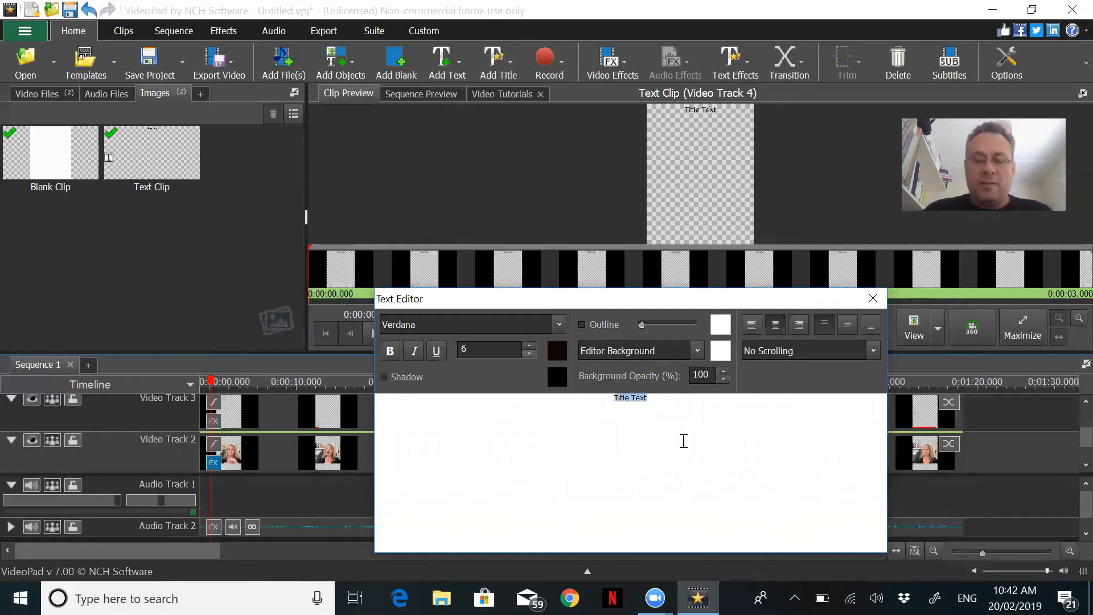
{"action": "type", "text": "The Importance"}
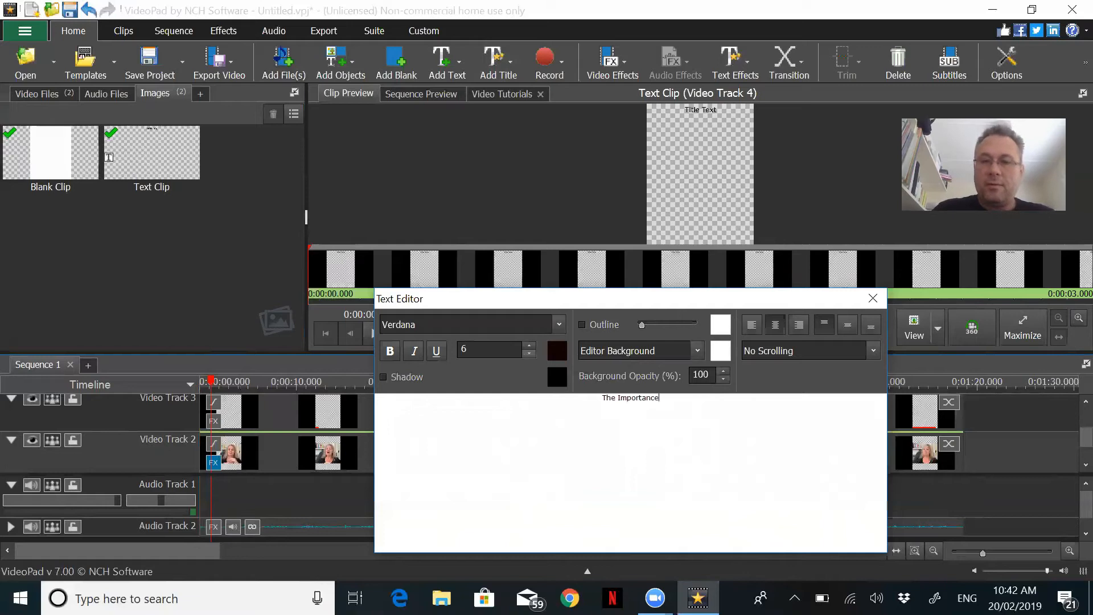
{"action": "type", "text": " of a"}
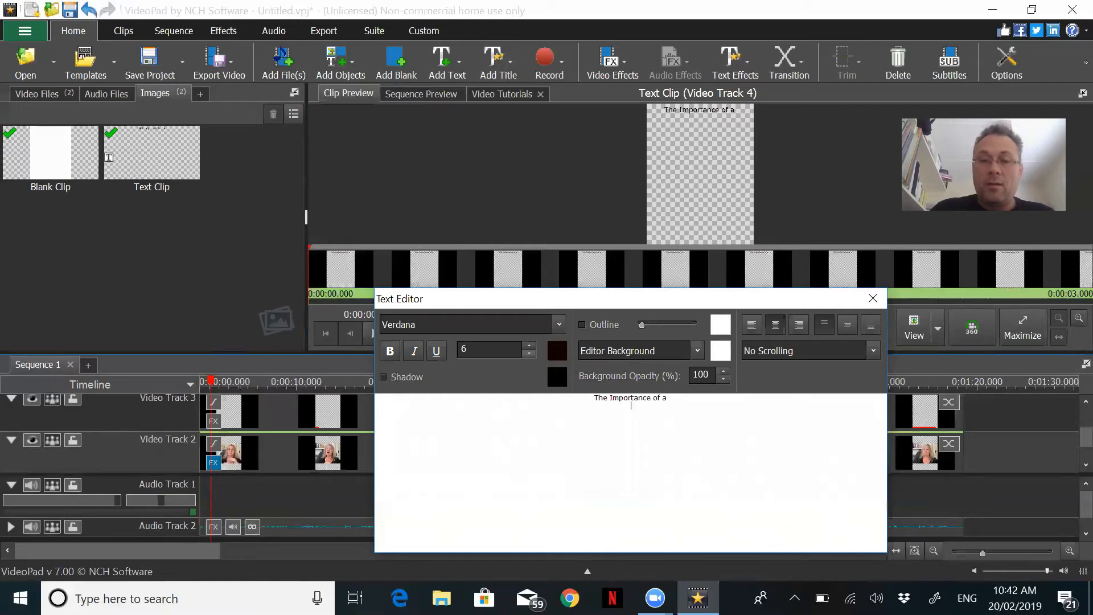
{"action": "type", "text": " Good "}
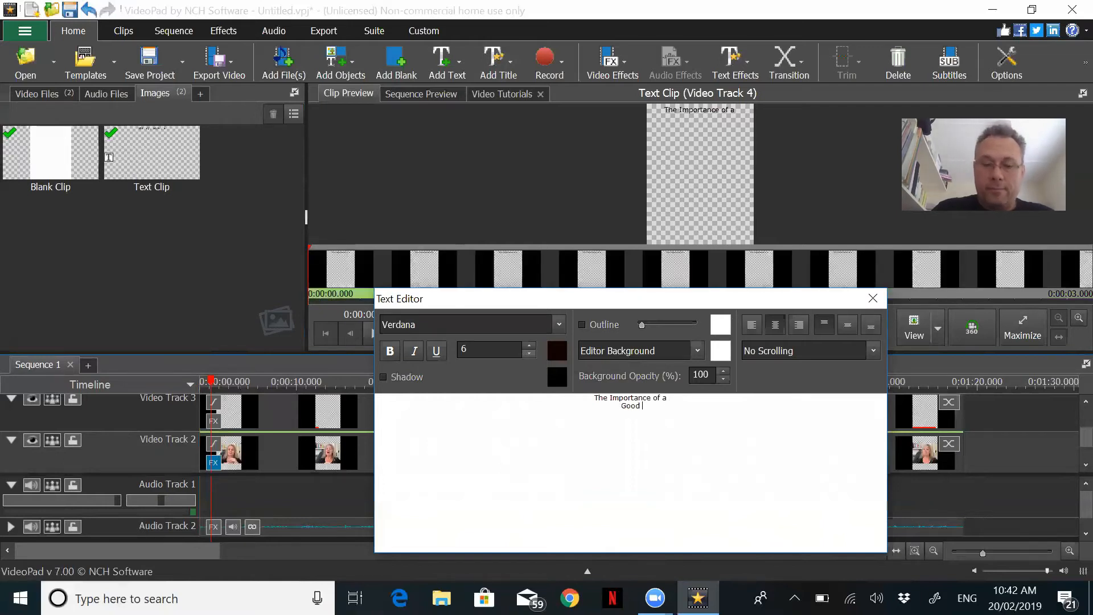
{"action": "type", "text": "Morning Routine"}
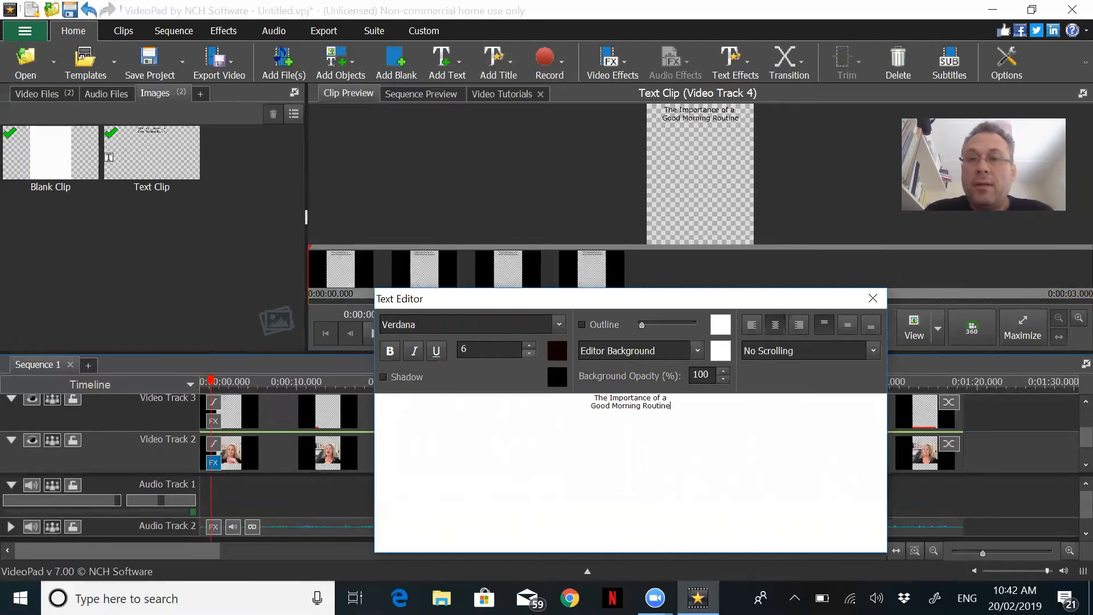
- Add the line "4. Gratitude" below the heading, separated by a blank line
{"action": "type", "text": "1"}
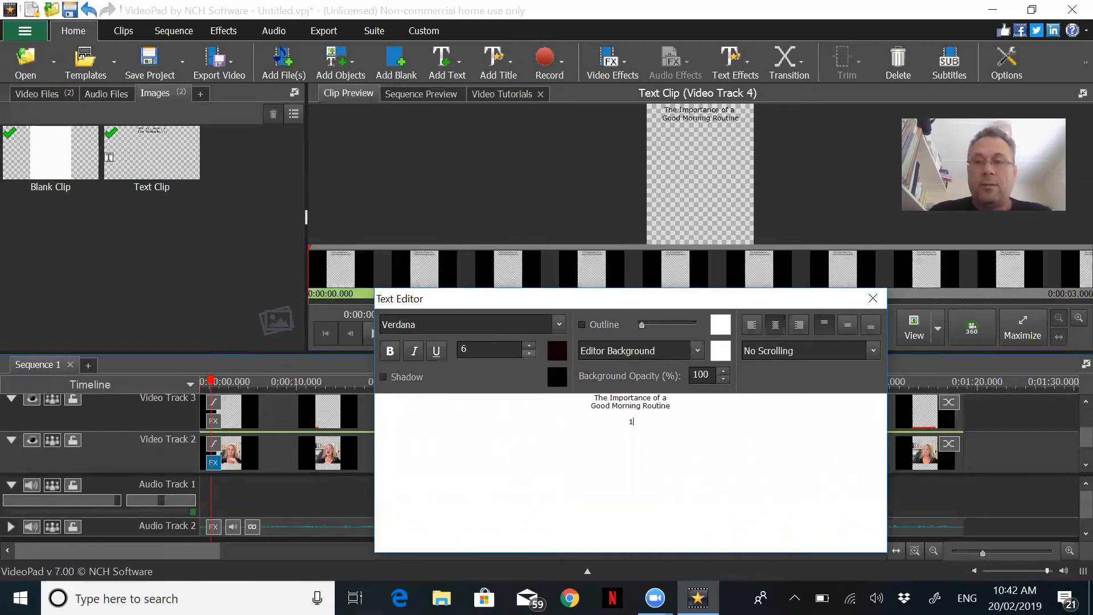
{"action": "type", "text": "."}
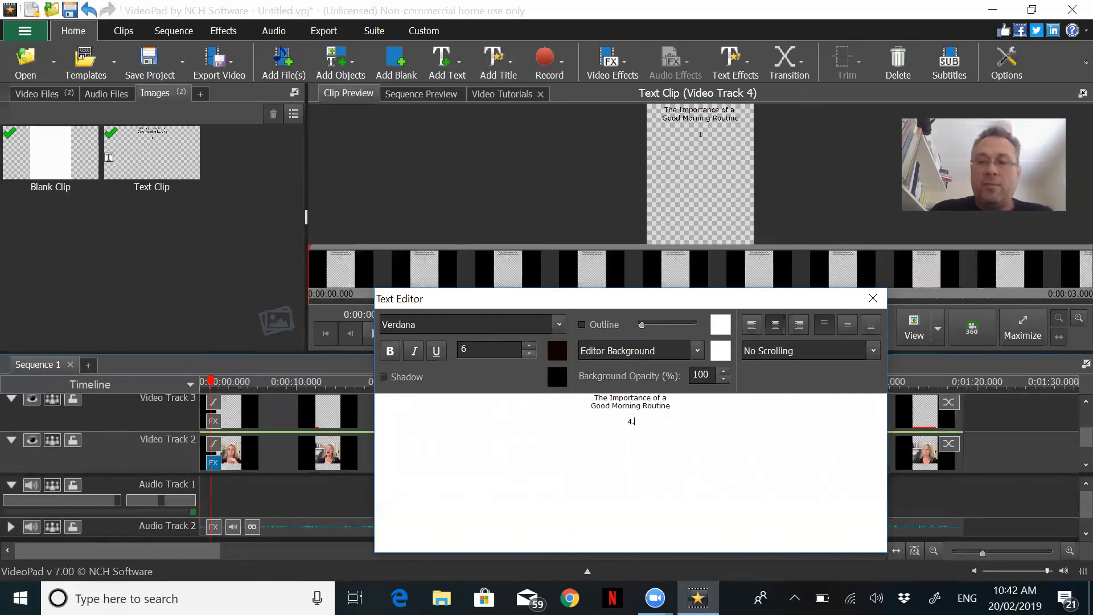
{"action": "type", "text": " Gr"}
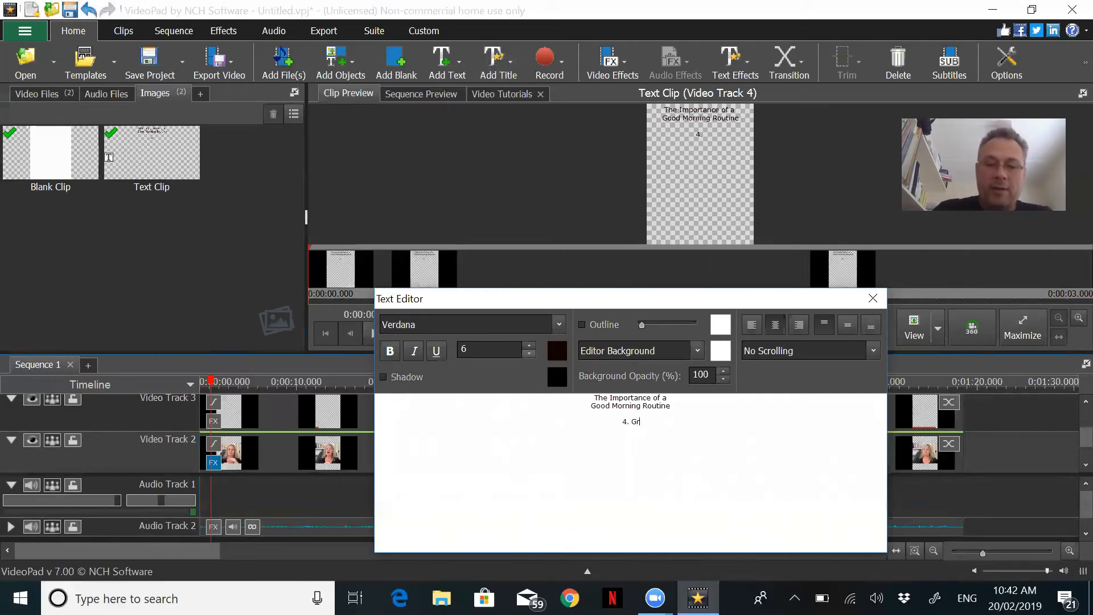
{"action": "type", "text": "atitude"}
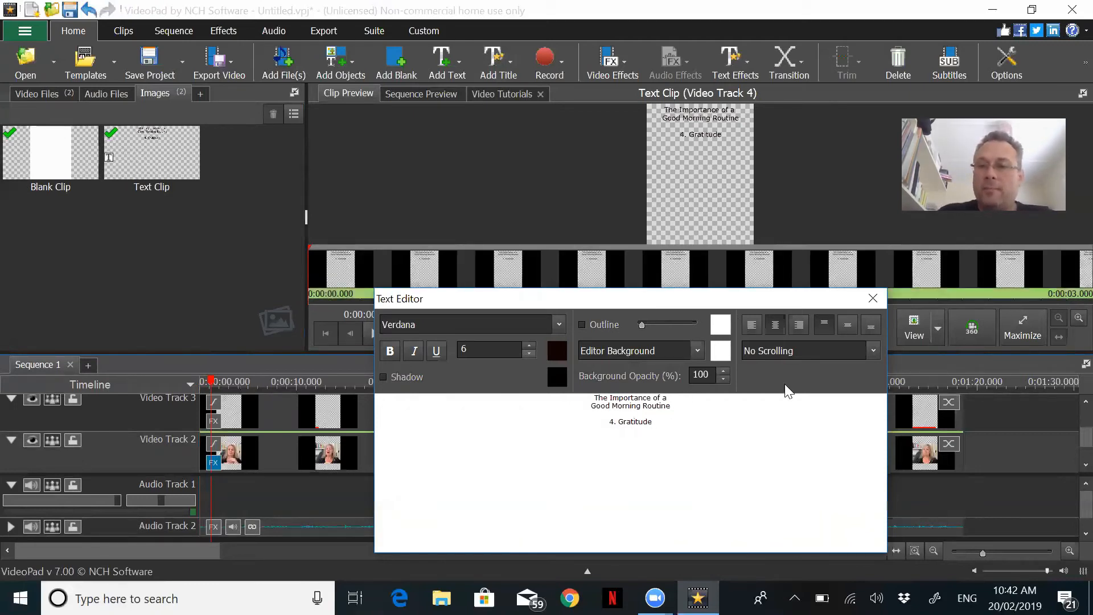
- Close the text editor and move the text clip on Video Track 4 to the very start of the sequence
{"action": "left_click", "coordinate": [866, 302]}
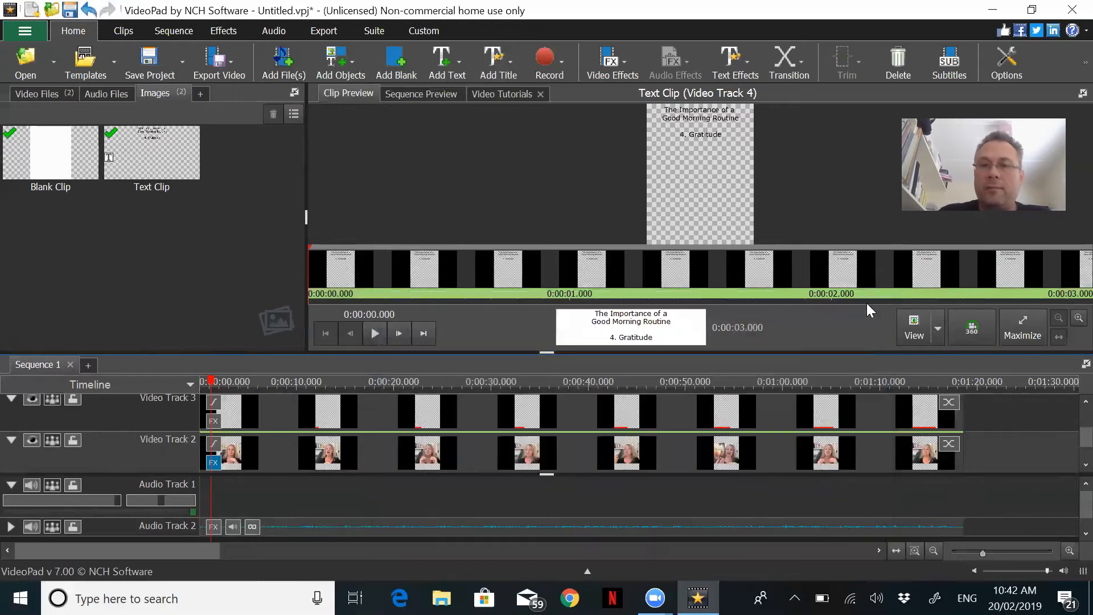
{"action": "left_click", "coordinate": [424, 93]}
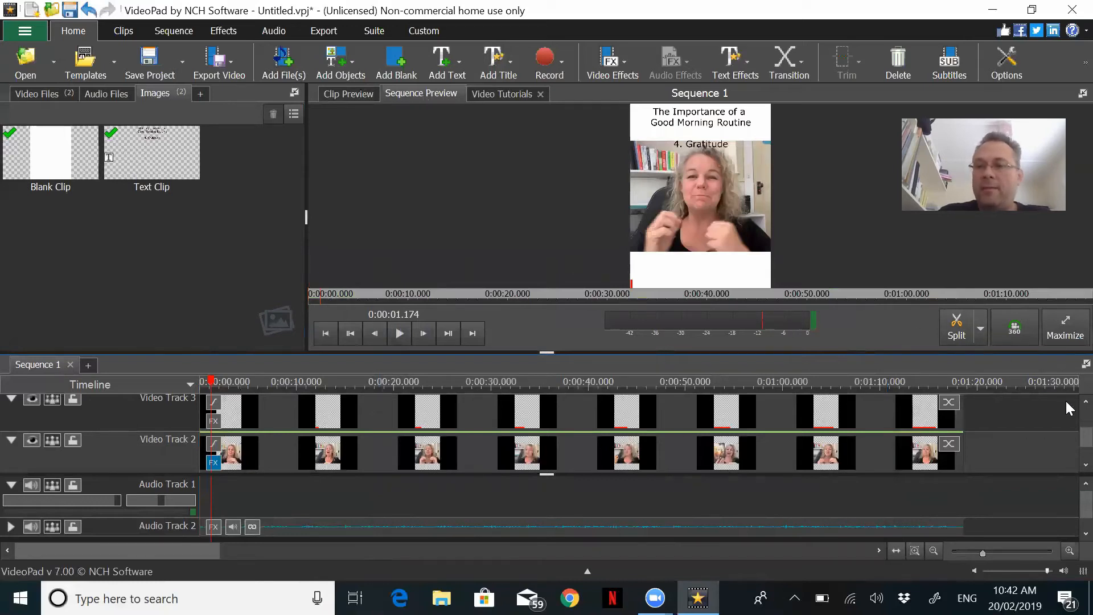
{"action": "scroll", "coordinate": [1067, 405], "scroll_direction": "up", "scroll_amount": 3}
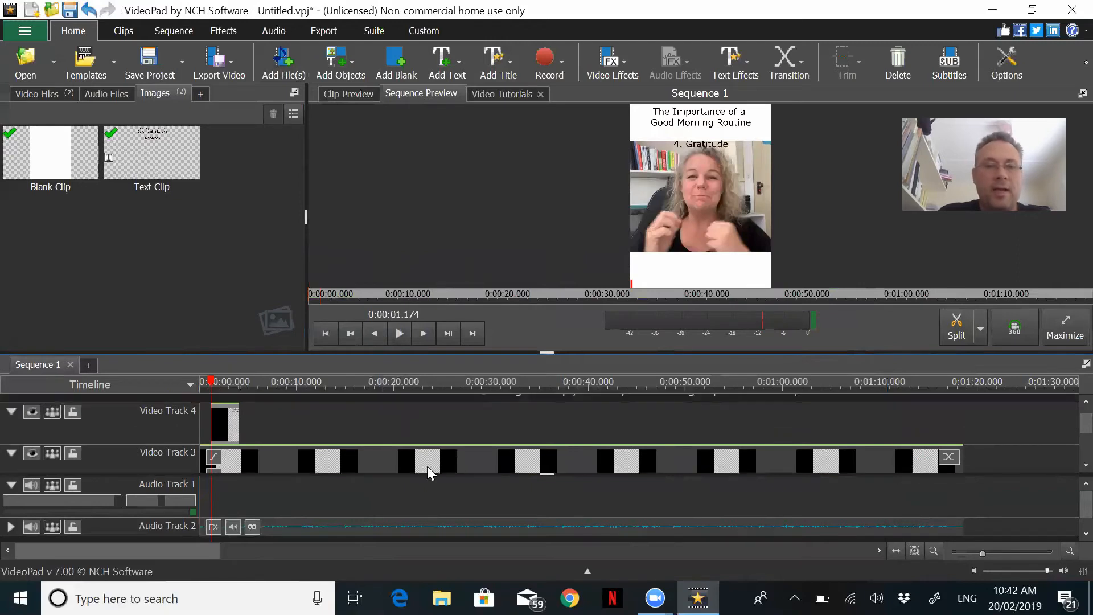
{"action": "left_click_drag", "start_coordinate": [226, 419], "coordinate": [216, 419]}
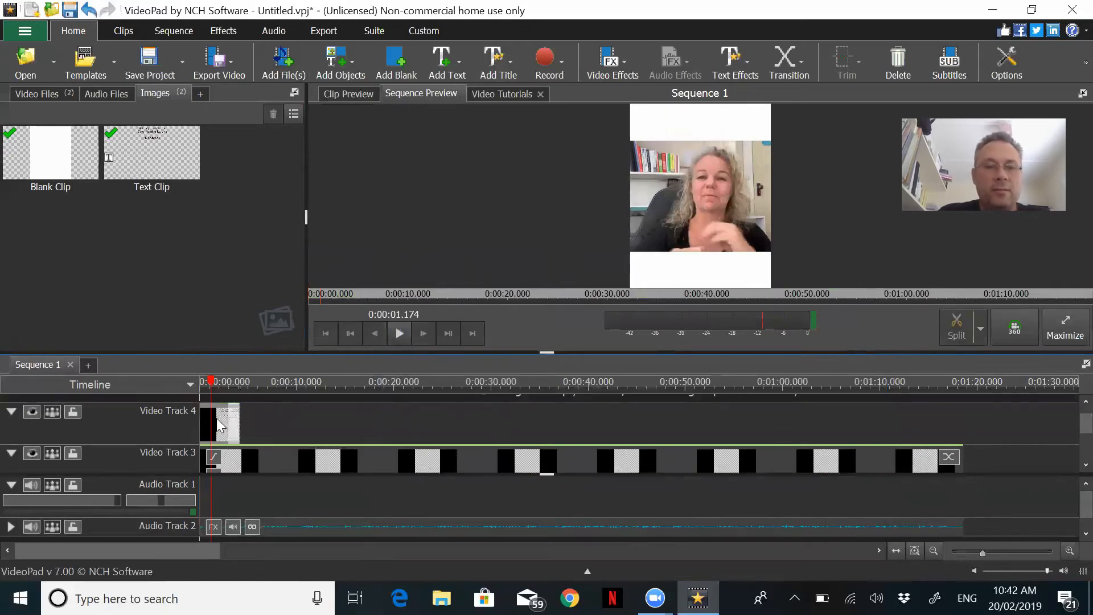
- Extend the text clip on Video Track 4 to the end of the footage, for a duration of 0:01:18.702
{"action": "scroll", "coordinate": [632, 405], "scroll_direction": "up", "scroll_amount": 2}
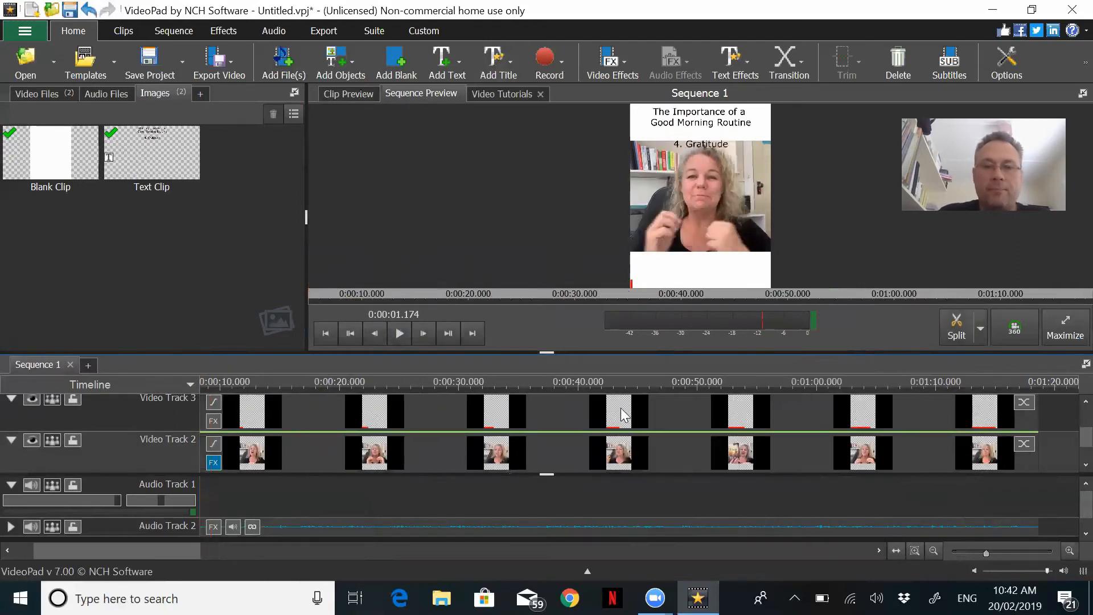
{"action": "scroll", "coordinate": [1067, 419], "scroll_direction": "up", "scroll_amount": 3}
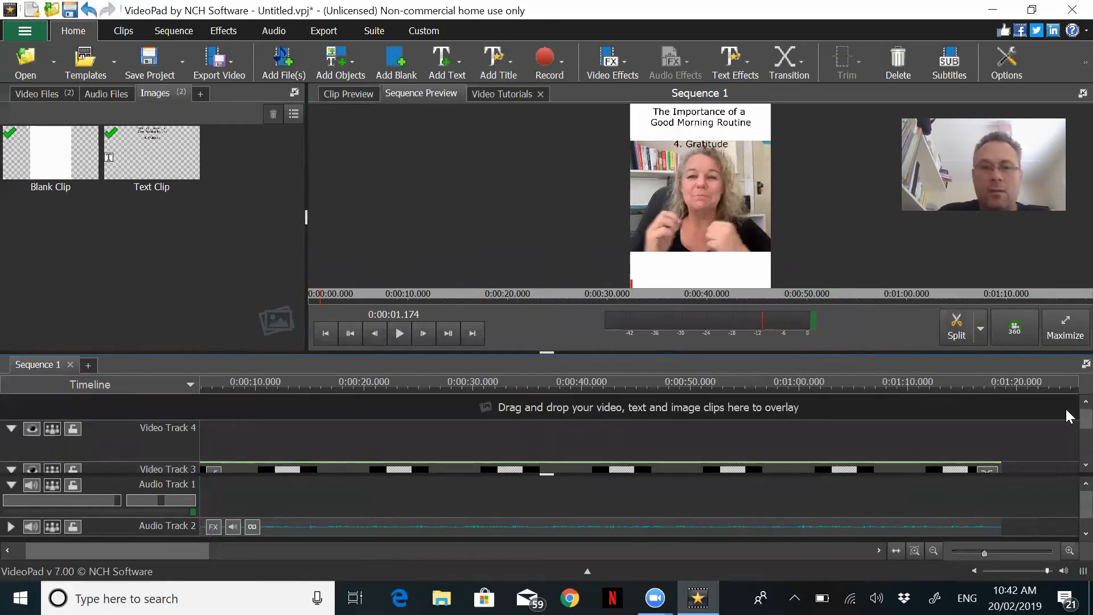
{"action": "scroll", "coordinate": [1068, 436], "scroll_direction": "down", "scroll_amount": 3}
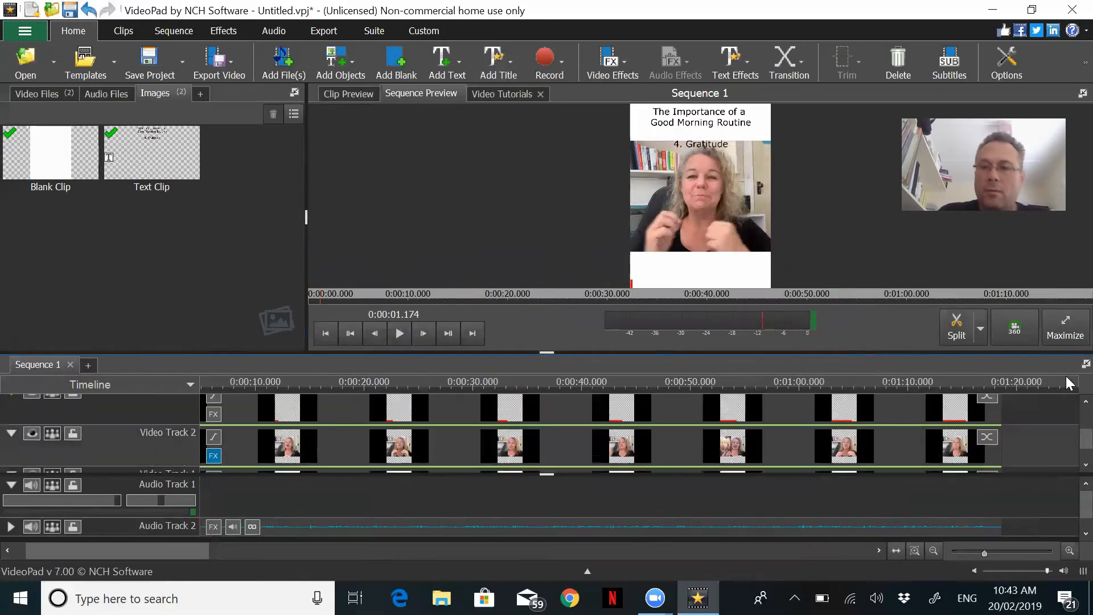
{"action": "scroll", "coordinate": [1066, 401], "scroll_direction": "up", "scroll_amount": 1}
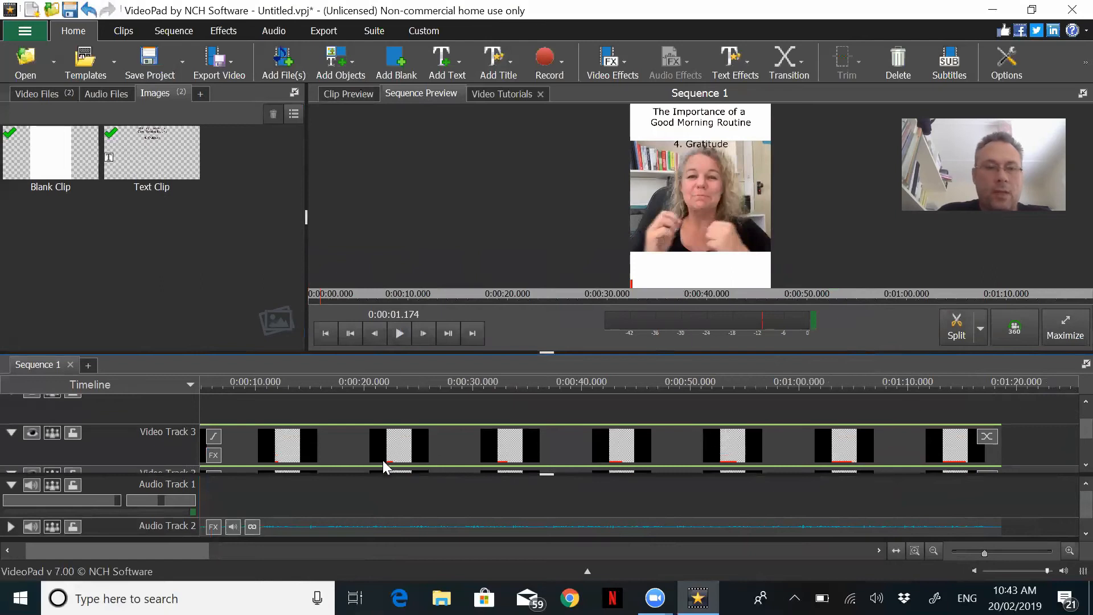
{"action": "scroll", "coordinate": [343, 430], "scroll_direction": "up", "scroll_amount": 1}
{"action": "scroll", "coordinate": [343, 430], "scroll_direction": "down", "scroll_amount": 2}
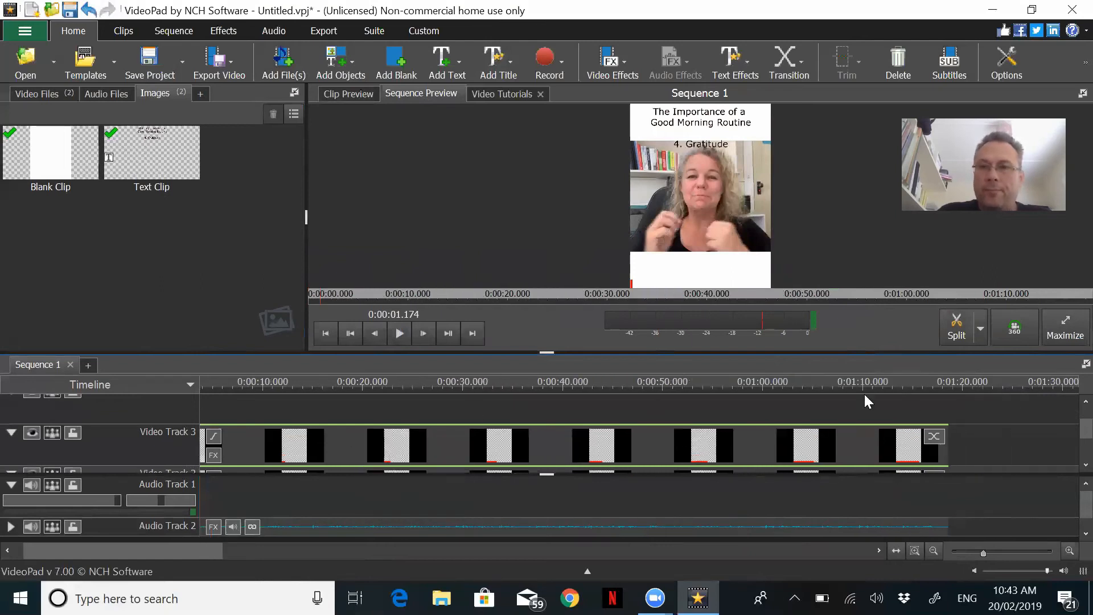
{"action": "key", "text": "space"}
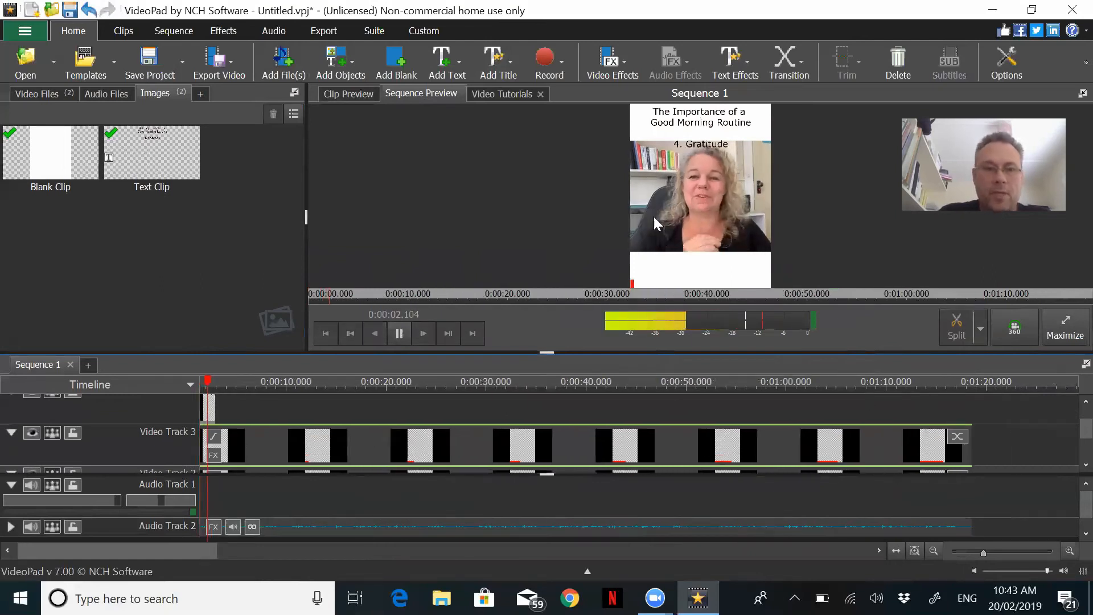
{"action": "key", "text": "space"}
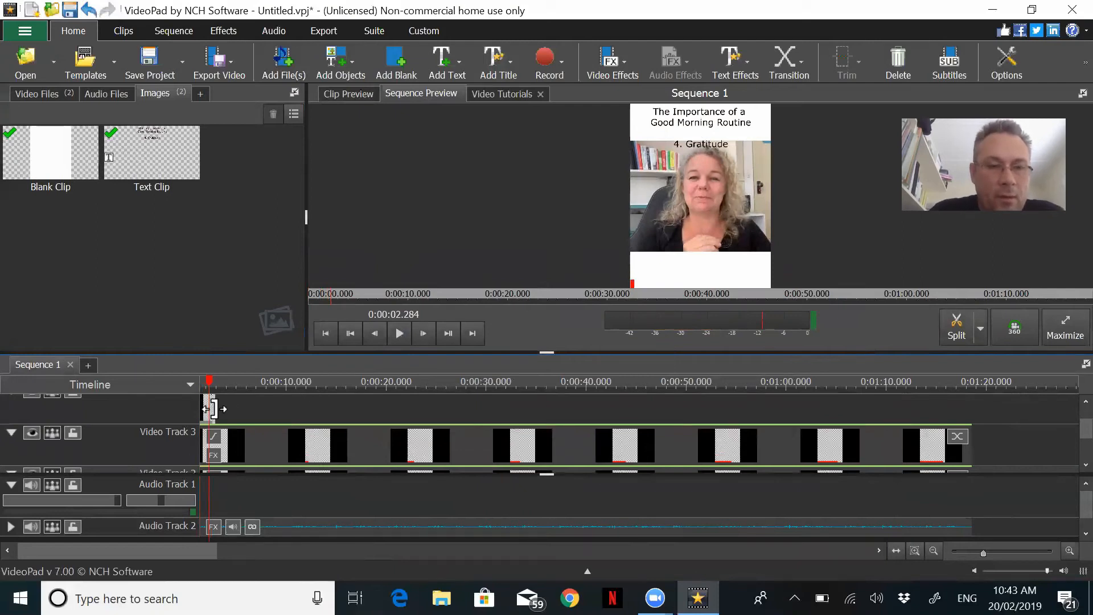
{"action": "left_click_drag", "start_coordinate": [212, 409], "coordinate": [970, 418]}
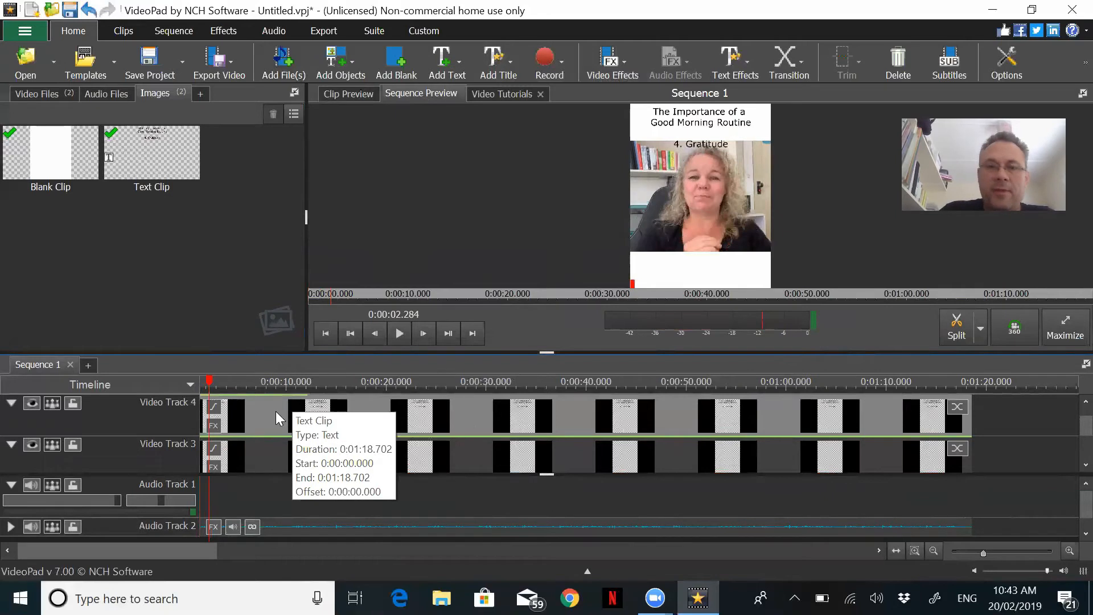
- Reduce all of the overlay's text to font size 4 and view it in the sequence preview
{"action": "right_click", "coordinate": [416, 411]}
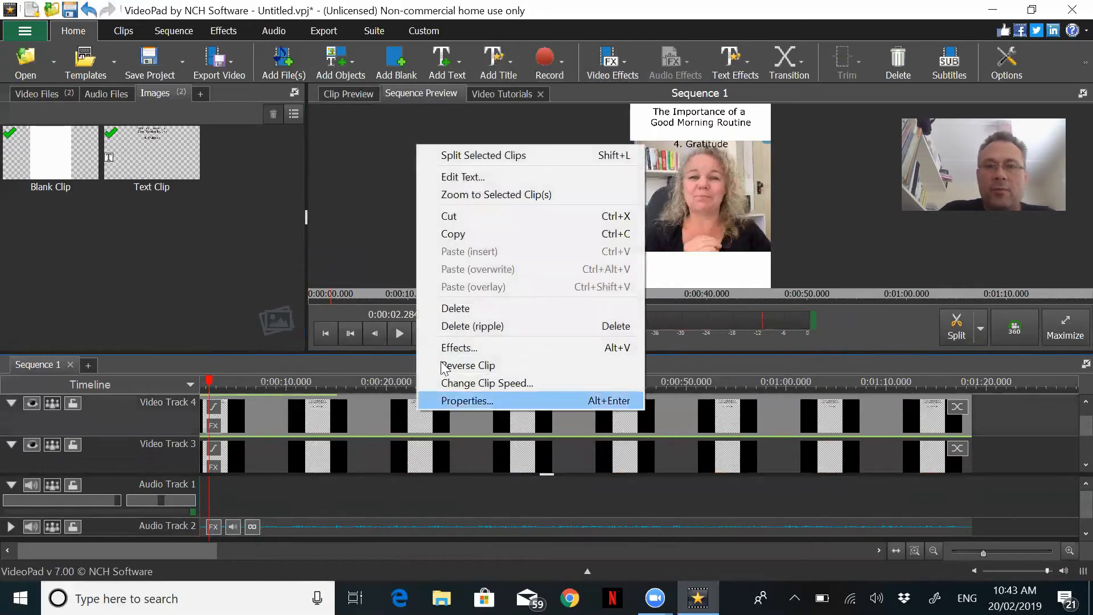
{"action": "left_click", "coordinate": [504, 182]}
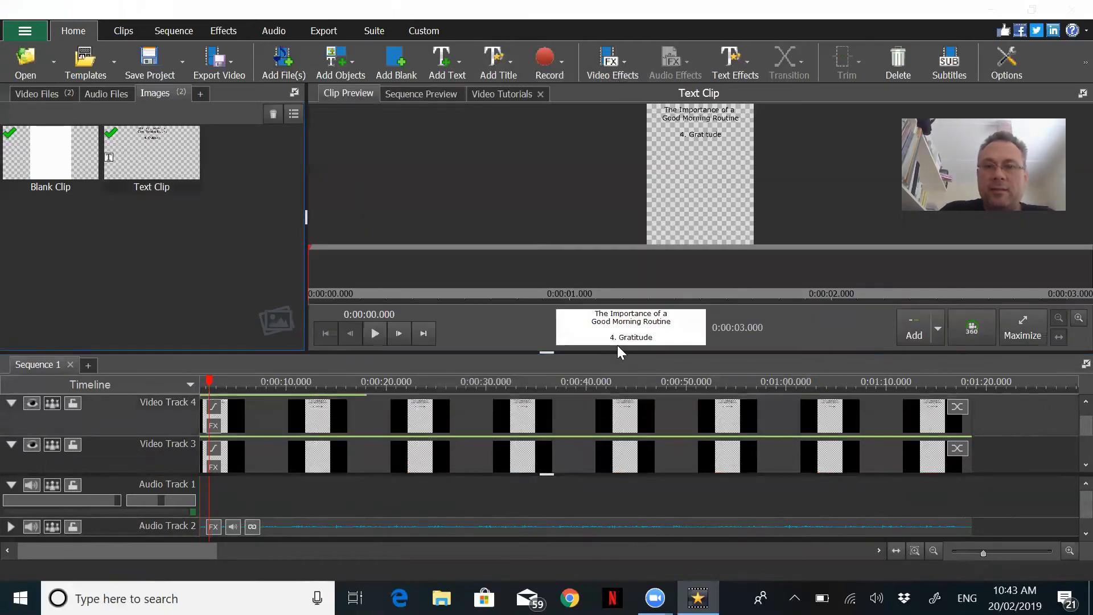
{"action": "left_click_drag", "start_coordinate": [671, 425], "coordinate": [566, 393]}
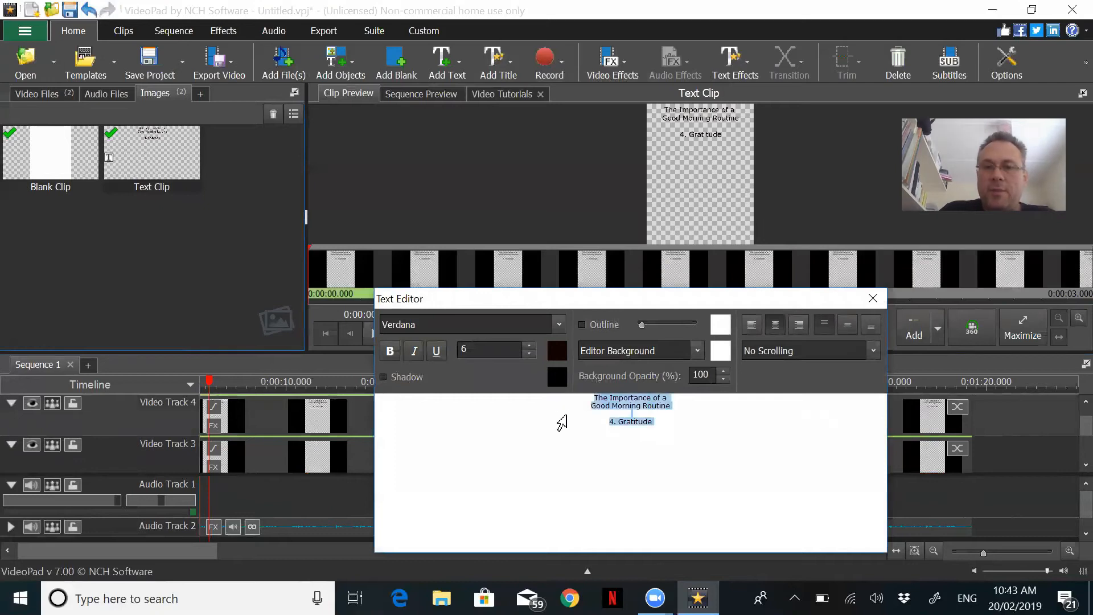
{"action": "left_click", "coordinate": [529, 355]}
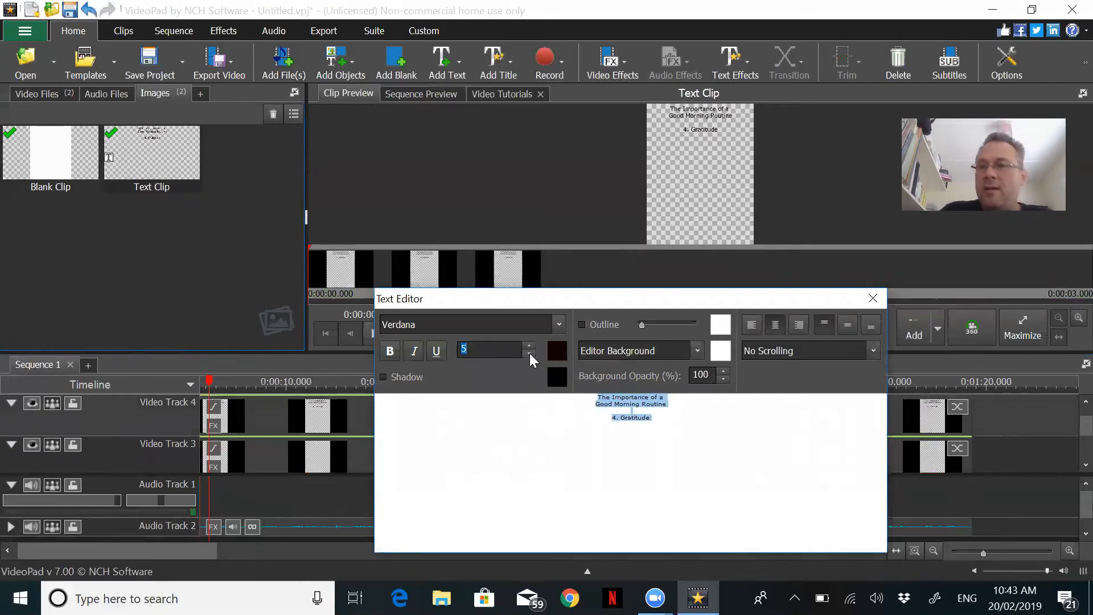
{"action": "left_click", "coordinate": [530, 355]}
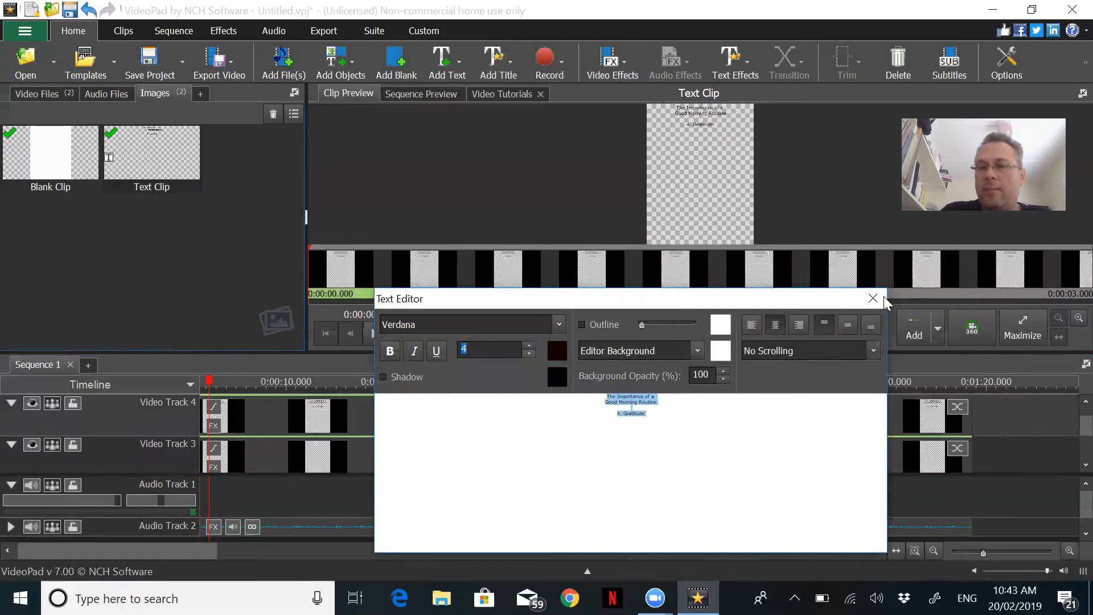
{"action": "left_click", "coordinate": [867, 305]}
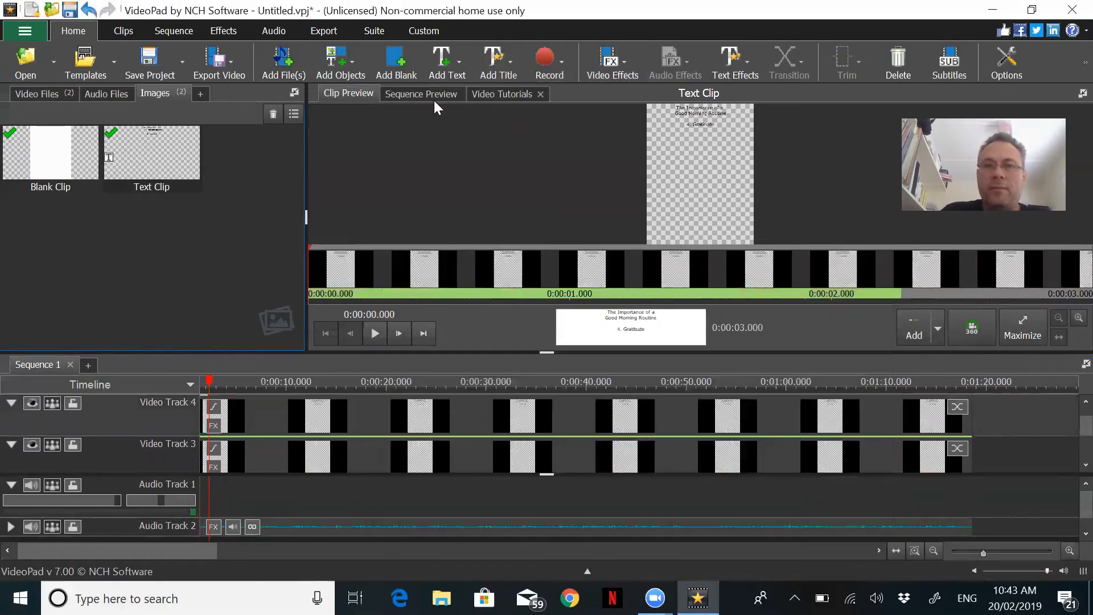
{"action": "left_click", "coordinate": [434, 100]}
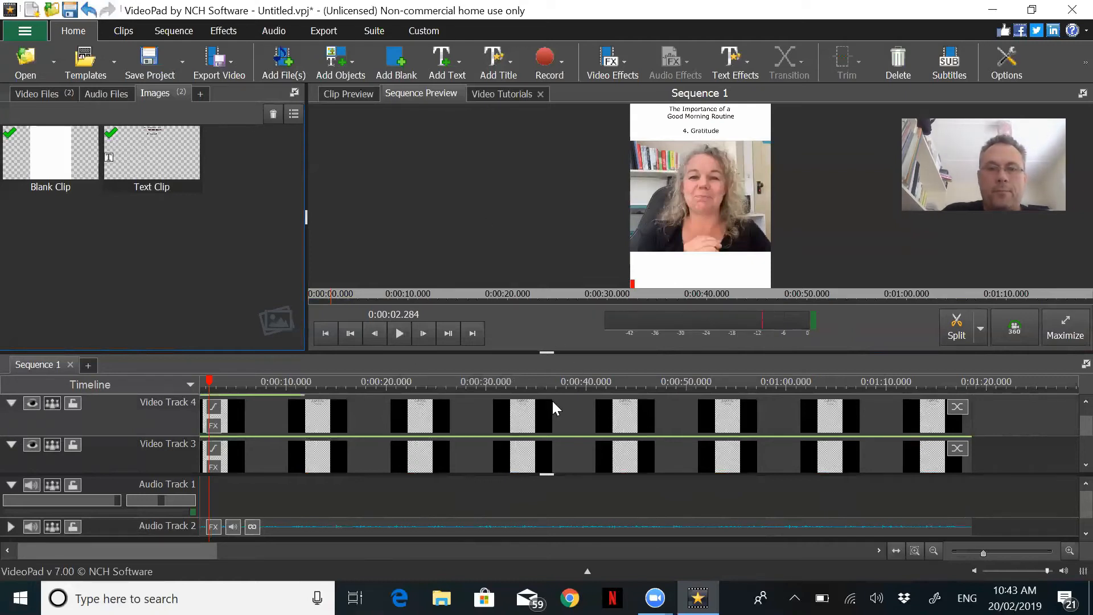
- Set the two heading lines "The Importance of a Good Morning Routine" to font size 5 and view them in the sequence preview
{"action": "scroll", "coordinate": [552, 399], "scroll_direction": "down", "scroll_amount": 2}
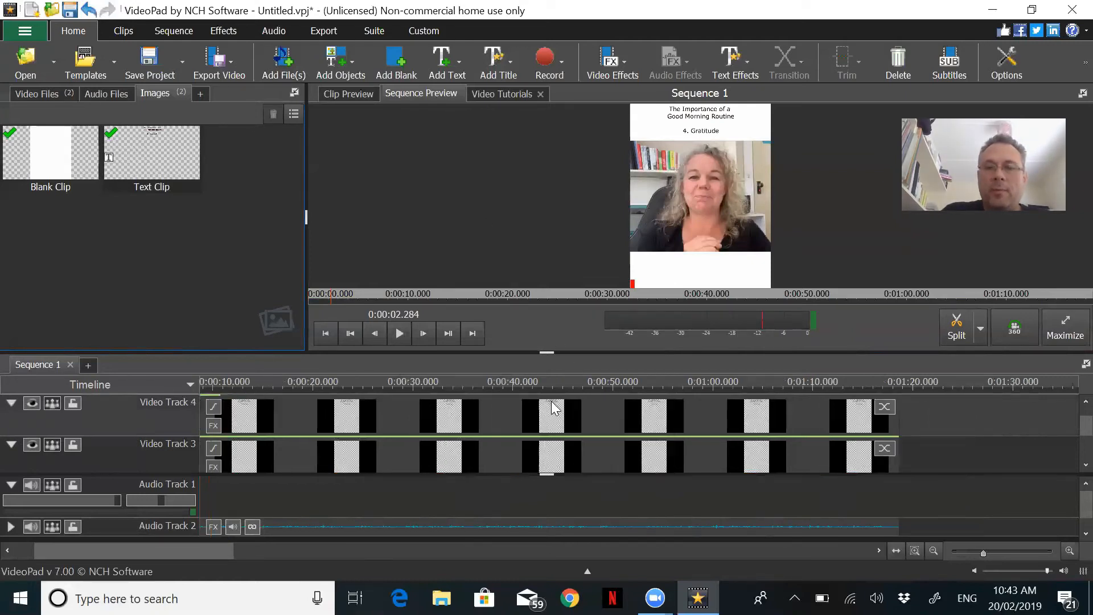
{"action": "right_click", "coordinate": [552, 401]}
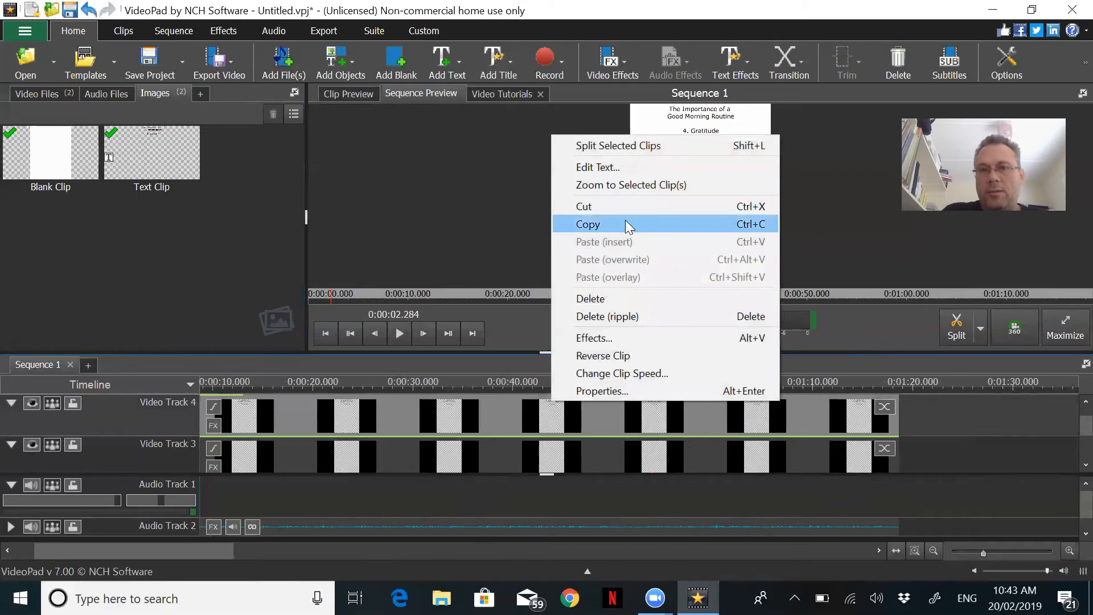
{"action": "left_click", "coordinate": [639, 168]}
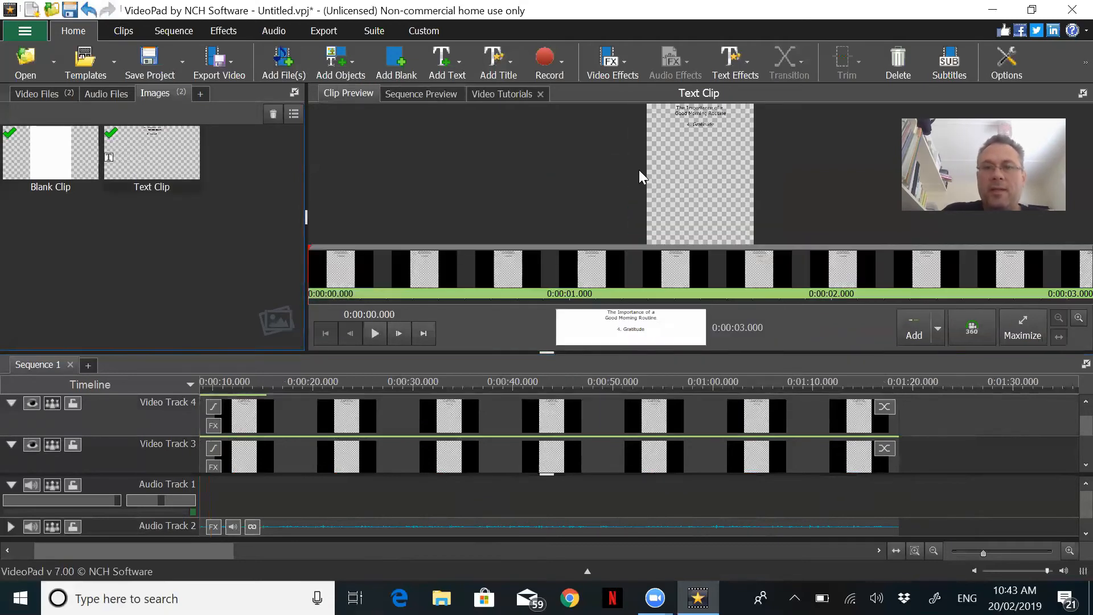
{"action": "left_click_drag", "start_coordinate": [660, 403], "coordinate": [605, 394]}
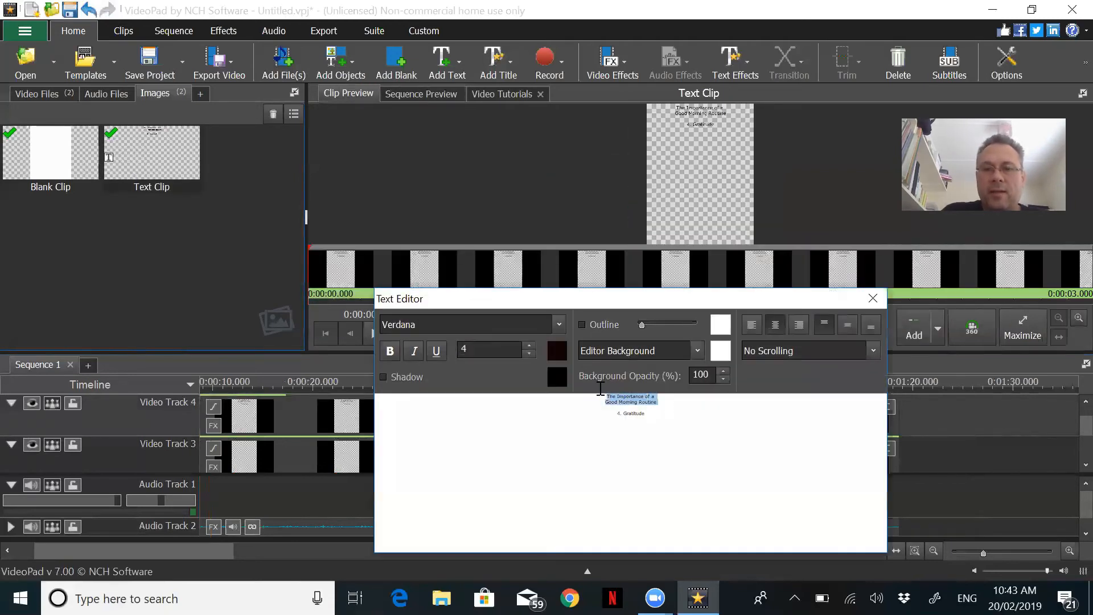
{"action": "left_click", "coordinate": [529, 347]}
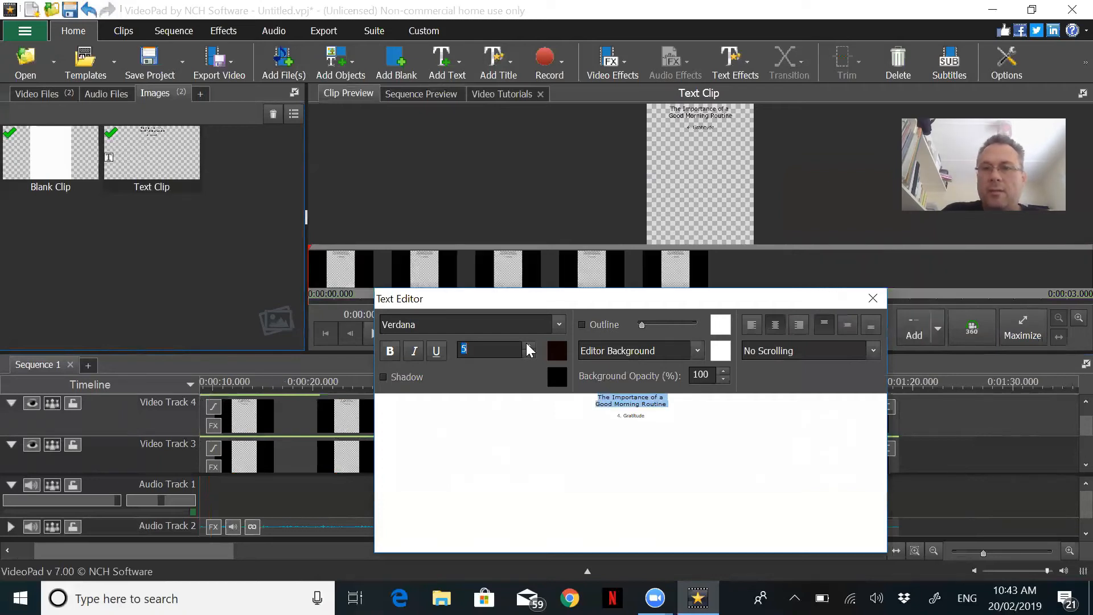
{"action": "left_click", "coordinate": [529, 348]}
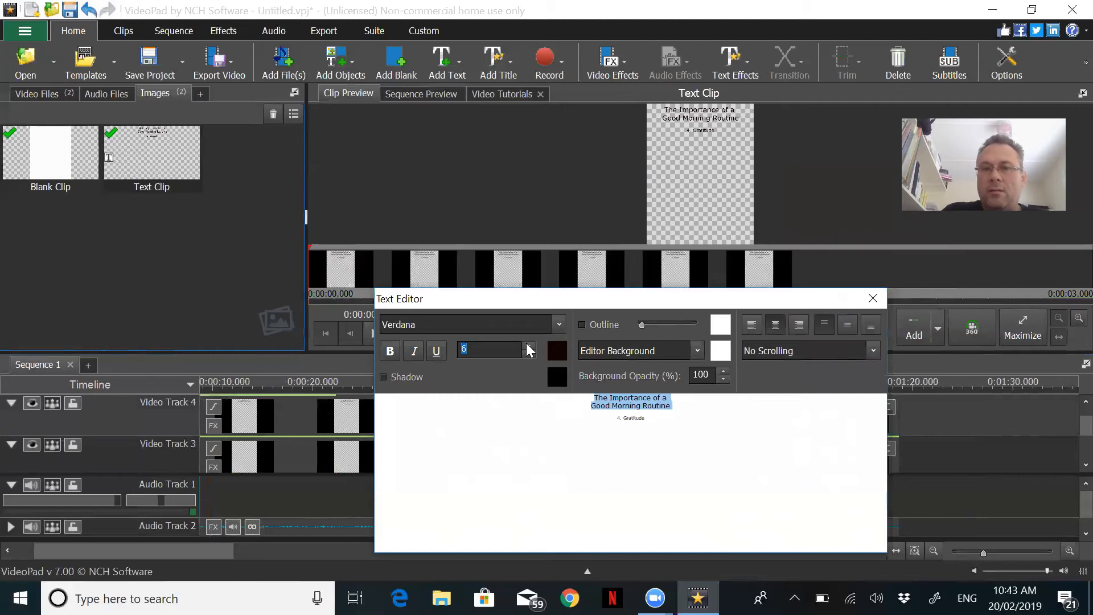
{"action": "left_click", "coordinate": [529, 354]}
{"action": "left_click", "coordinate": [875, 302]}
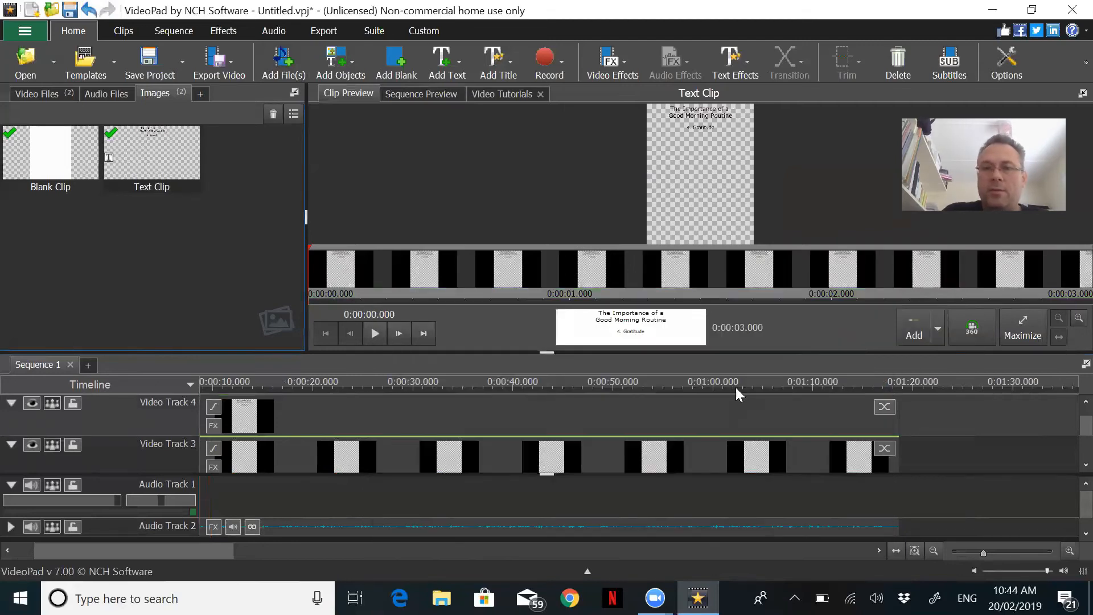
{"action": "left_click", "coordinate": [425, 99]}
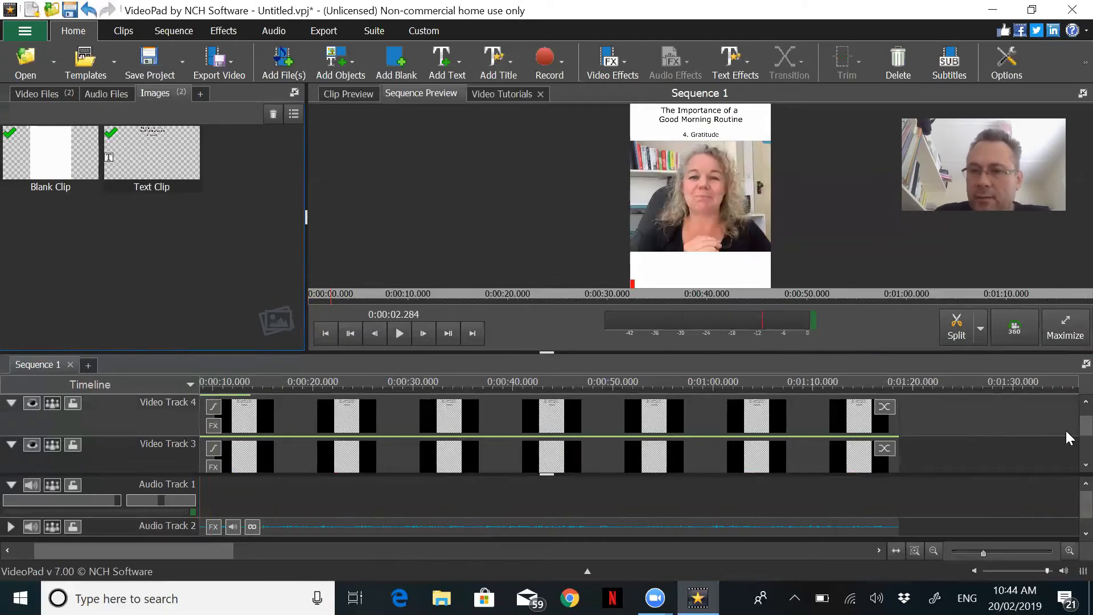
- Look over the stacked video tracks and play the sequence briefly from its start to check the text and red bar together
{"action": "scroll", "coordinate": [1065, 431], "scroll_direction": "up", "scroll_amount": 1}
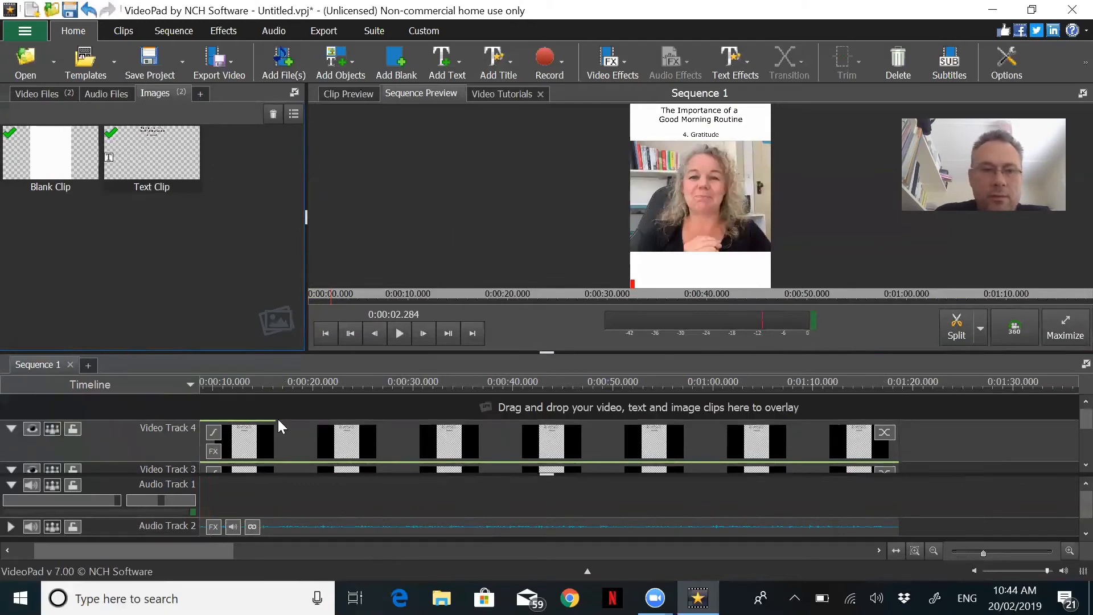
{"action": "scroll", "coordinate": [1064, 433], "scroll_direction": "down", "scroll_amount": 3}
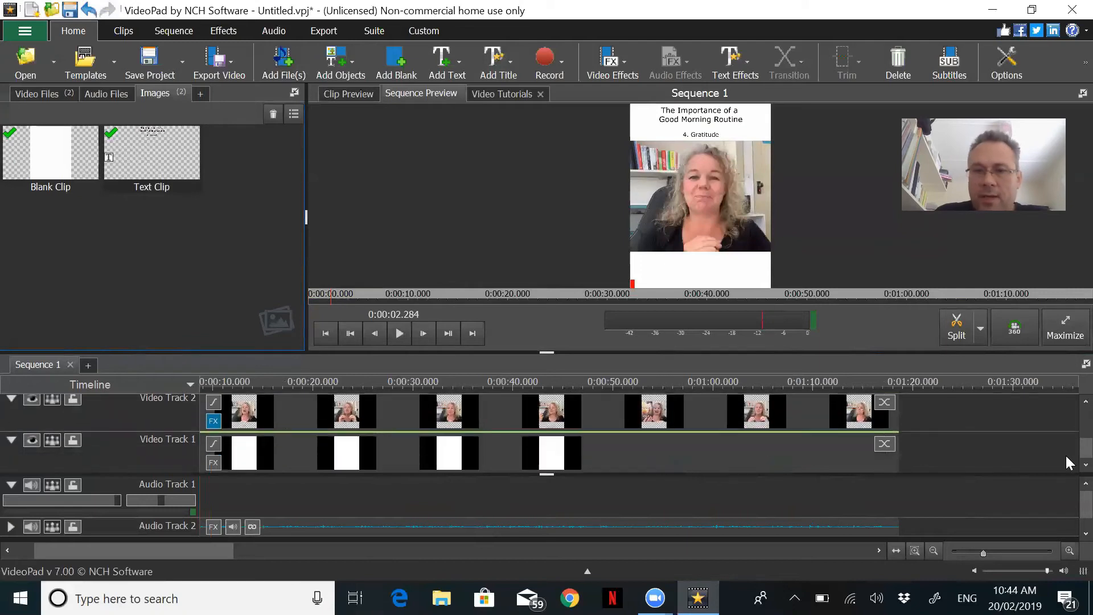
{"action": "scroll", "coordinate": [1070, 398], "scroll_direction": "up", "scroll_amount": 3}
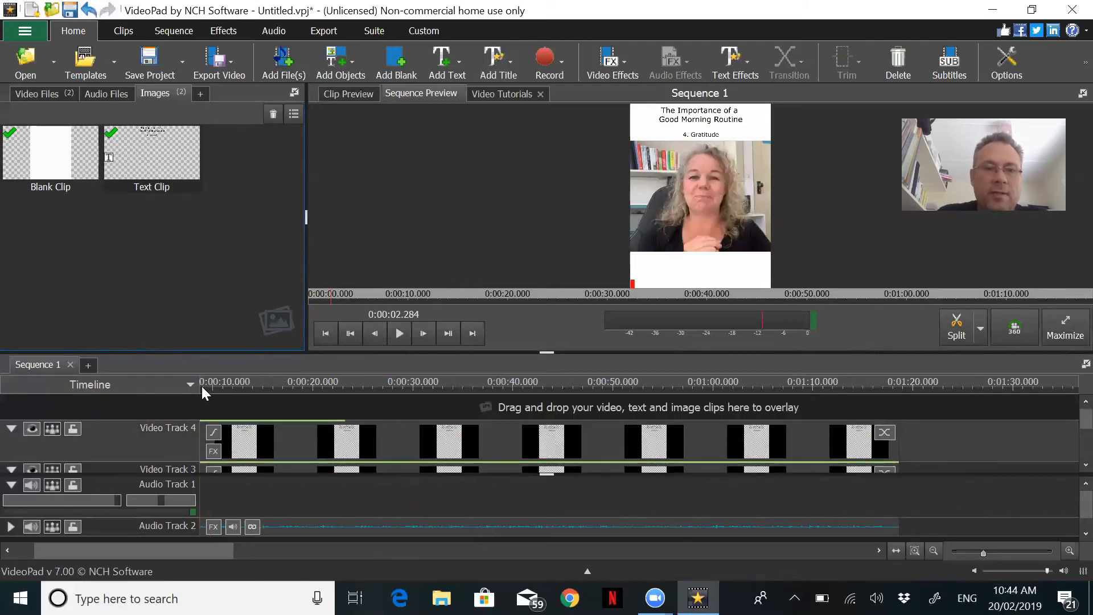
{"action": "left_click", "coordinate": [202, 387]}
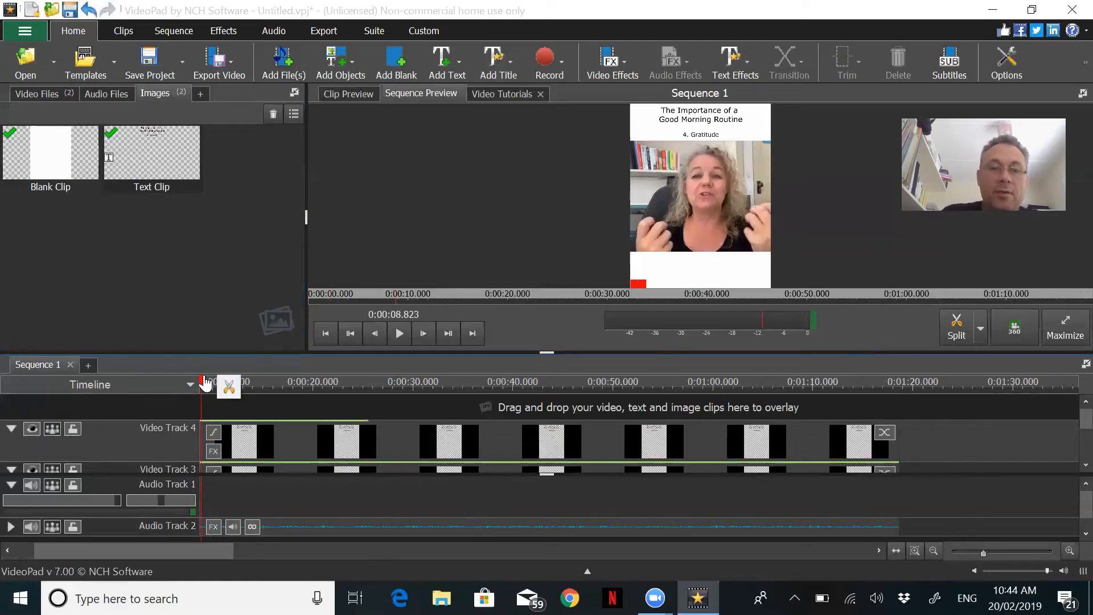
{"action": "left_click_drag", "start_coordinate": [169, 555], "coordinate": [72, 550]}
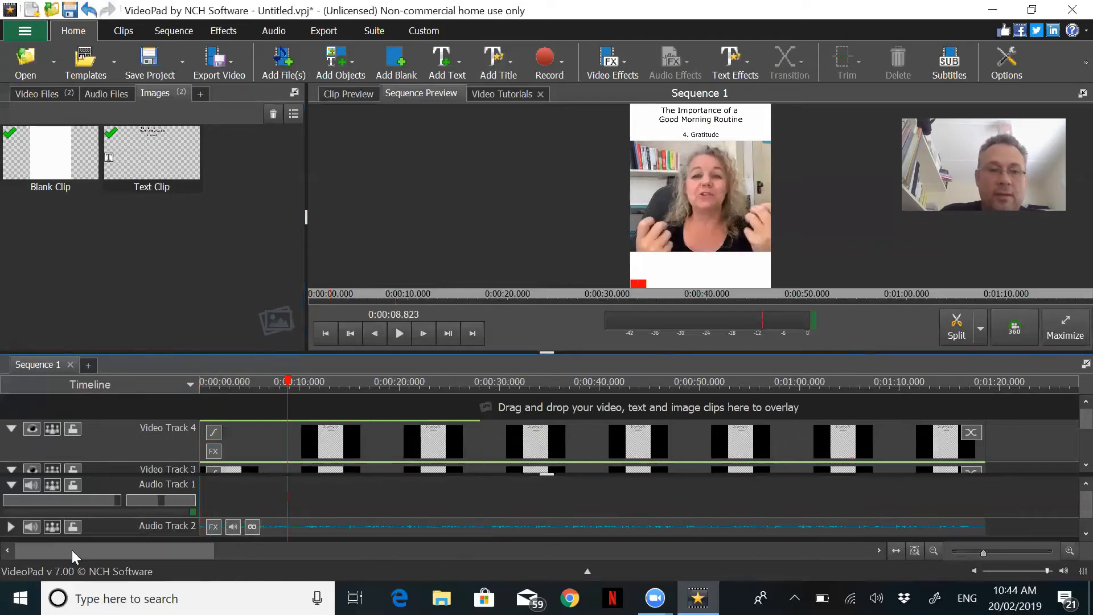
{"action": "left_click", "coordinate": [201, 386]}
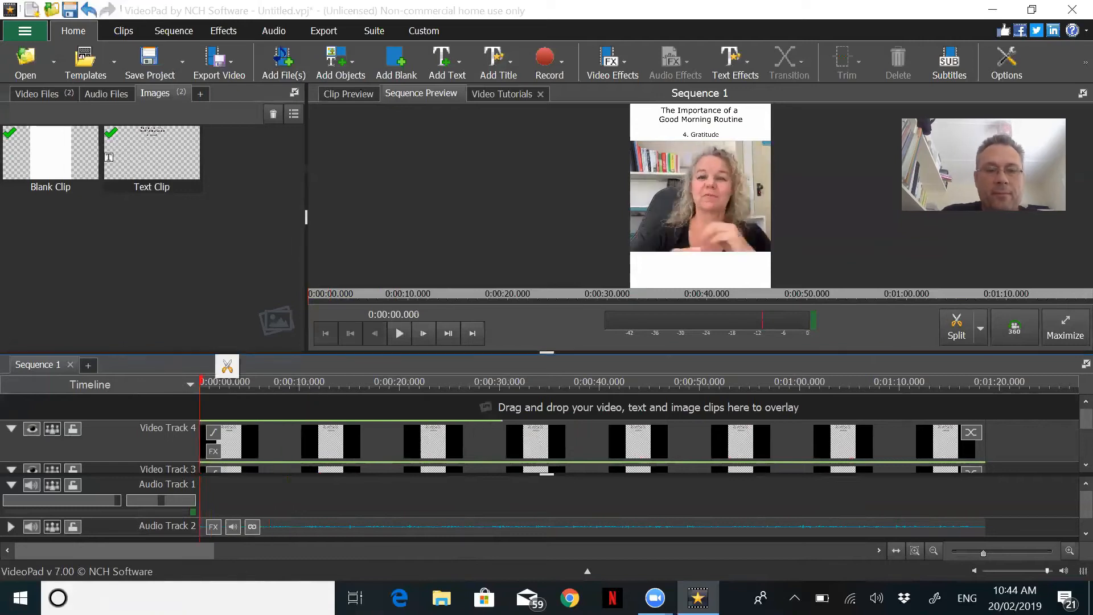
{"action": "key", "text": "space"}
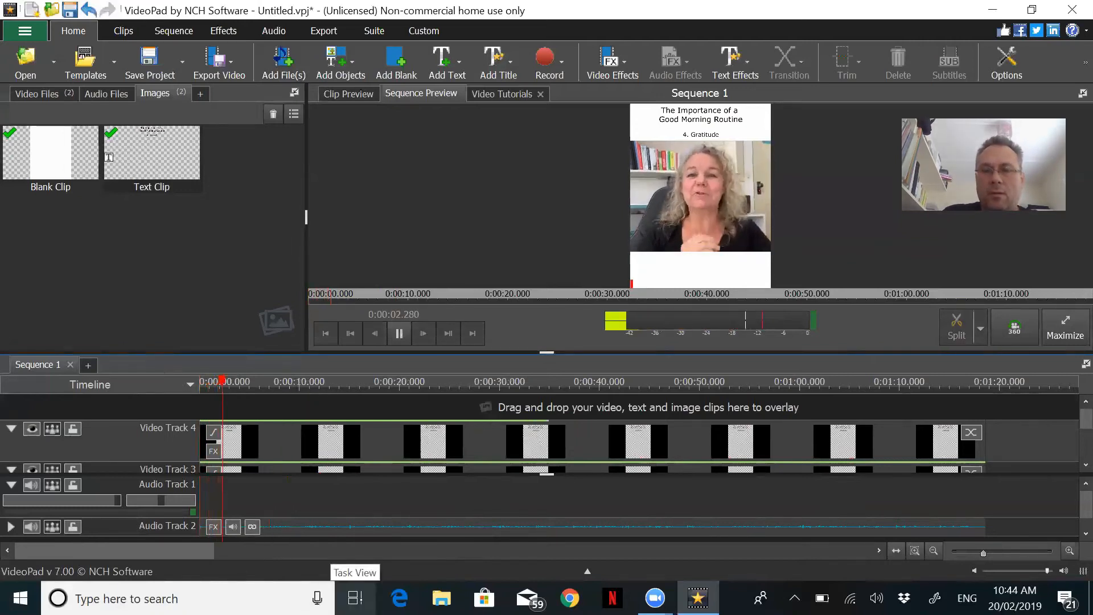
{"action": "key", "text": "space"}
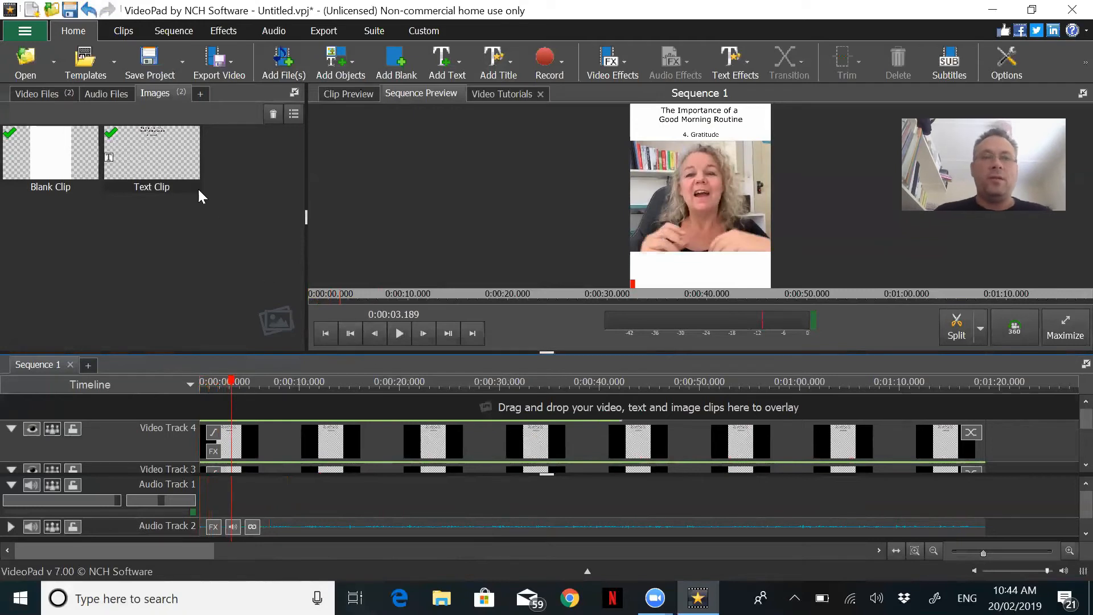
- Save the project as "test vid 1" in the Dropbox Biz Vids folder
{"action": "left_click", "coordinate": [140, 62]}
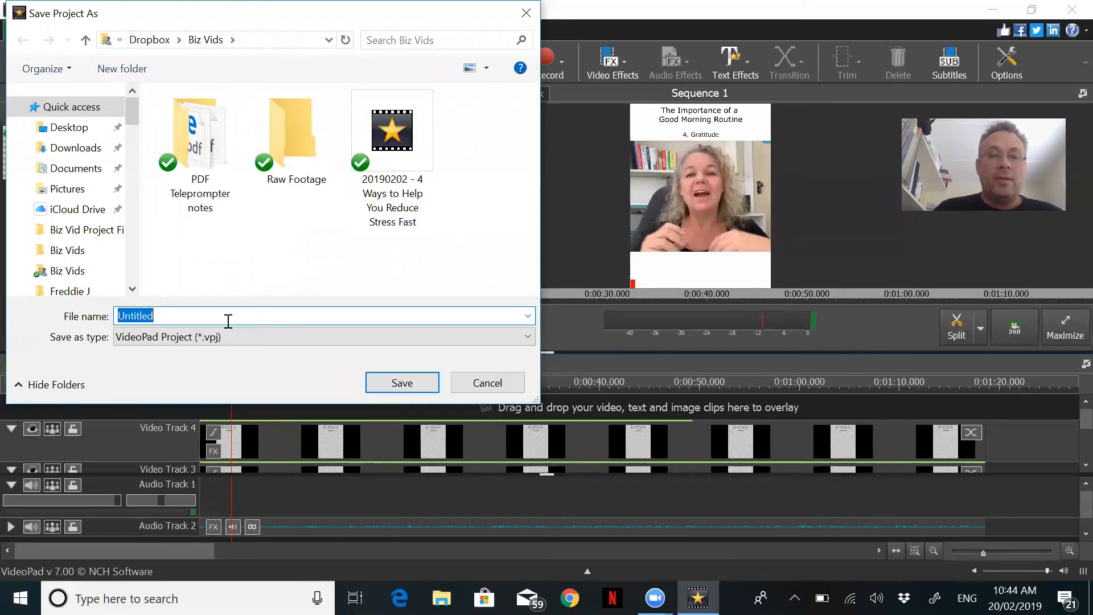
{"action": "type", "text": "test vid 1"}
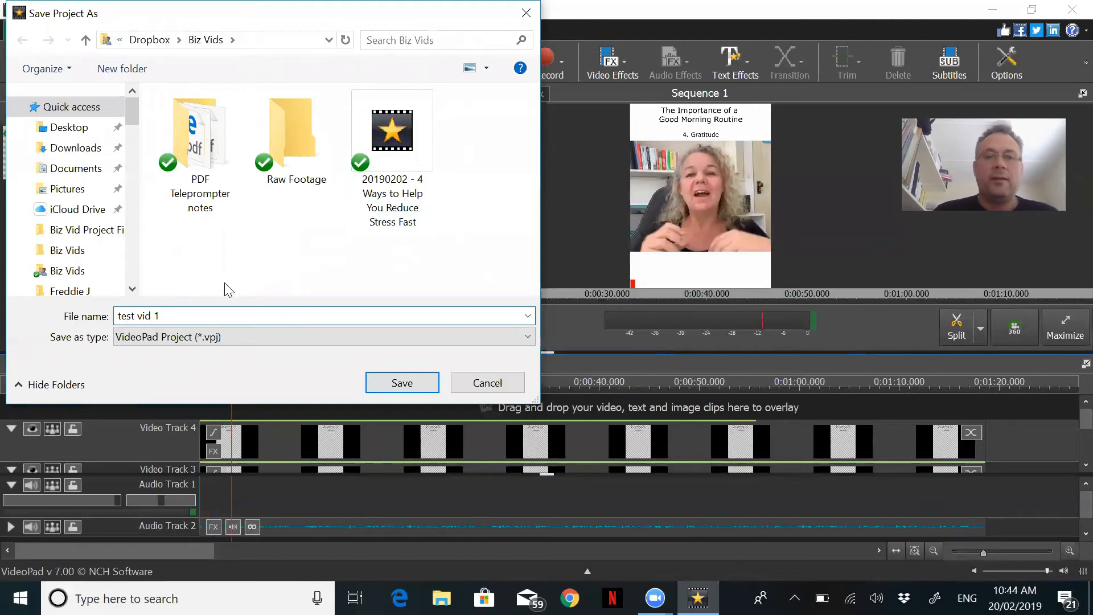
{"action": "left_click", "coordinate": [426, 390]}
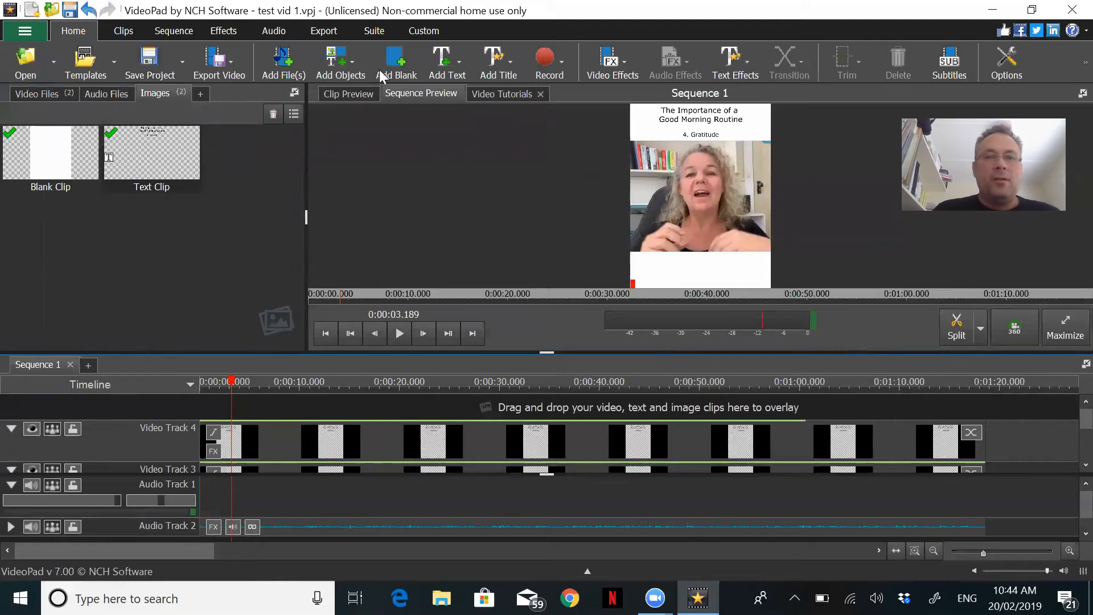
- Export the sequence as an .mp4 video file named "test vid 1" at a resolution of 1030 x 1350, leaving it to run in the background
{"action": "left_click", "coordinate": [222, 76]}
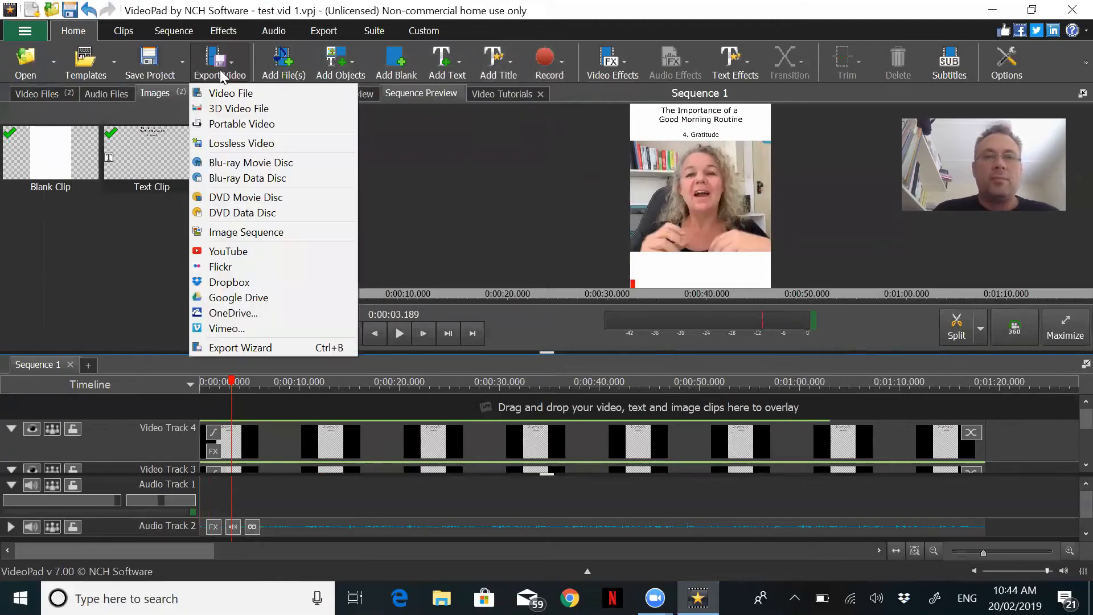
{"action": "left_click", "coordinate": [239, 91]}
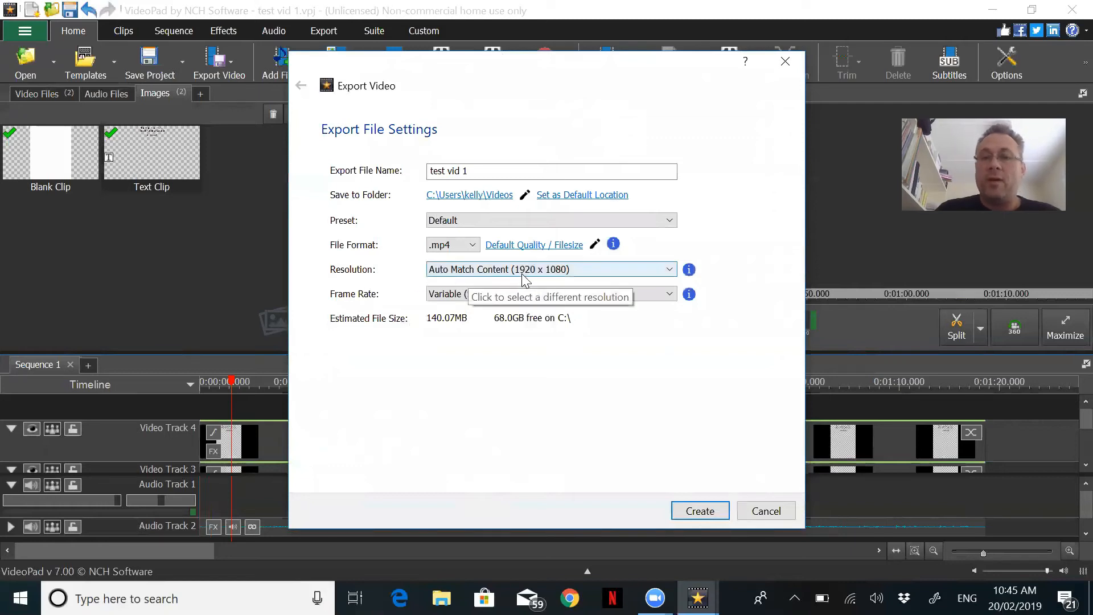
{"action": "left_click", "coordinate": [670, 269]}
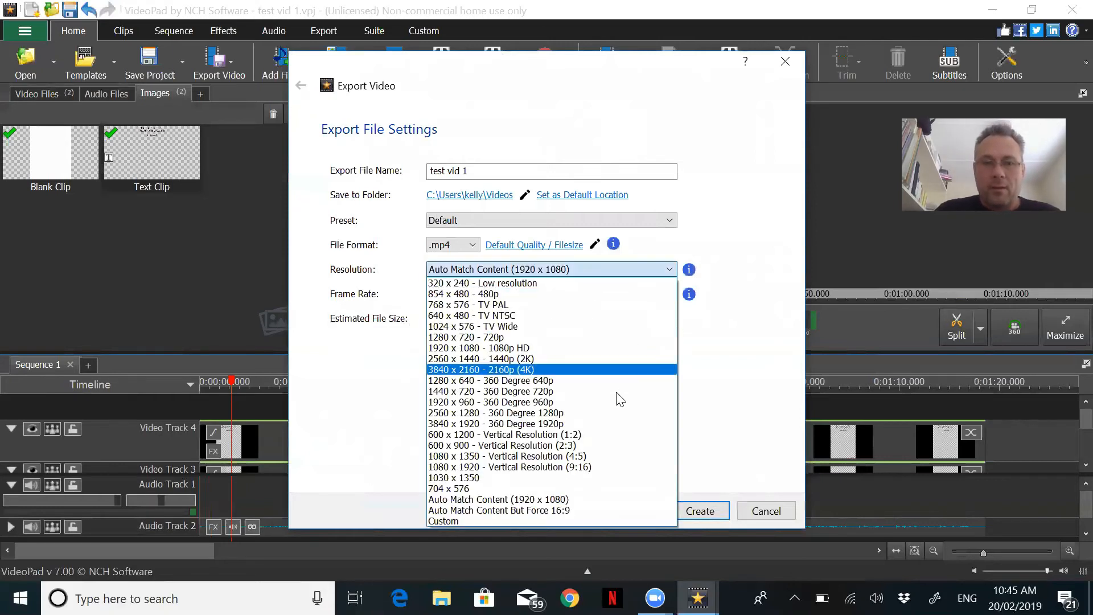
{"action": "left_click", "coordinate": [615, 478]}
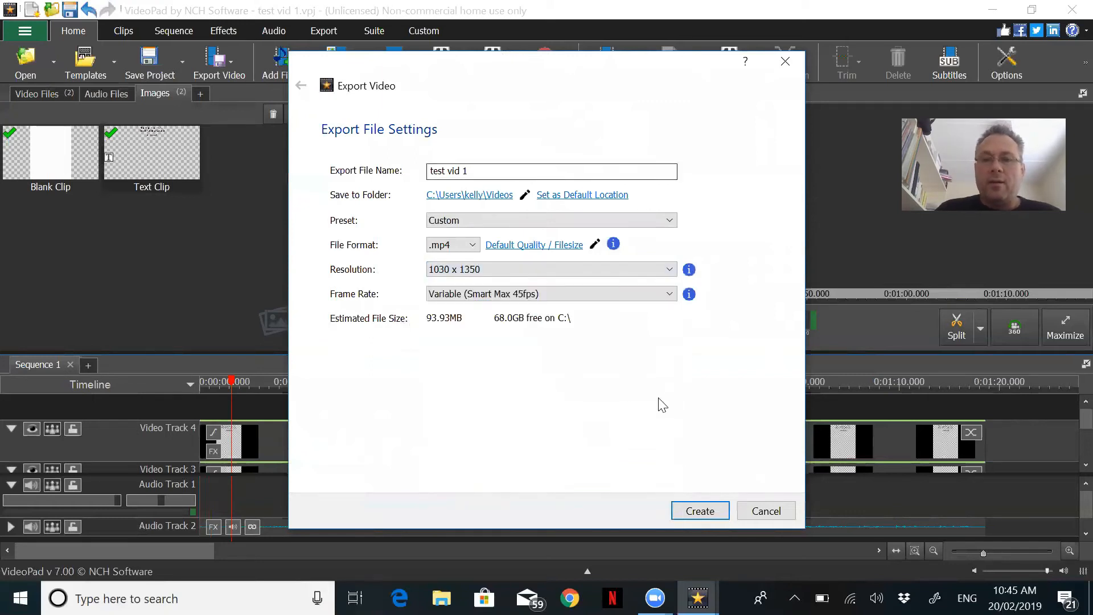
{"action": "left_click", "coordinate": [699, 510]}
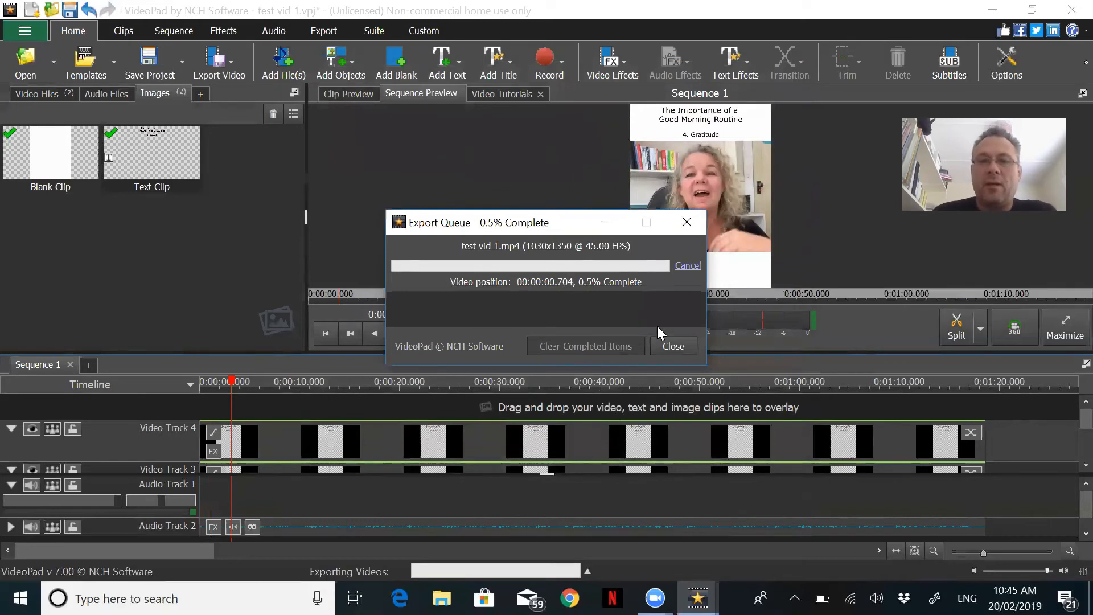
{"action": "left_click", "coordinate": [685, 348]}
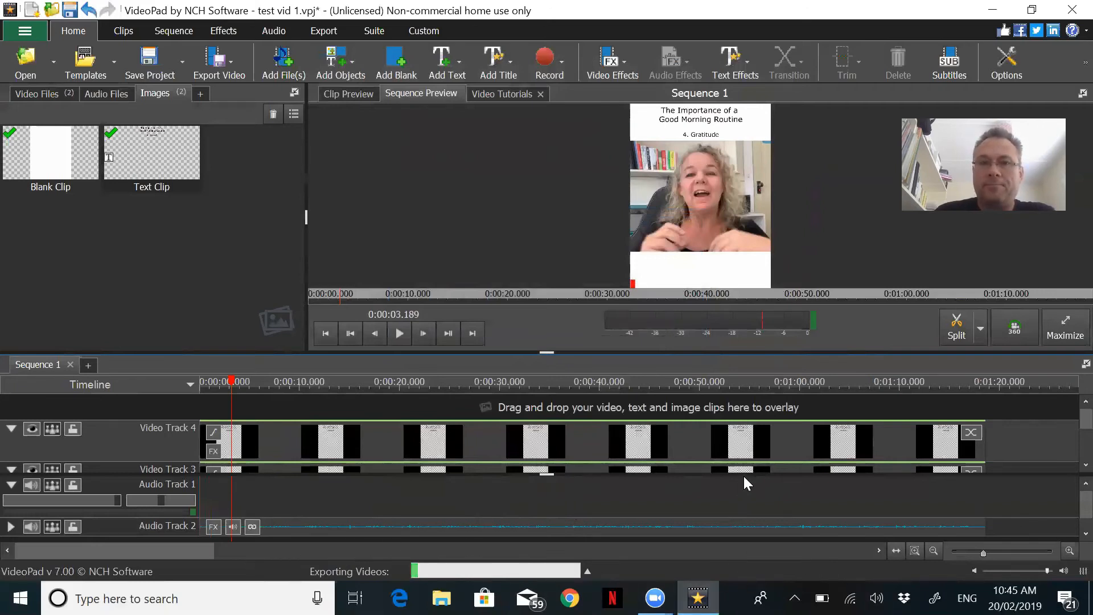
- Cancel the running export of test vid 1 from the export queue and close the queue
{"action": "left_click", "coordinate": [587, 570]}
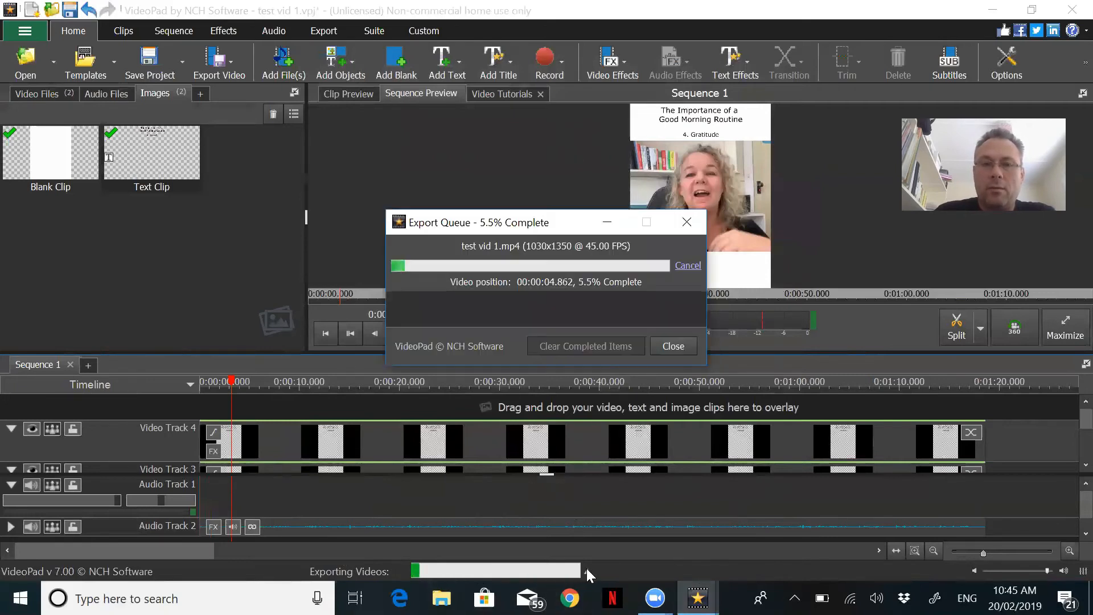
{"action": "left_click", "coordinate": [688, 265]}
{"action": "left_click", "coordinate": [556, 275]}
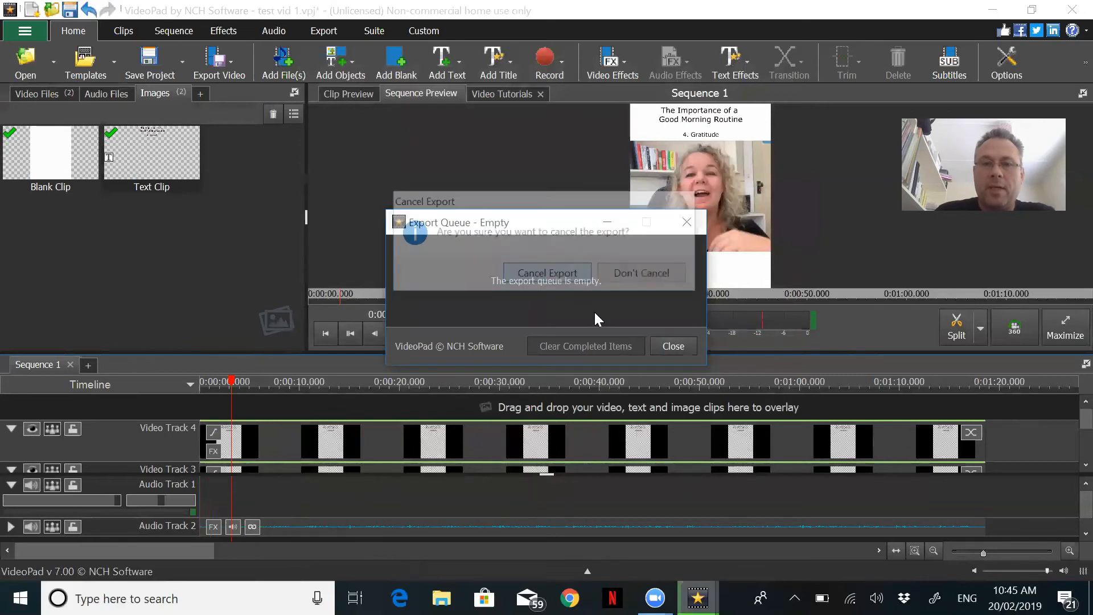
{"action": "left_click", "coordinate": [672, 346]}
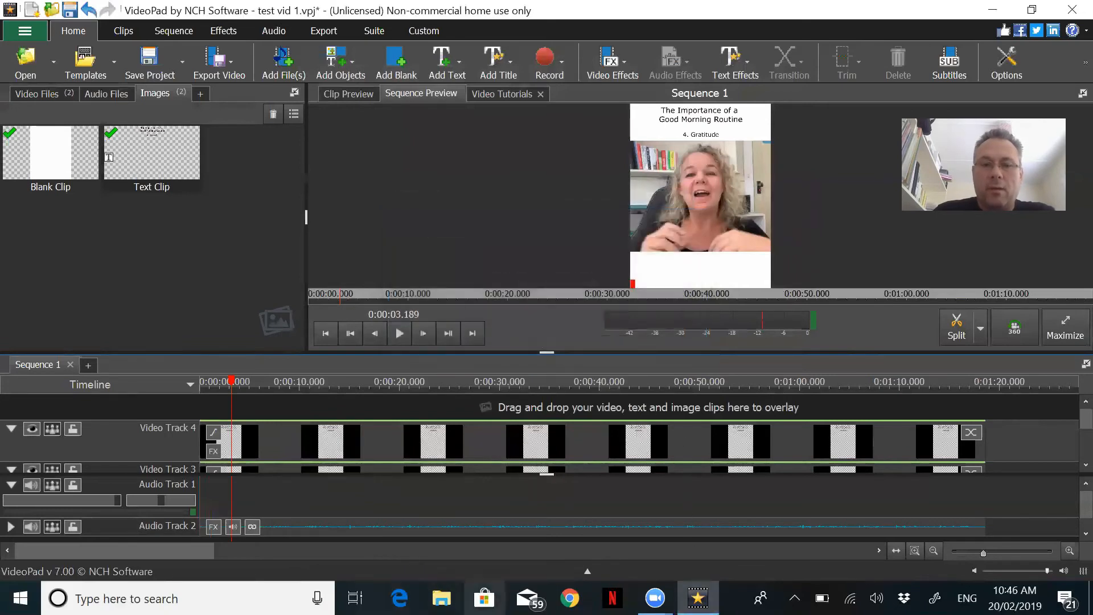
- Switch to Chrome and open the website rev.com
{"action": "left_click", "coordinate": [570, 598]}
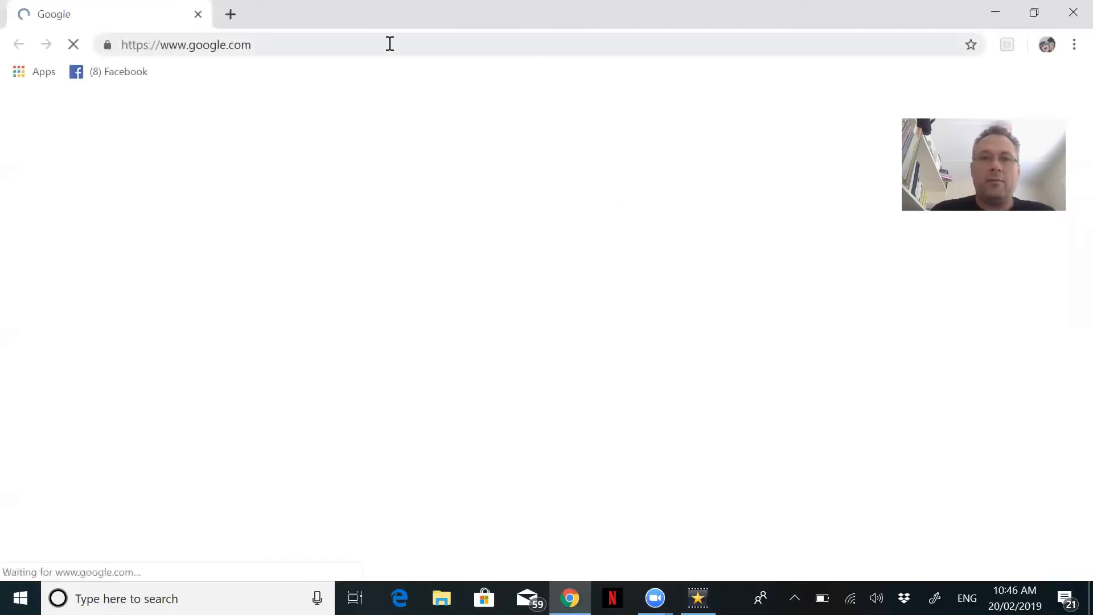
{"action": "left_click", "coordinate": [389, 42]}
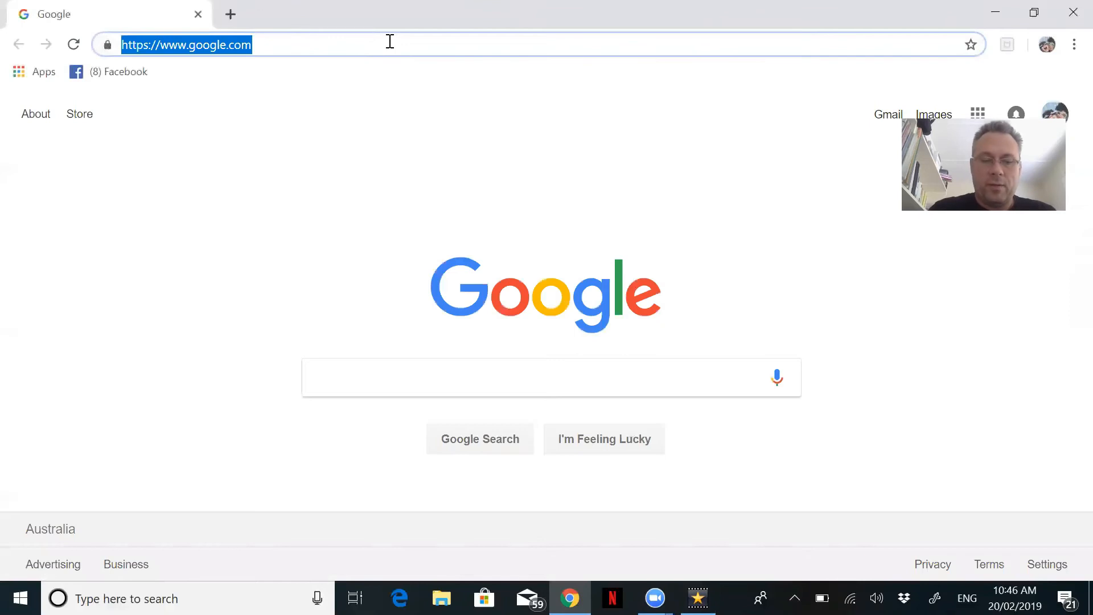
{"action": "type", "text": "rev"}
{"action": "key", "text": "Return"}
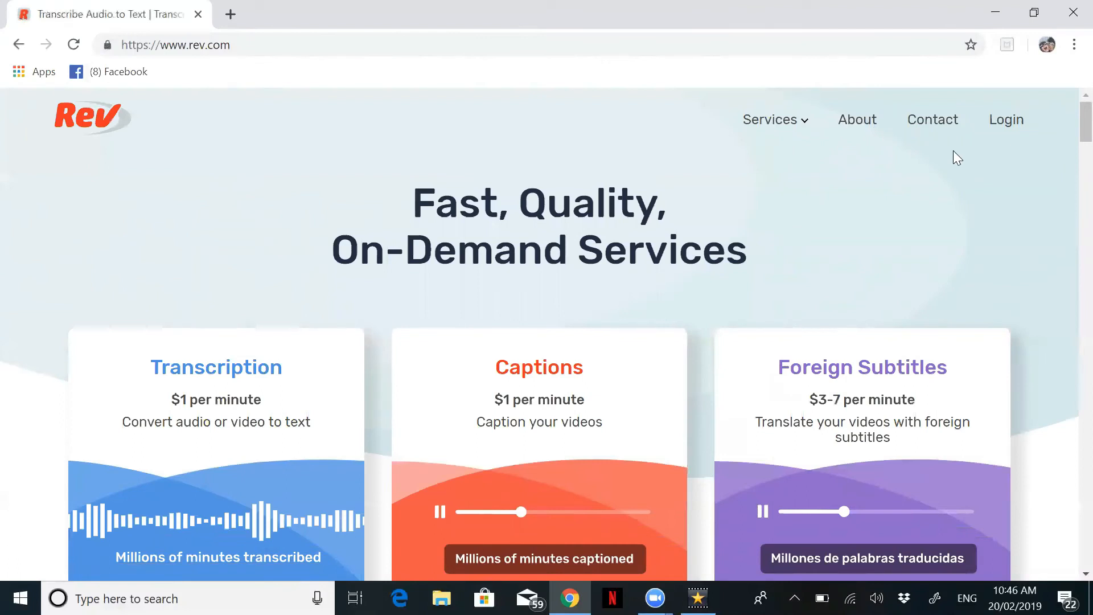
- Log in to the Rev account with the prefilled credentials and look over its uploaded files
{"action": "left_click", "coordinate": [1023, 112]}
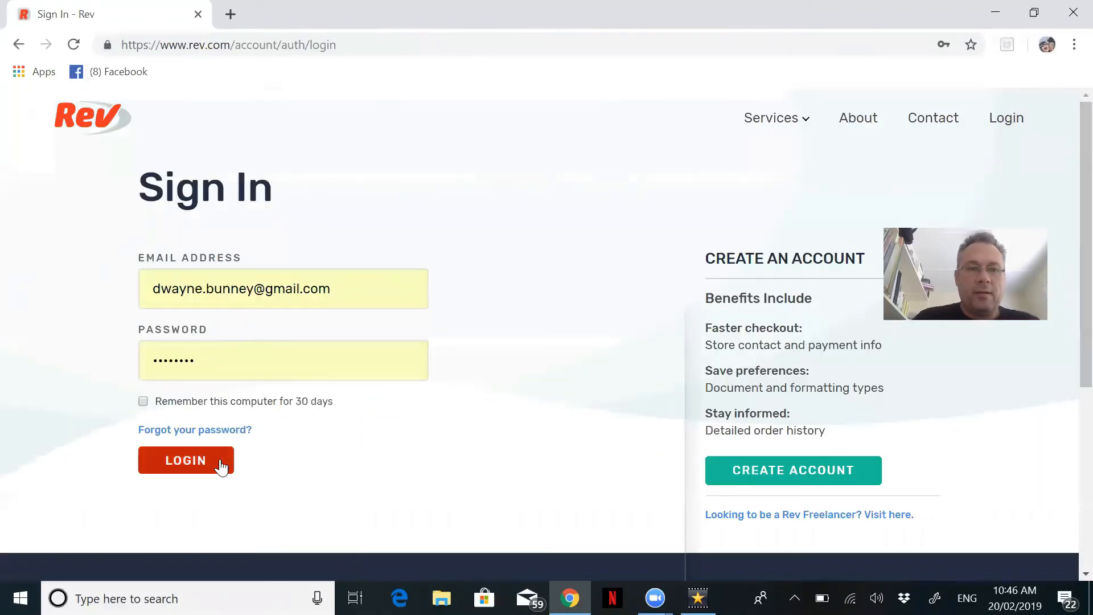
{"action": "left_click", "coordinate": [221, 465]}
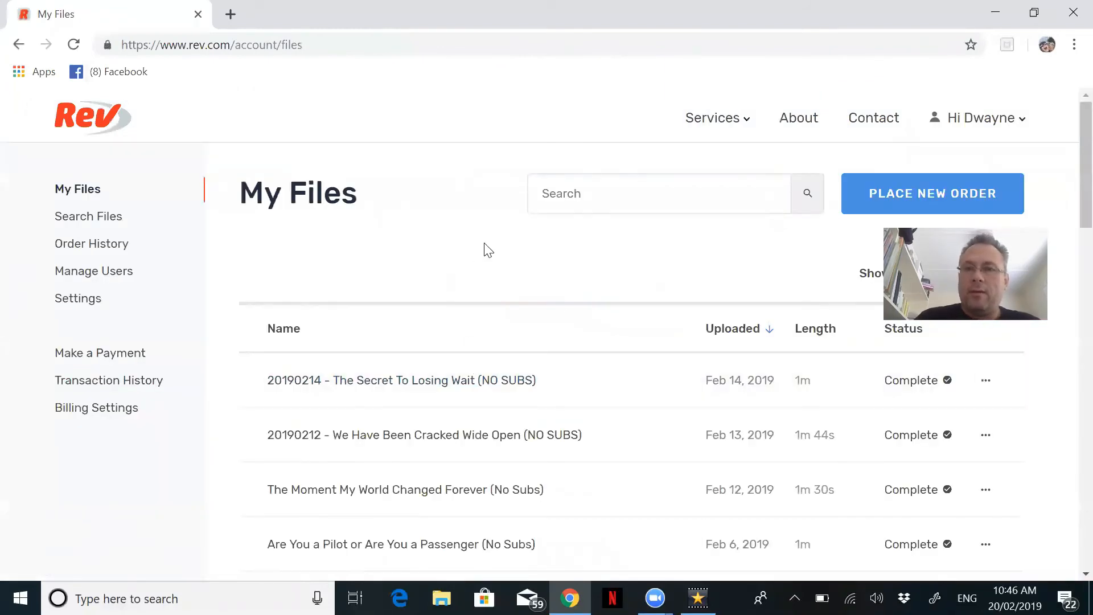
{"action": "scroll", "coordinate": [488, 251], "scroll_direction": "down", "scroll_amount": 1}
{"action": "scroll", "coordinate": [488, 250], "scroll_direction": "up", "scroll_amount": 1}
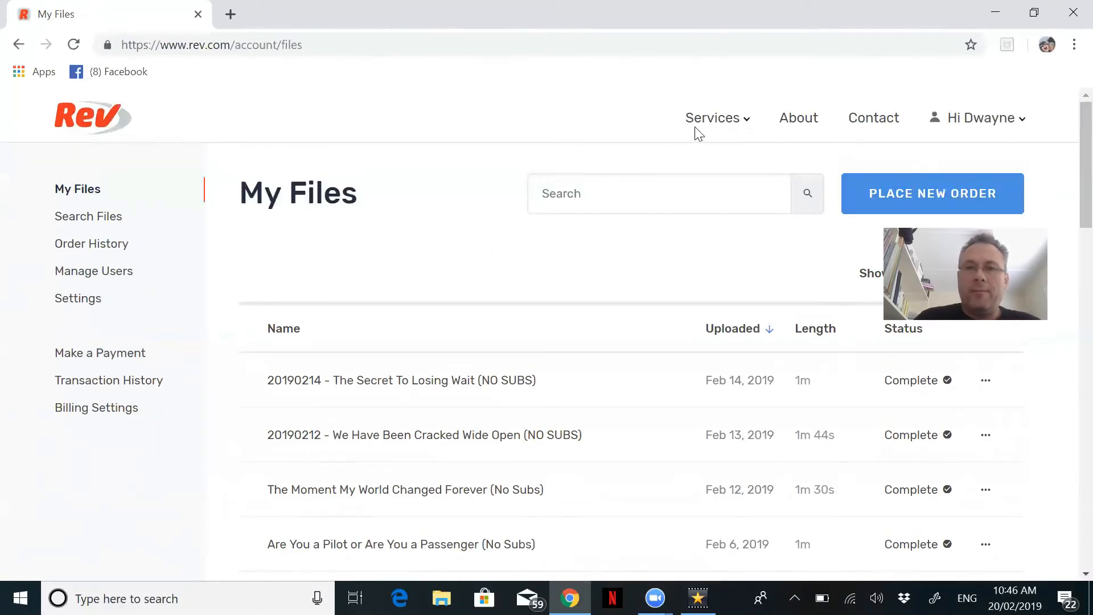
- Choose the English Captions service and start a caption order
{"action": "mouse_move", "coordinate": [703, 127]}
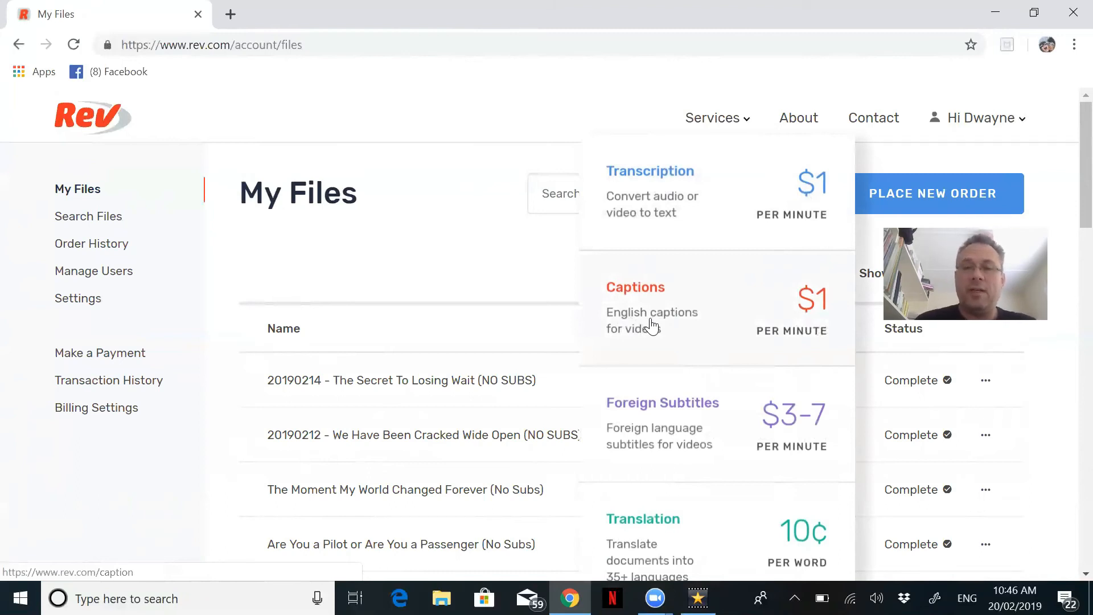
{"action": "left_click", "coordinate": [740, 330]}
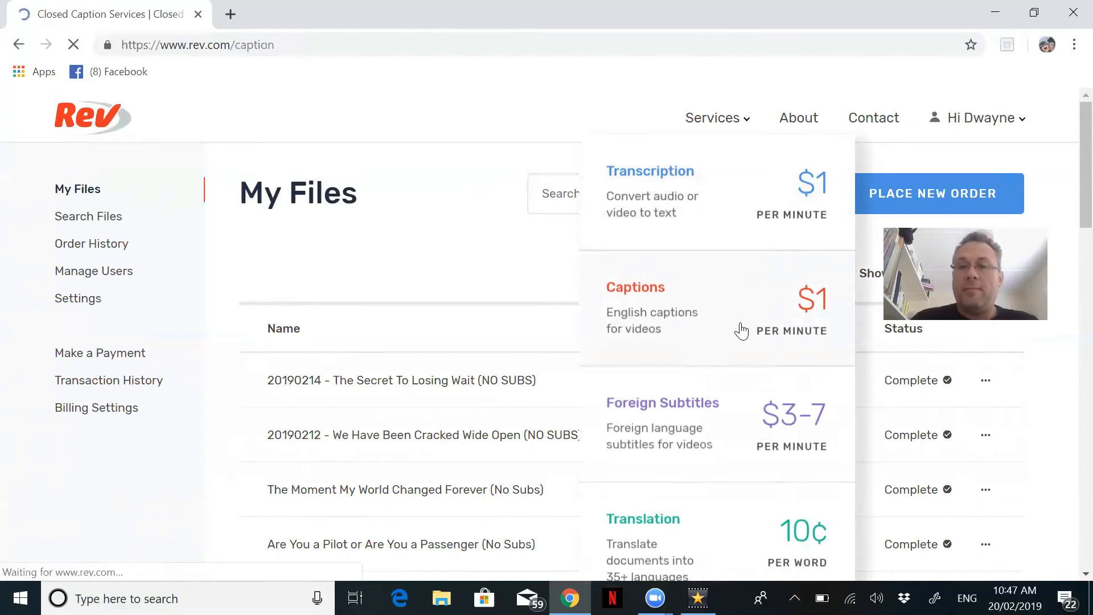
{"action": "scroll", "coordinate": [623, 374], "scroll_direction": "down", "scroll_amount": 2}
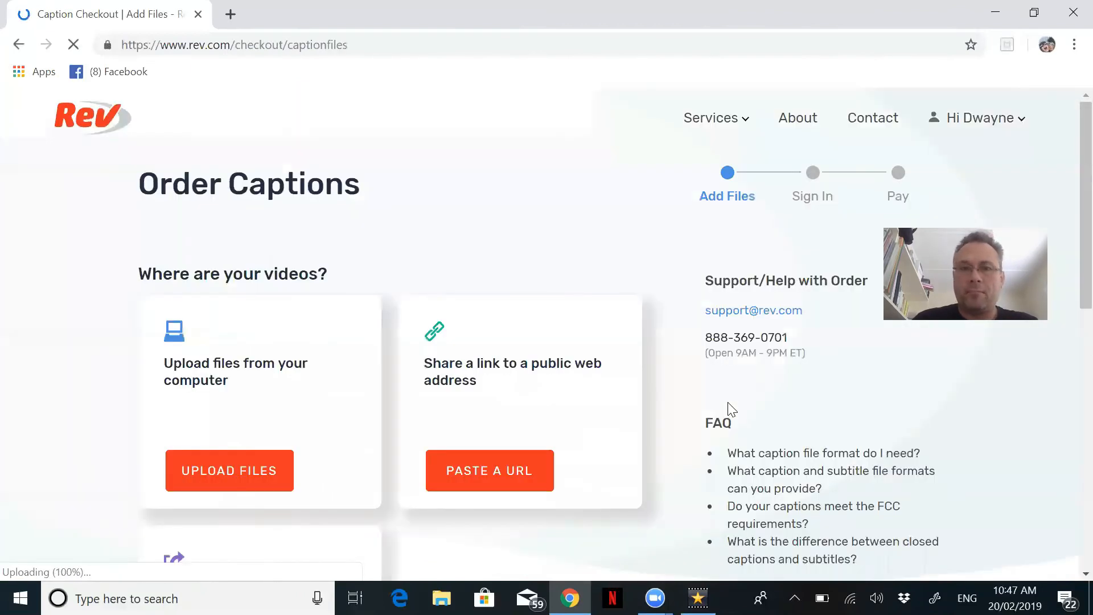
{"action": "scroll", "coordinate": [655, 296], "scroll_direction": "down", "scroll_amount": 3}
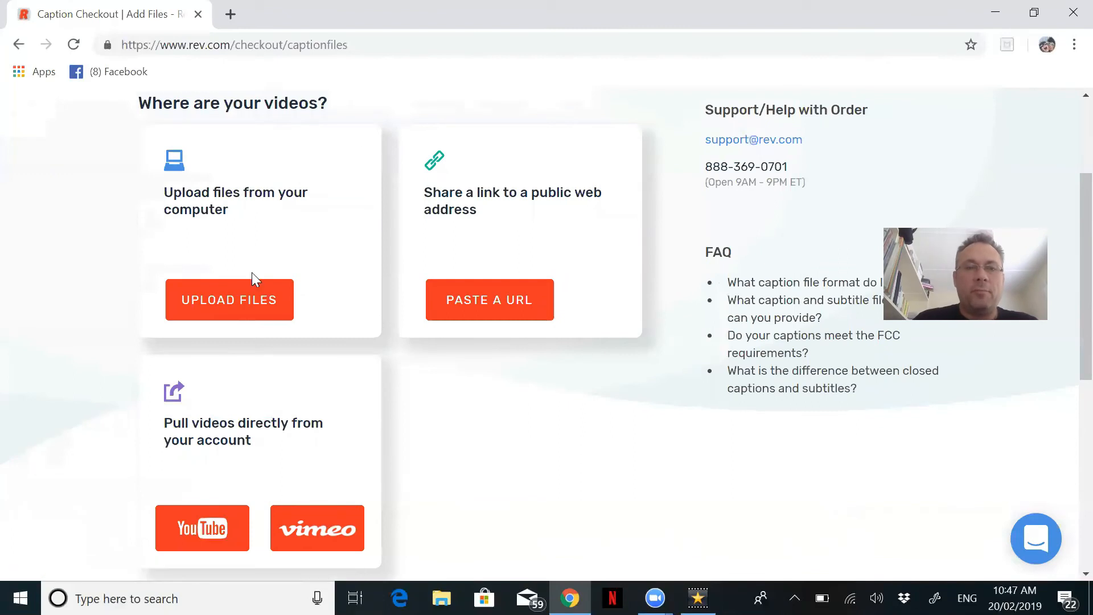
- Upload the video "Morning Routine 4 (No Subs)" from the Dropbox Biz Vids folder to the caption order
{"action": "left_click", "coordinate": [253, 302]}
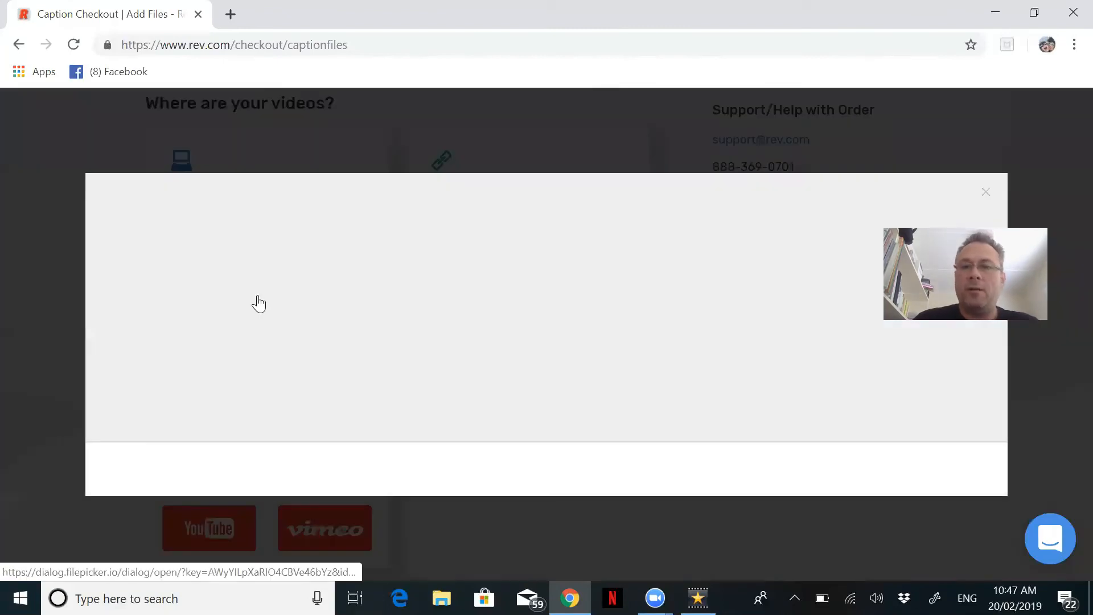
{"action": "left_click", "coordinate": [651, 375]}
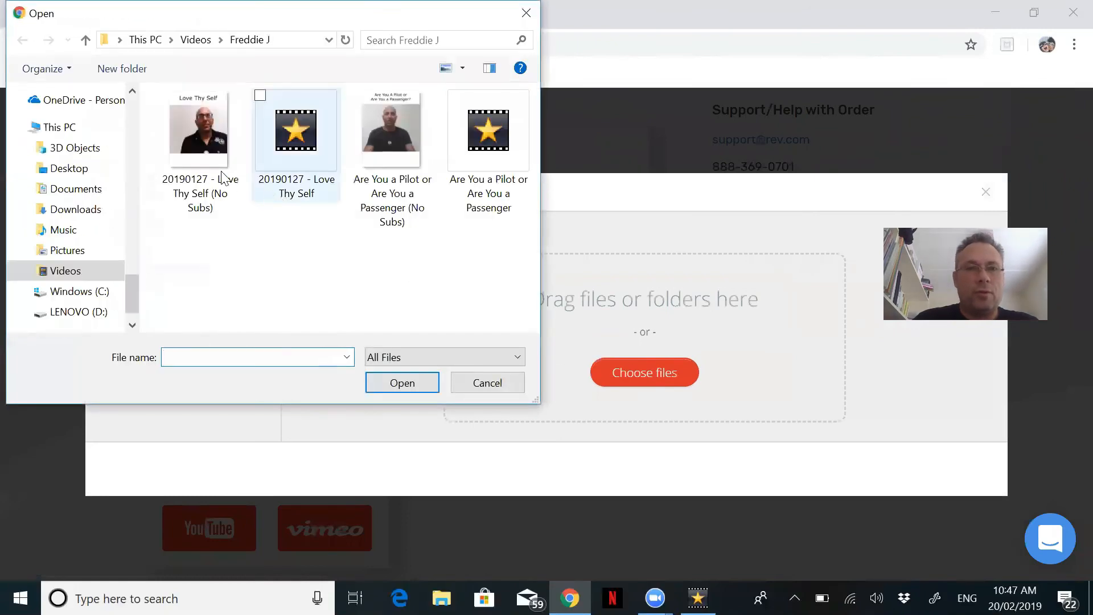
{"action": "left_click", "coordinate": [79, 189]}
{"action": "scroll", "coordinate": [136, 171], "scroll_direction": "up", "scroll_amount": 7}
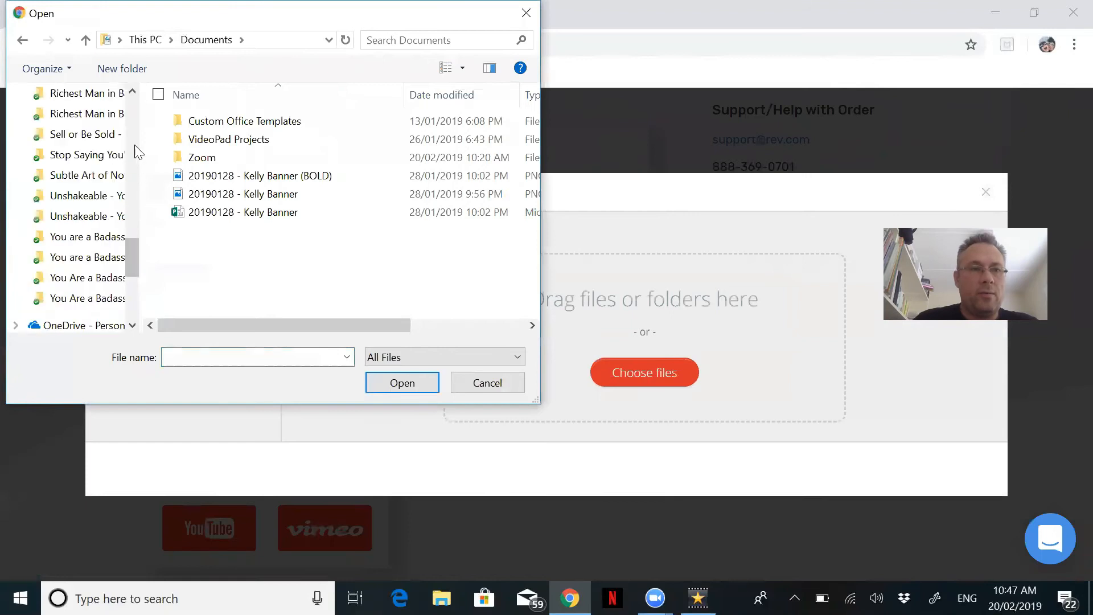
{"action": "left_click_drag", "start_coordinate": [124, 217], "coordinate": [137, 188]}
{"action": "left_click", "coordinate": [67, 113]}
{"action": "scroll", "coordinate": [397, 164], "scroll_direction": "down", "scroll_amount": 1}
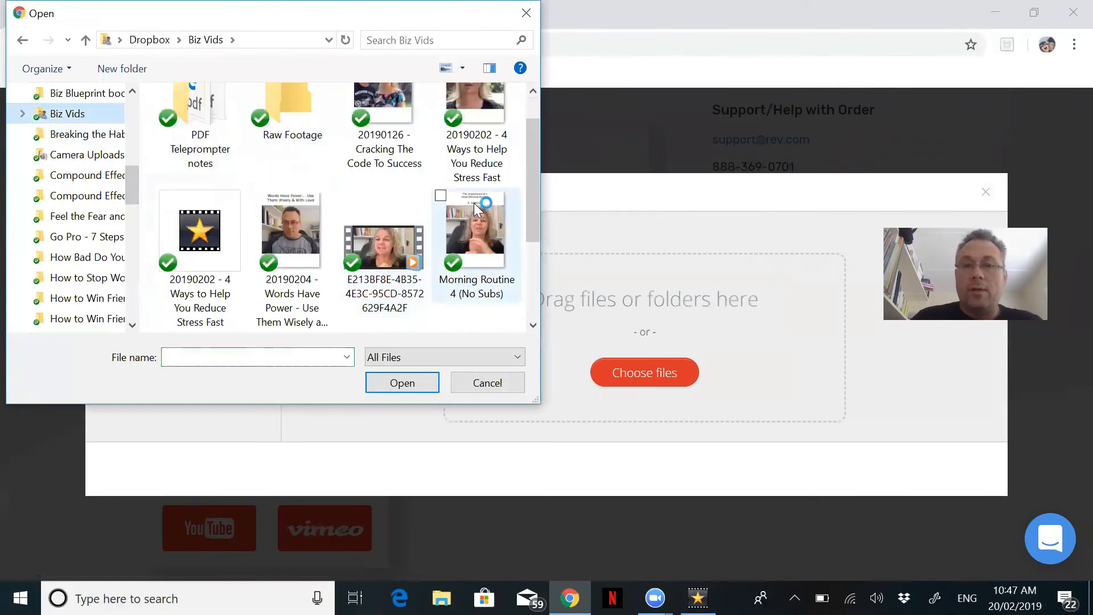
{"action": "left_click", "coordinate": [487, 254]}
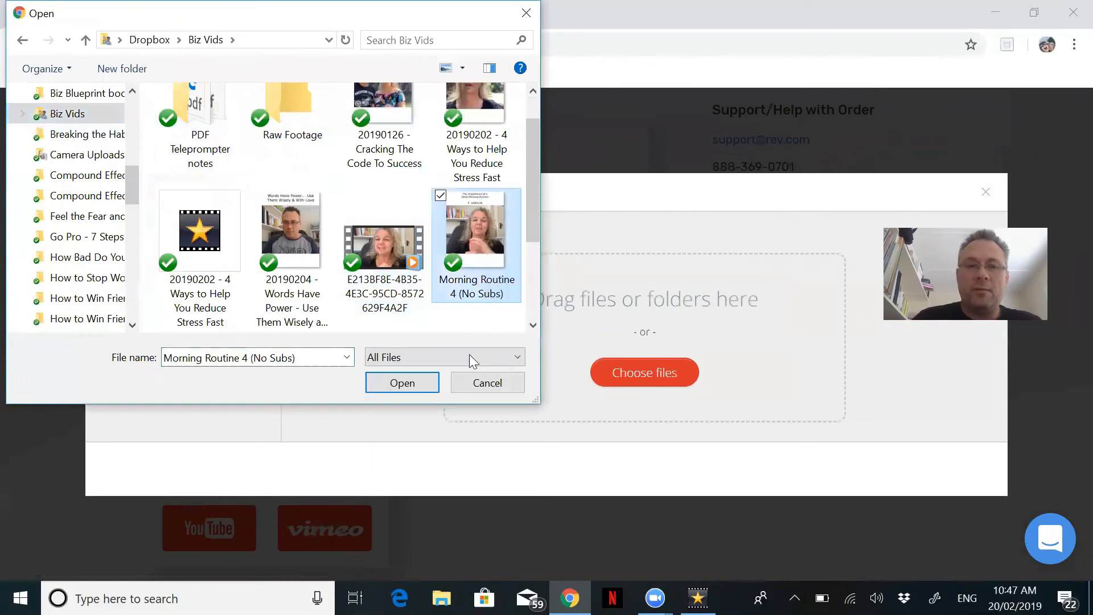
{"action": "left_click", "coordinate": [414, 383]}
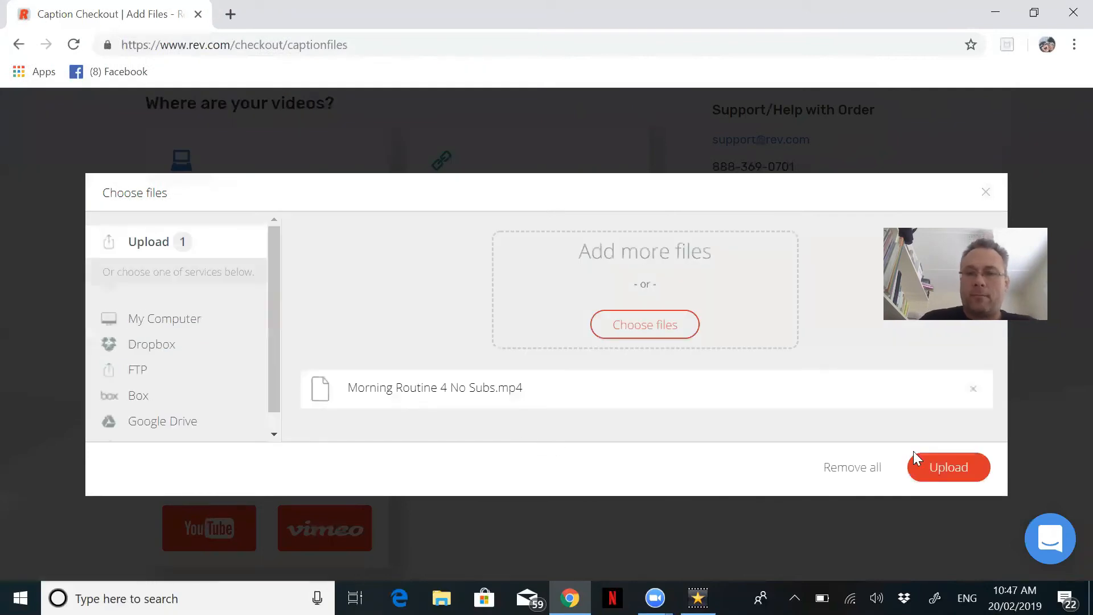
{"action": "left_click", "coordinate": [955, 472]}
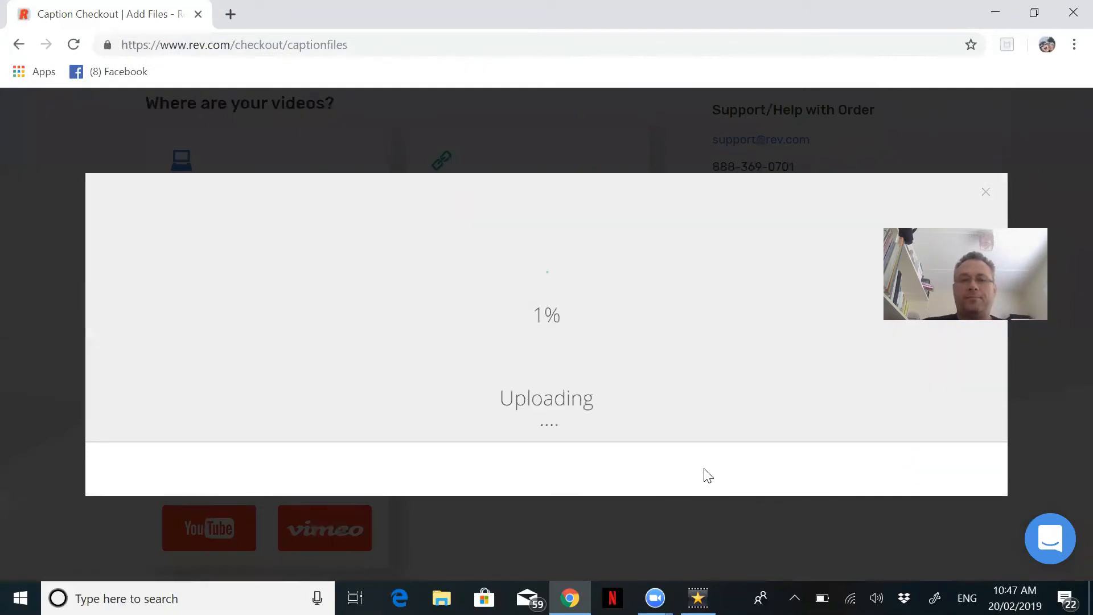
- Leave the caption order for the account's My Files list and find the earlier "Morning Routine 4 (No Subs)" entry
{"action": "mouse_move", "coordinate": [655, 598]}
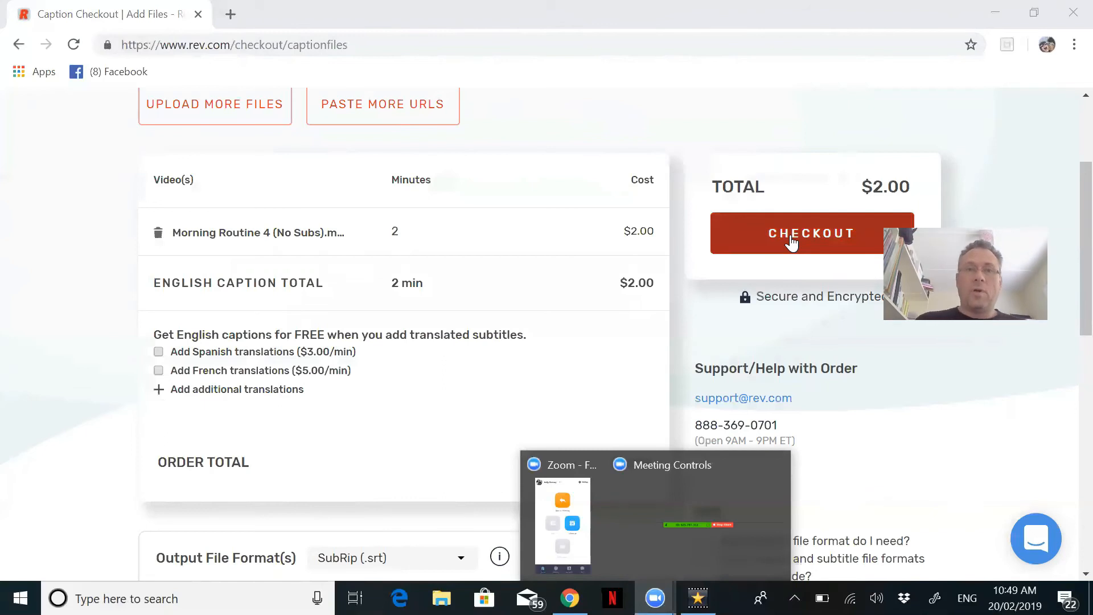
{"action": "scroll", "coordinate": [792, 242], "scroll_direction": "up", "scroll_amount": 3}
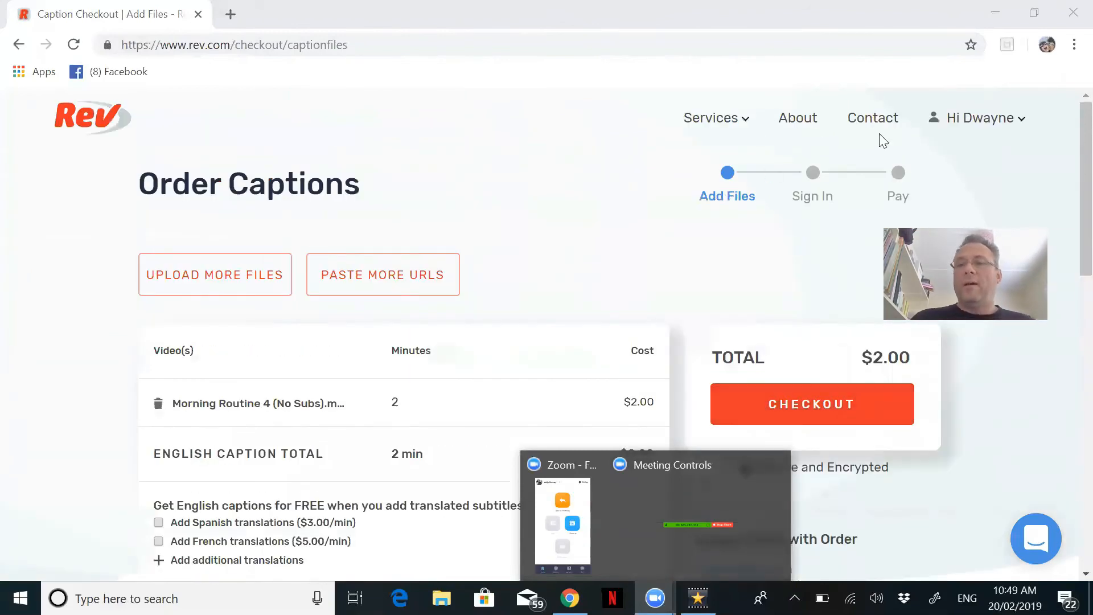
{"action": "left_click", "coordinate": [1003, 121]}
{"action": "left_click", "coordinate": [962, 163]}
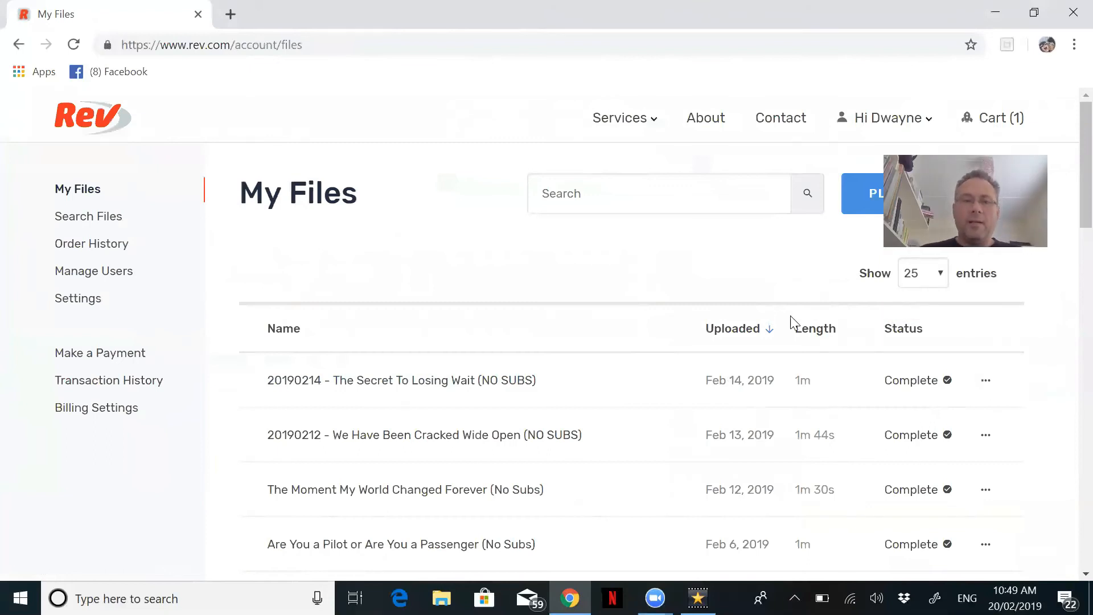
{"action": "scroll", "coordinate": [755, 322], "scroll_direction": "down", "scroll_amount": 1}
{"action": "scroll", "coordinate": [504, 349], "scroll_direction": "down", "scroll_amount": 3}
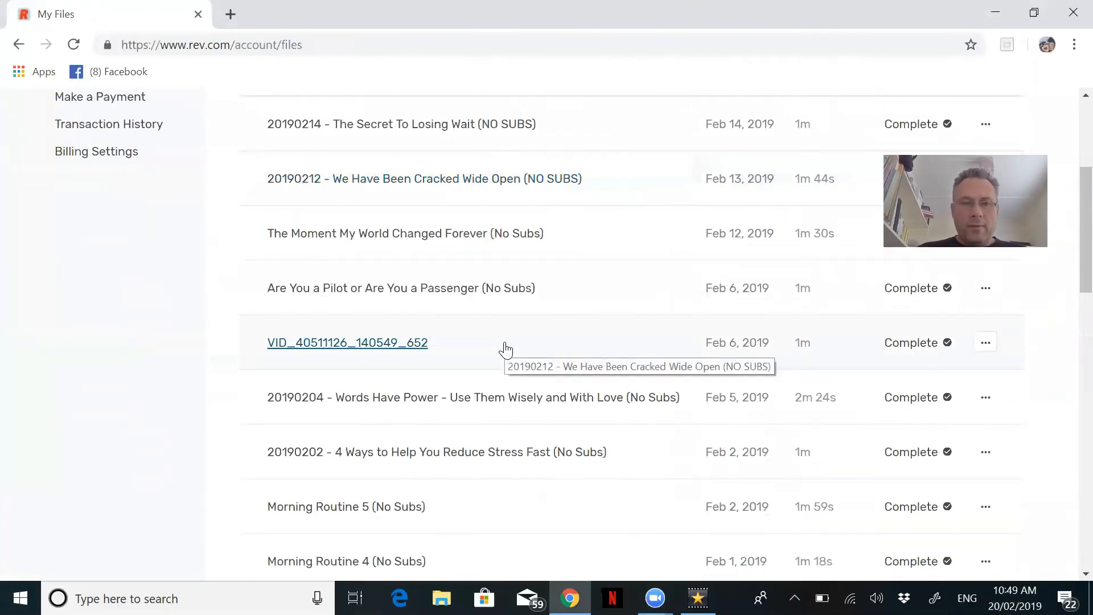
{"action": "scroll", "coordinate": [507, 350], "scroll_direction": "down", "scroll_amount": 3}
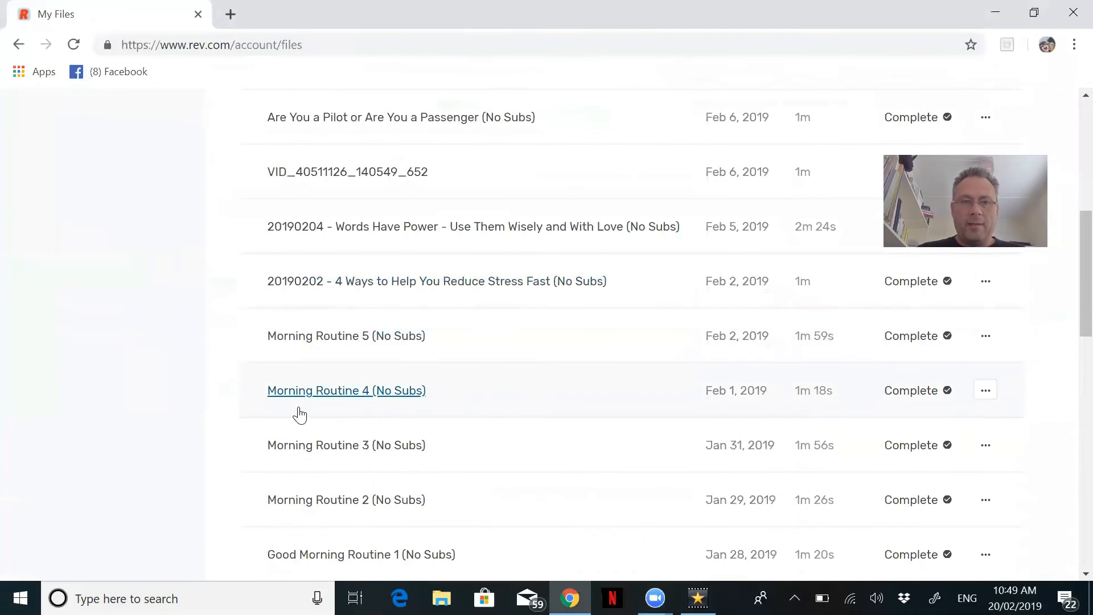
{"action": "scroll", "coordinate": [443, 394], "scroll_direction": "down", "scroll_amount": 1}
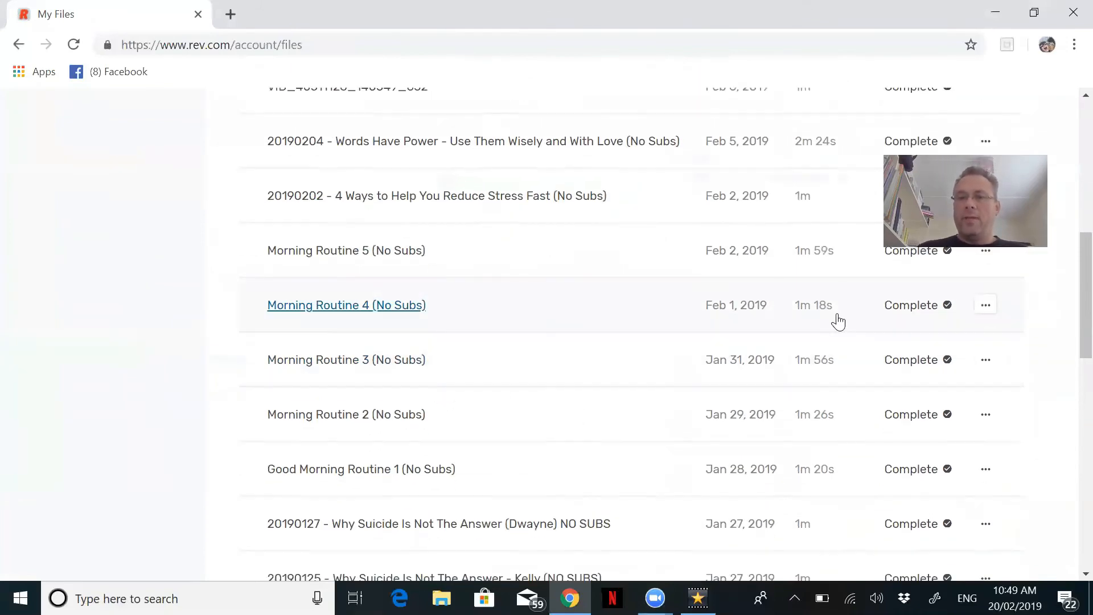
- Request a download of the captions for "Morning Routine 4 (No Subs)" in SubRip (.srt) format
{"action": "scroll", "coordinate": [838, 322], "scroll_direction": "up", "scroll_amount": 2}
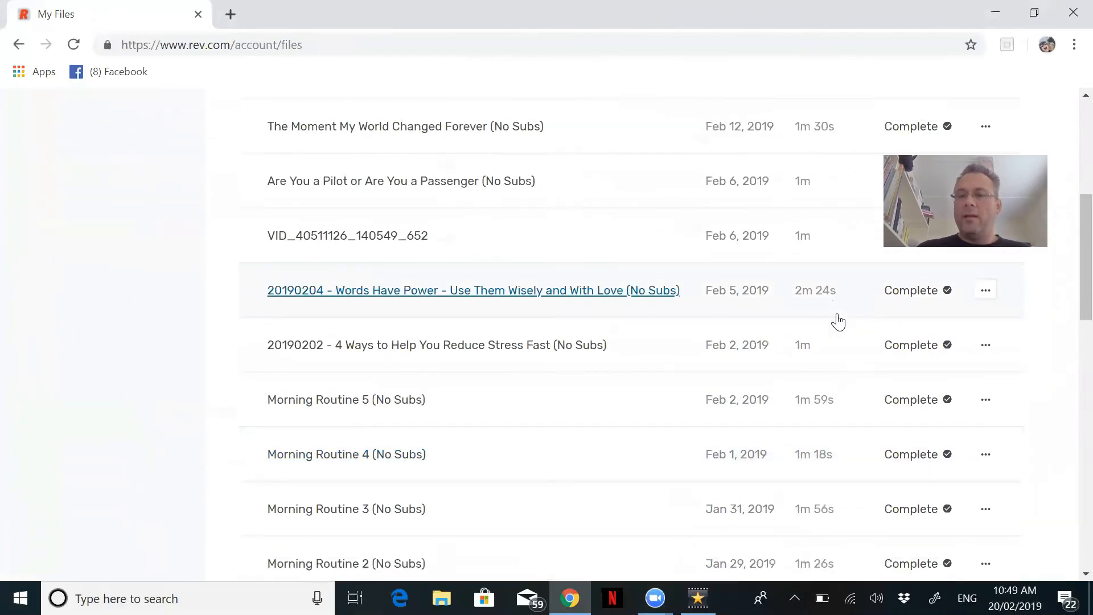
{"action": "scroll", "coordinate": [840, 387], "scroll_direction": "down", "scroll_amount": 1}
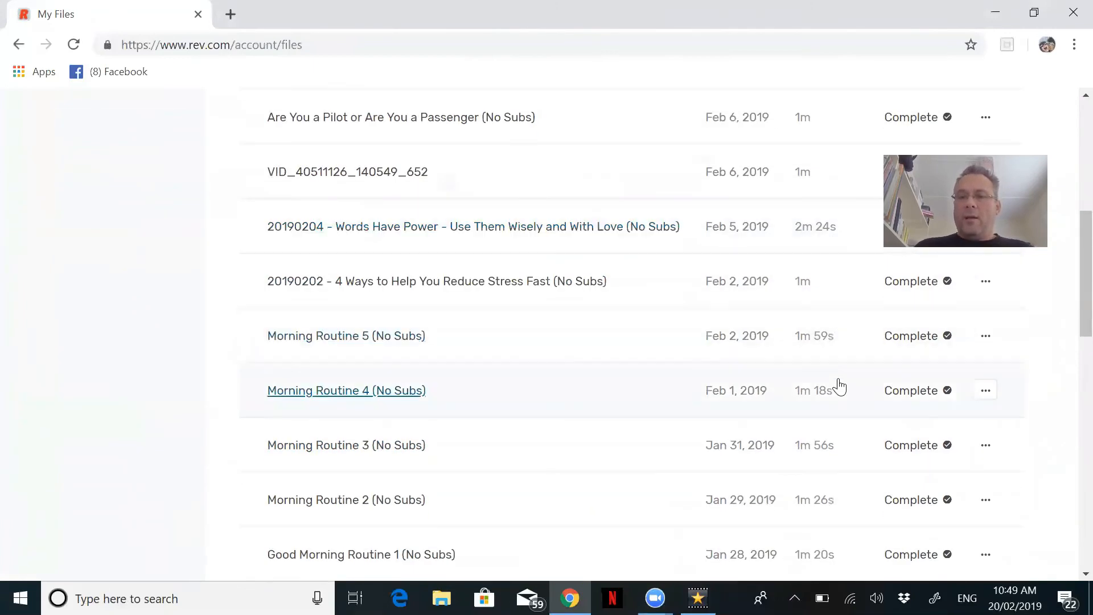
{"action": "left_click", "coordinate": [986, 392]}
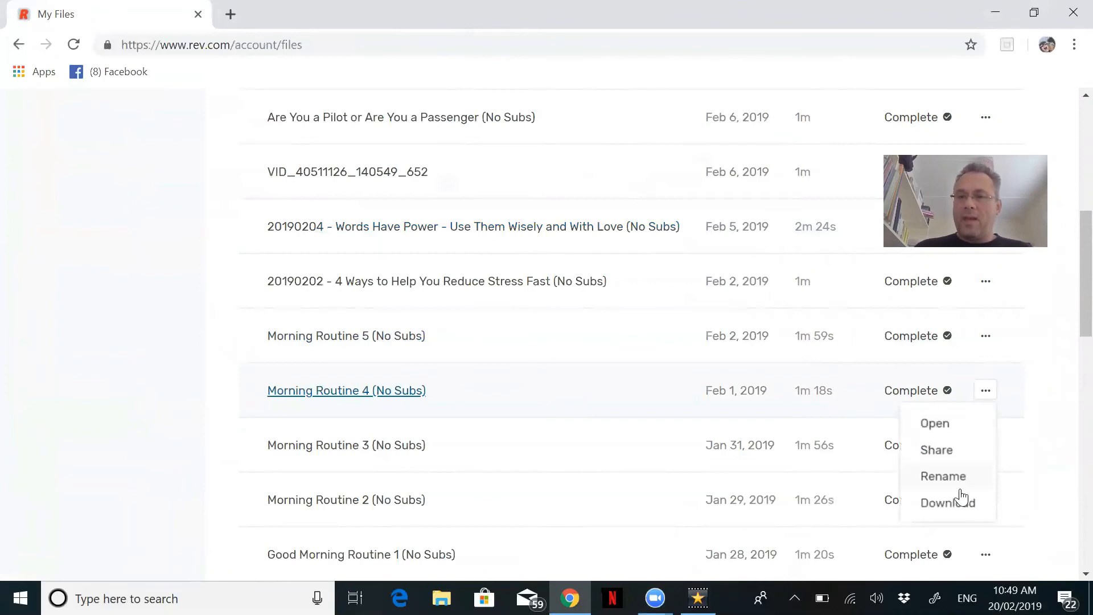
{"action": "left_click", "coordinate": [948, 503]}
{"action": "scroll", "coordinate": [572, 334], "scroll_direction": "down", "scroll_amount": 1}
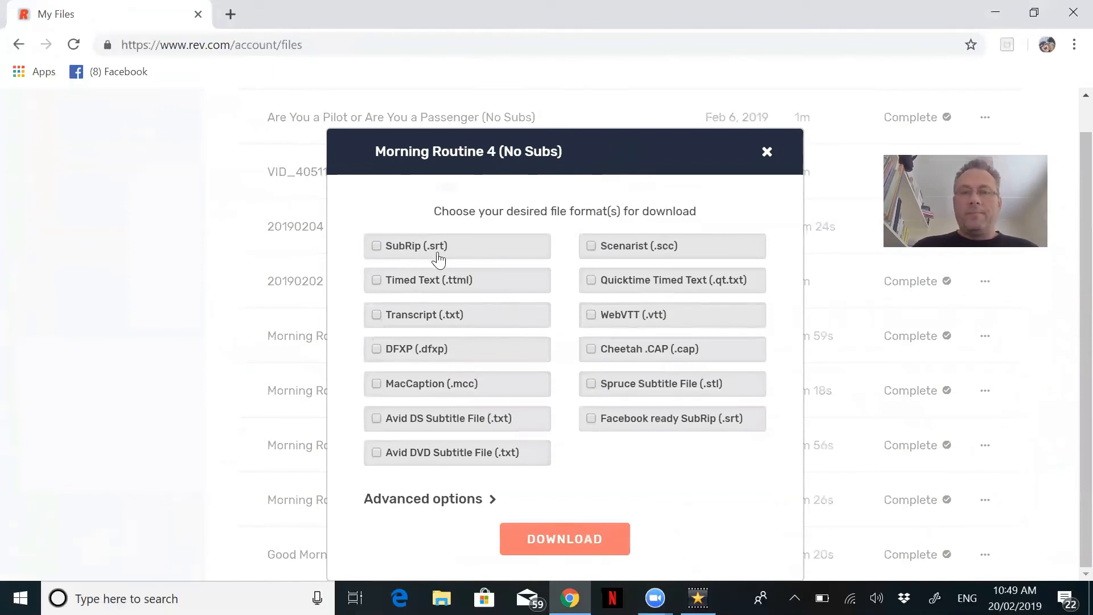
{"action": "left_click", "coordinate": [379, 250]}
{"action": "left_click", "coordinate": [569, 526]}
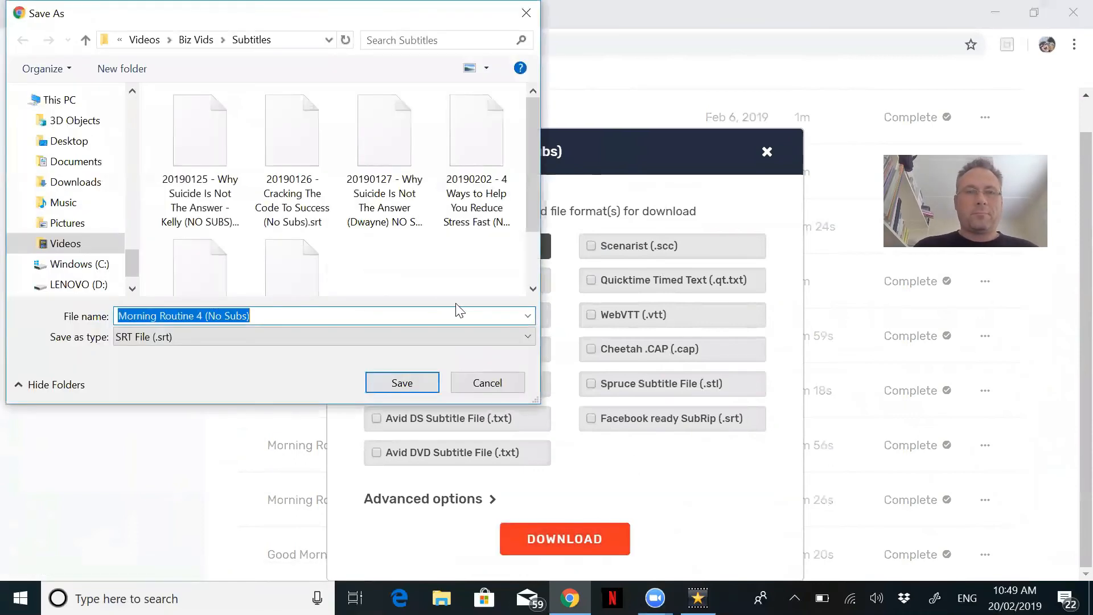
- Save the caption file as "Morning Routine 4 (No Subs)" in the Dropbox Biz Vids folder and close the format selection
{"action": "scroll", "coordinate": [131, 137], "scroll_direction": "up", "scroll_amount": 5}
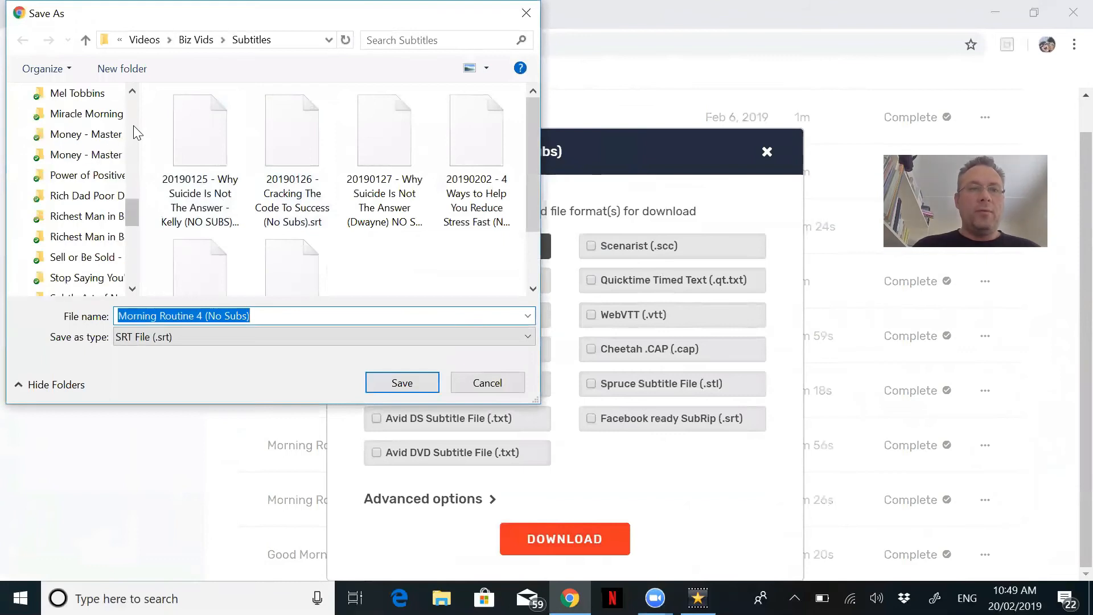
{"action": "scroll", "coordinate": [136, 132], "scroll_direction": "up", "scroll_amount": 12}
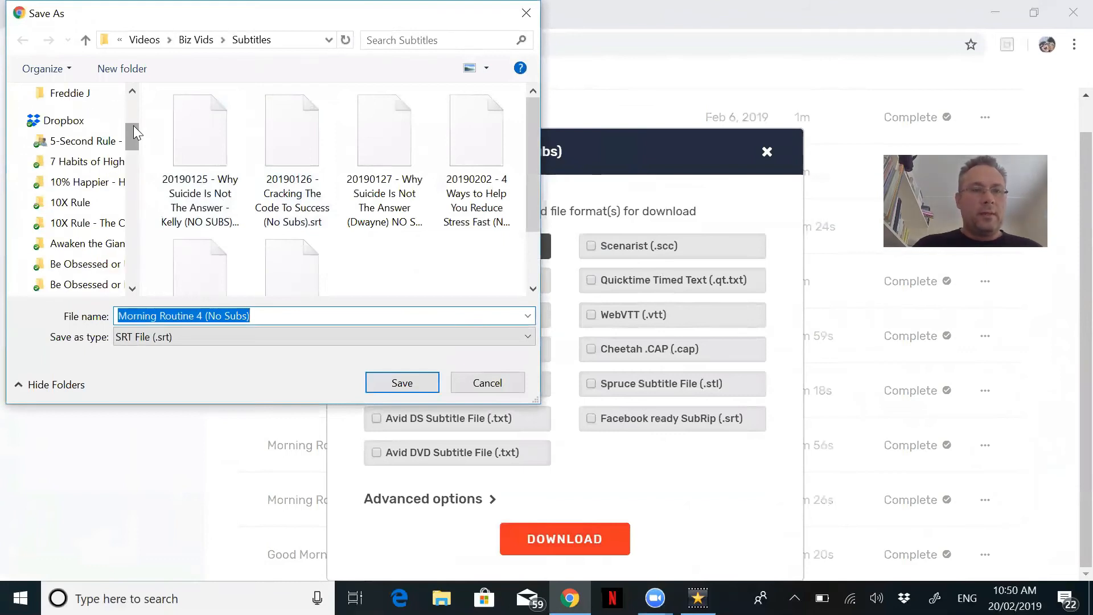
{"action": "left_click_drag", "start_coordinate": [134, 125], "coordinate": [134, 141]}
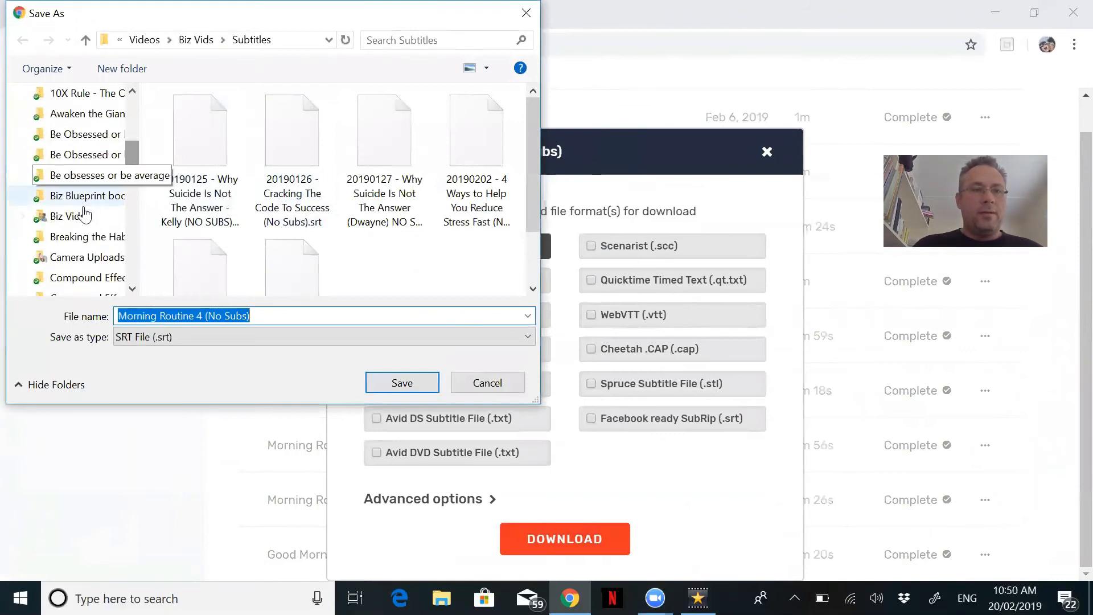
{"action": "left_click", "coordinate": [66, 217]}
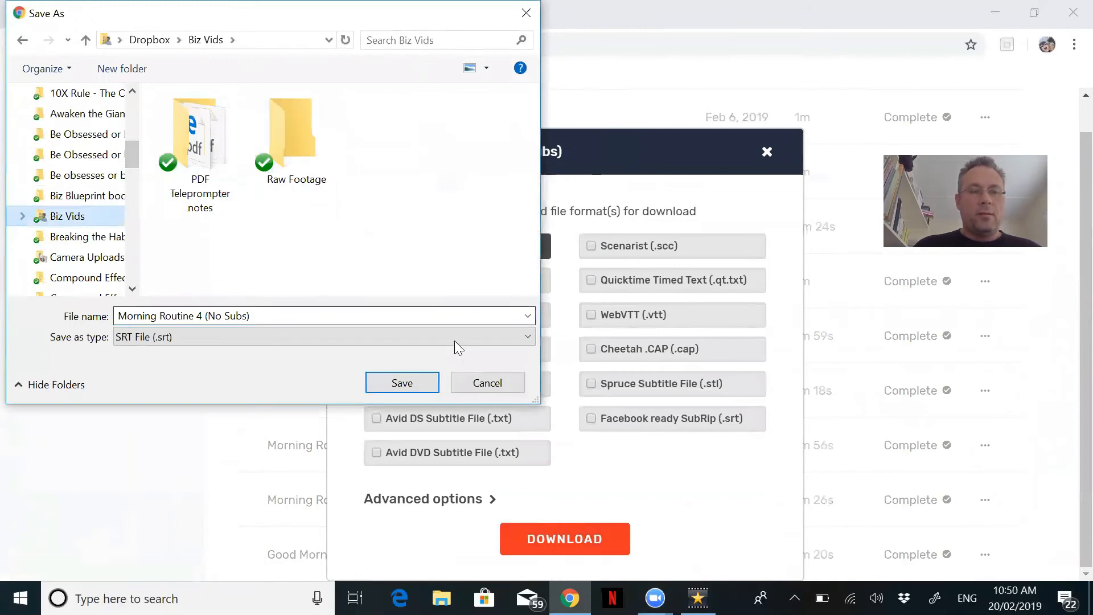
{"action": "left_click", "coordinate": [425, 381]}
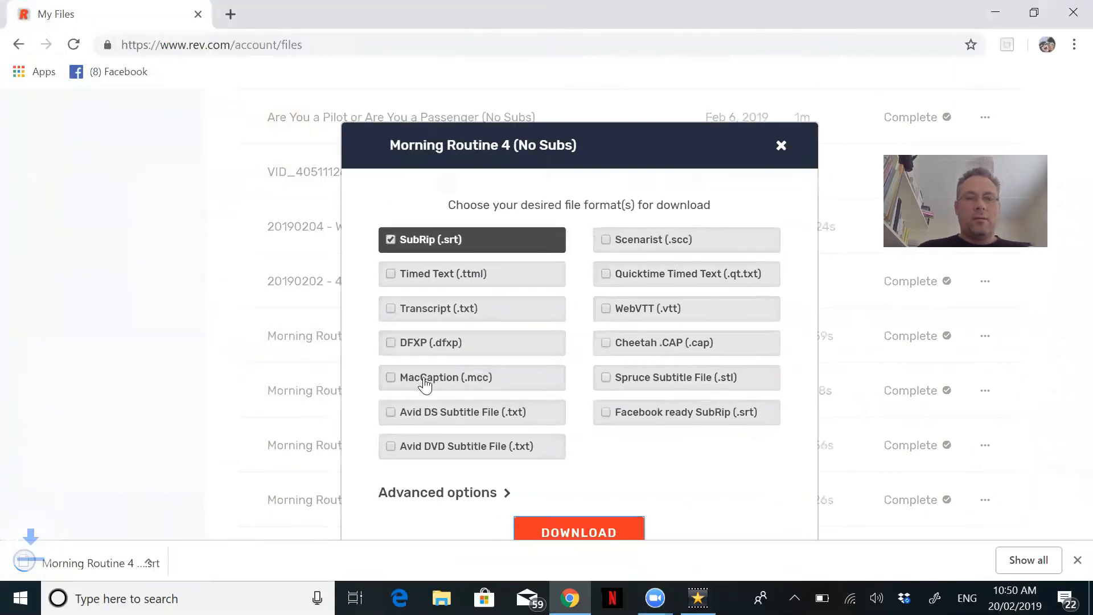
{"action": "left_click", "coordinate": [1076, 561]}
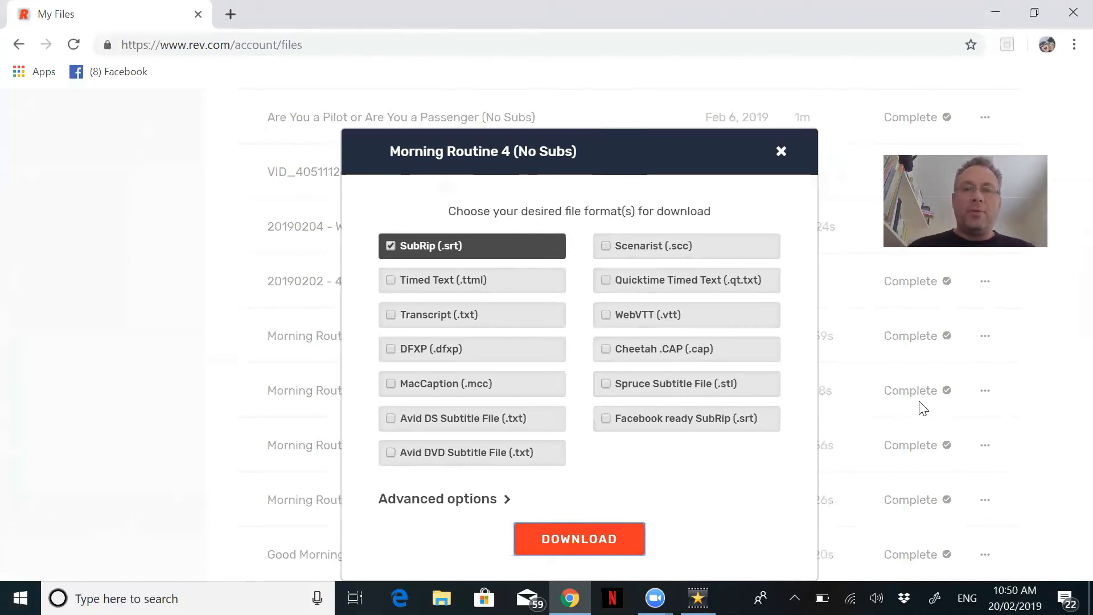
{"action": "left_click", "coordinate": [783, 154]}
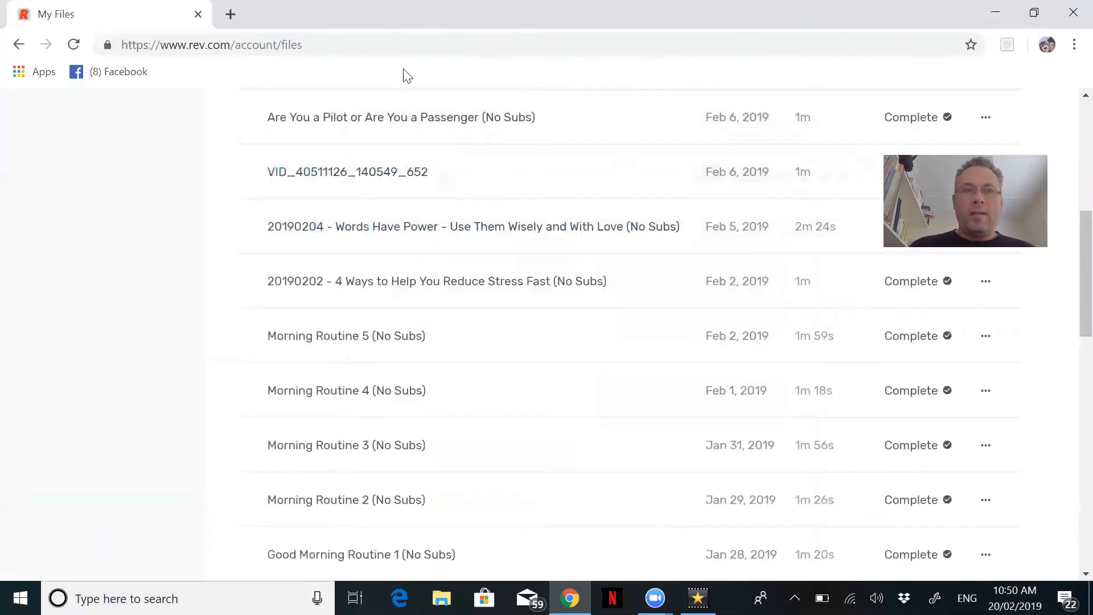
- Switch to the VideoPad project and return the playhead to the start of Sequence 1
{"action": "scroll", "coordinate": [446, 139], "scroll_direction": "up", "scroll_amount": 6}
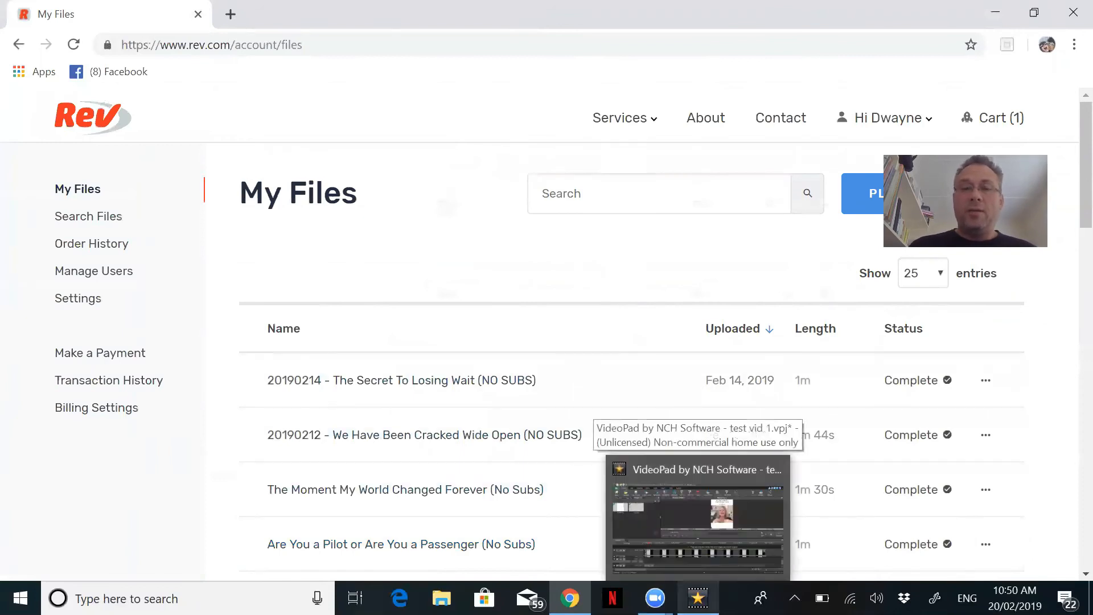
{"action": "left_click", "coordinate": [701, 501]}
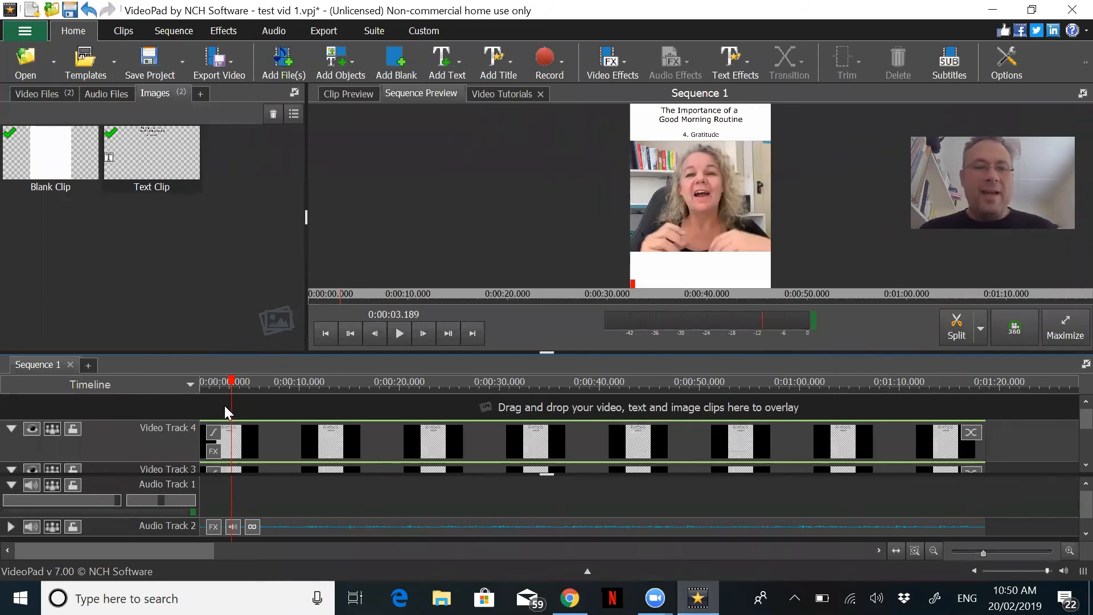
{"action": "left_click_drag", "start_coordinate": [233, 388], "coordinate": [200, 387]}
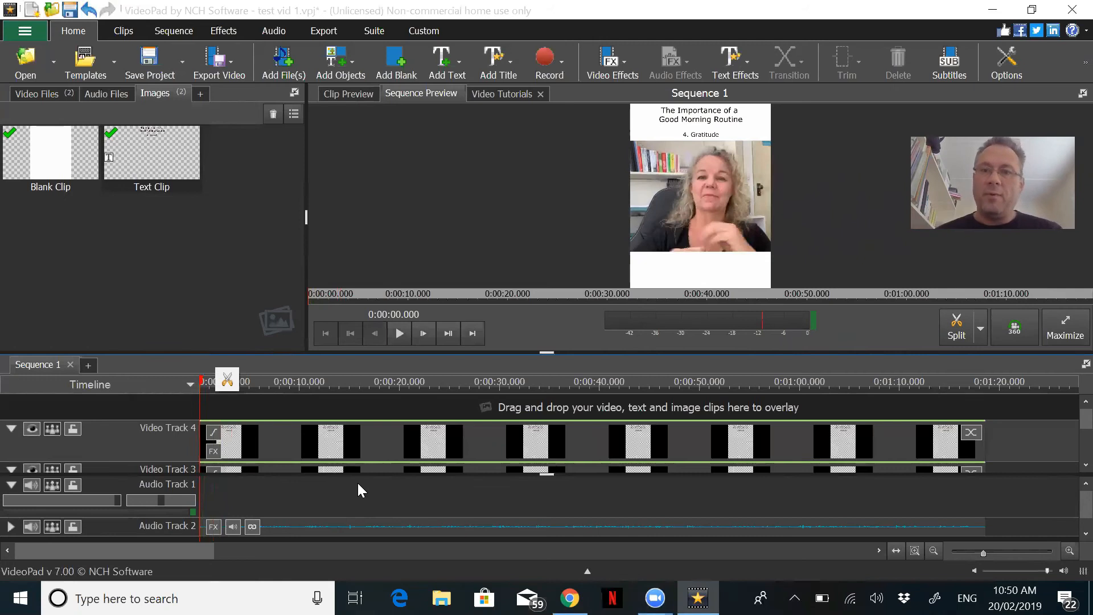
{"action": "scroll", "coordinate": [325, 460], "scroll_direction": "up", "scroll_amount": 1}
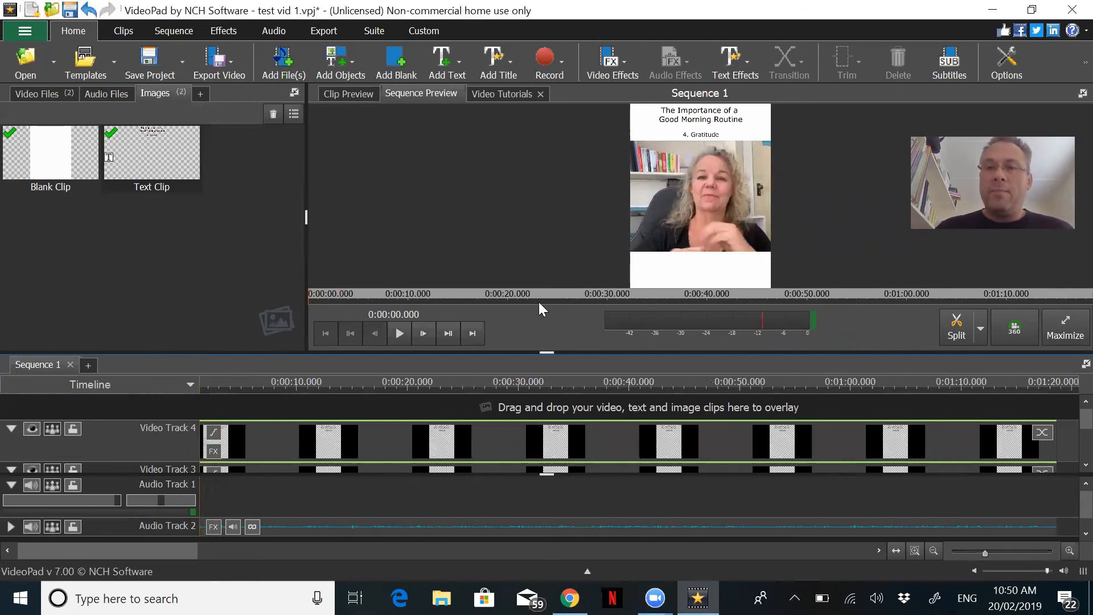
- Load "Morning Routine 4 (No Subs).srt" from the Dropbox Biz Vids folder as the subtitles of Sequence 1
{"action": "left_click", "coordinate": [948, 73]}
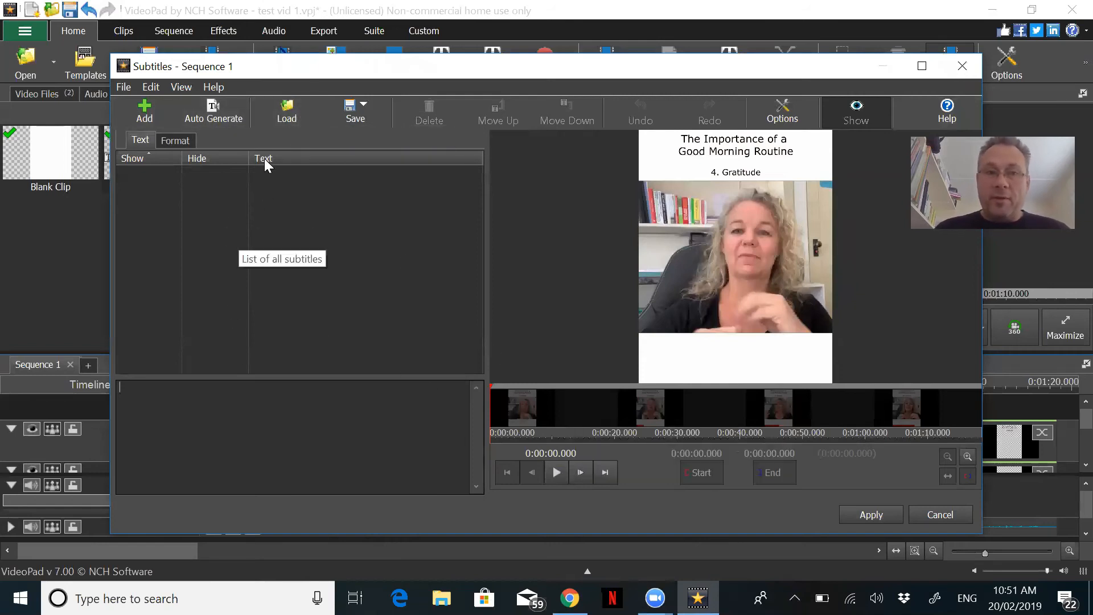
{"action": "left_click", "coordinate": [274, 124]}
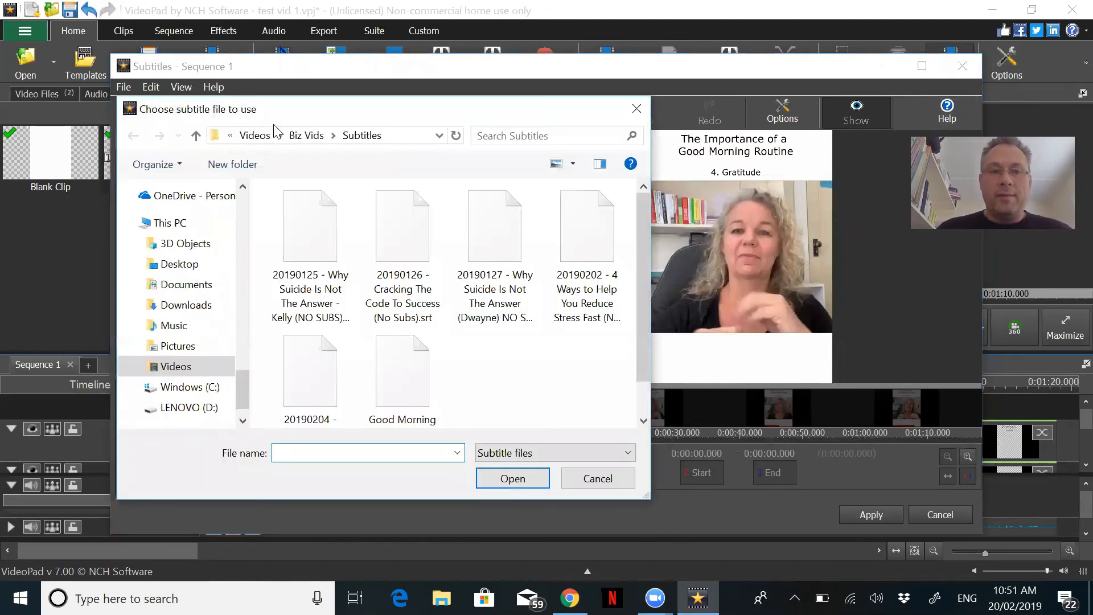
{"action": "scroll", "coordinate": [245, 250], "scroll_direction": "up", "scroll_amount": 10}
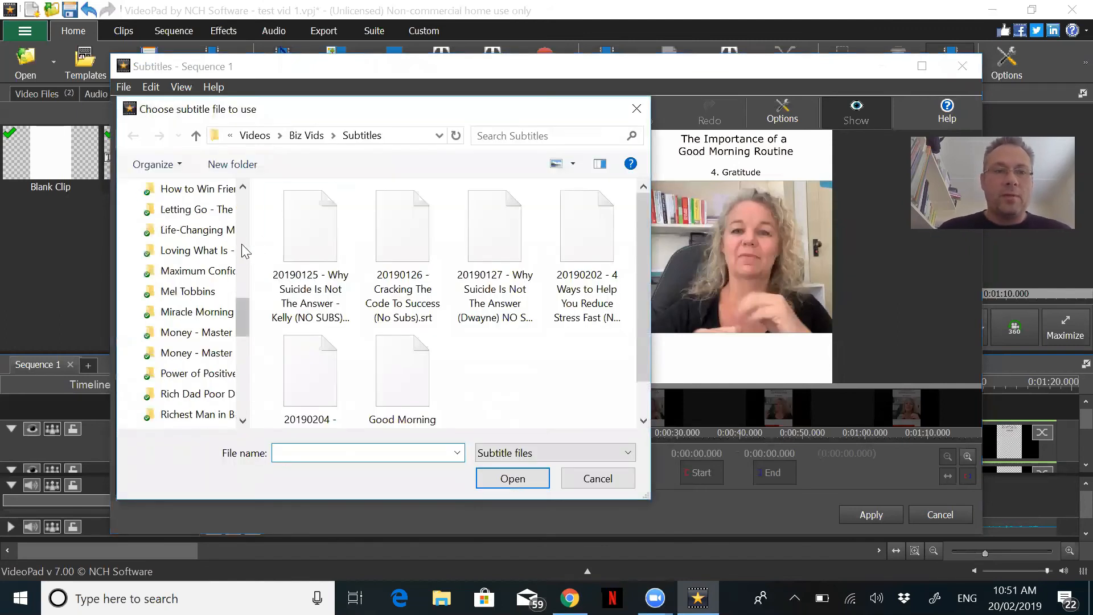
{"action": "left_click", "coordinate": [171, 209]}
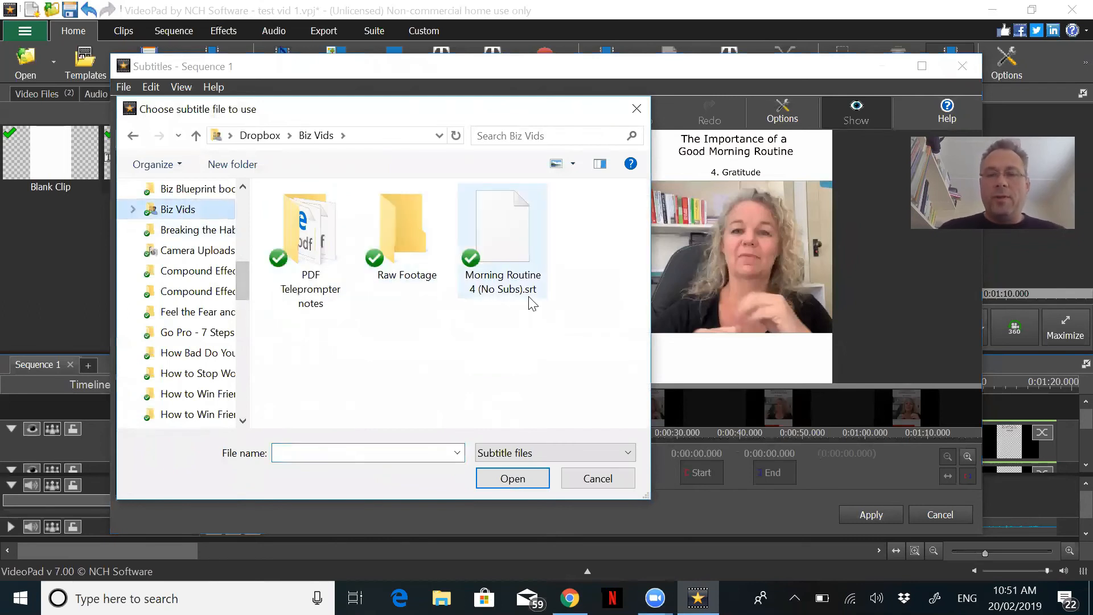
{"action": "left_click", "coordinate": [510, 256]}
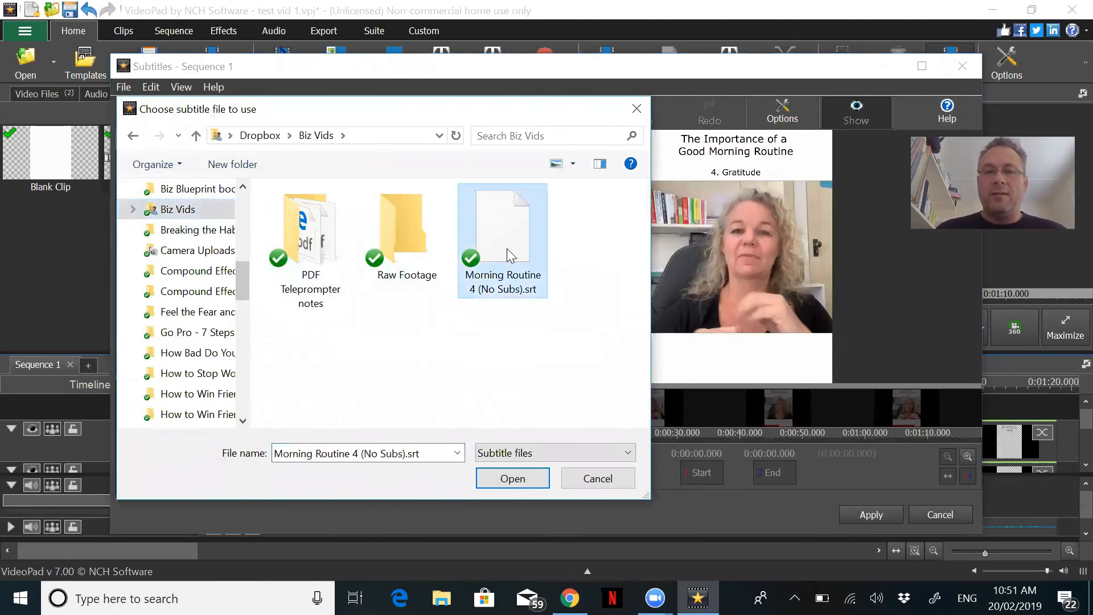
{"action": "left_click", "coordinate": [515, 477]}
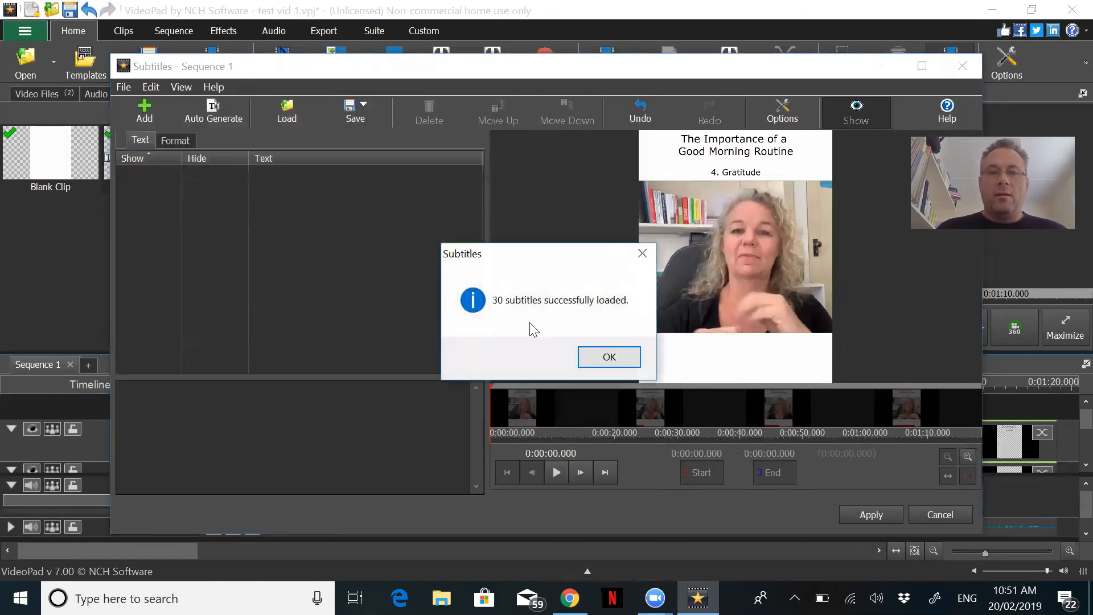
{"action": "left_click", "coordinate": [637, 358]}
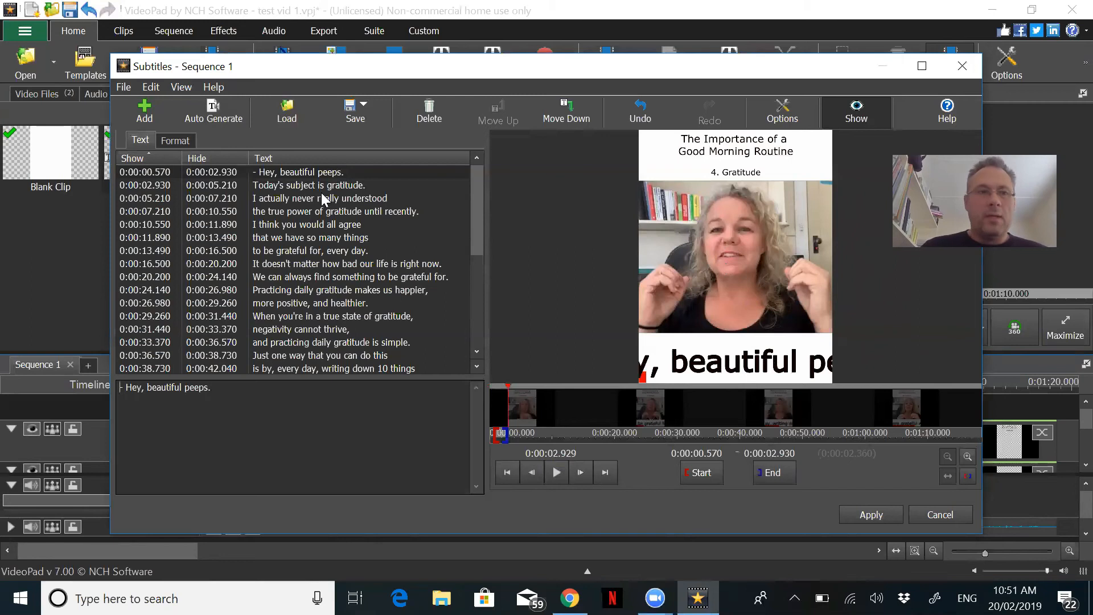
- Format all subtitles without an outline, at size 4% with a vertical margin of 7, and play part of the preview
{"action": "left_click", "coordinate": [183, 143]}
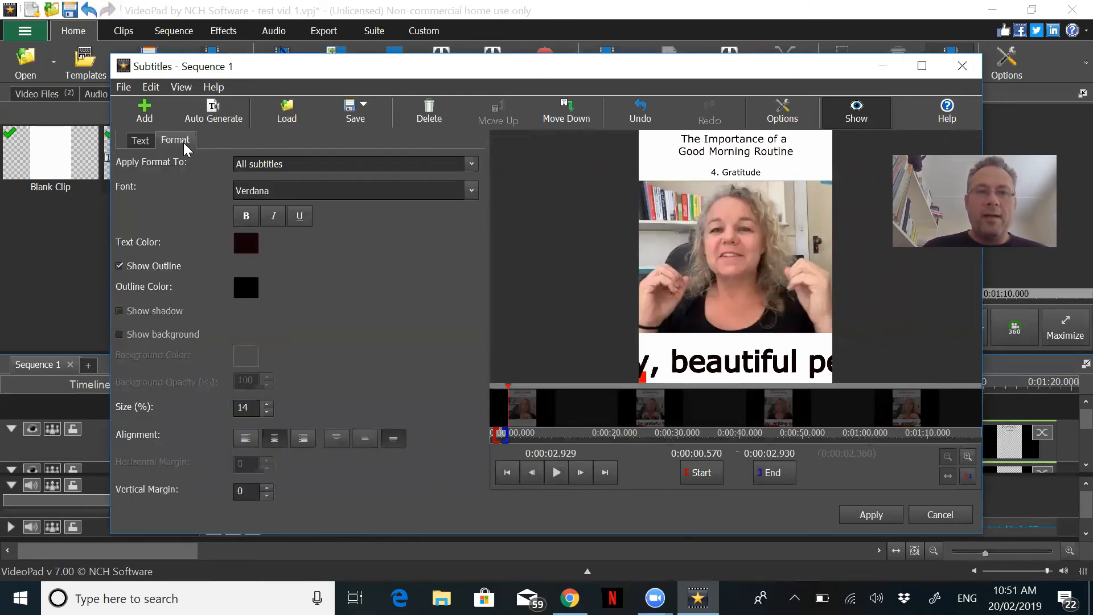
{"action": "left_click", "coordinate": [119, 266]}
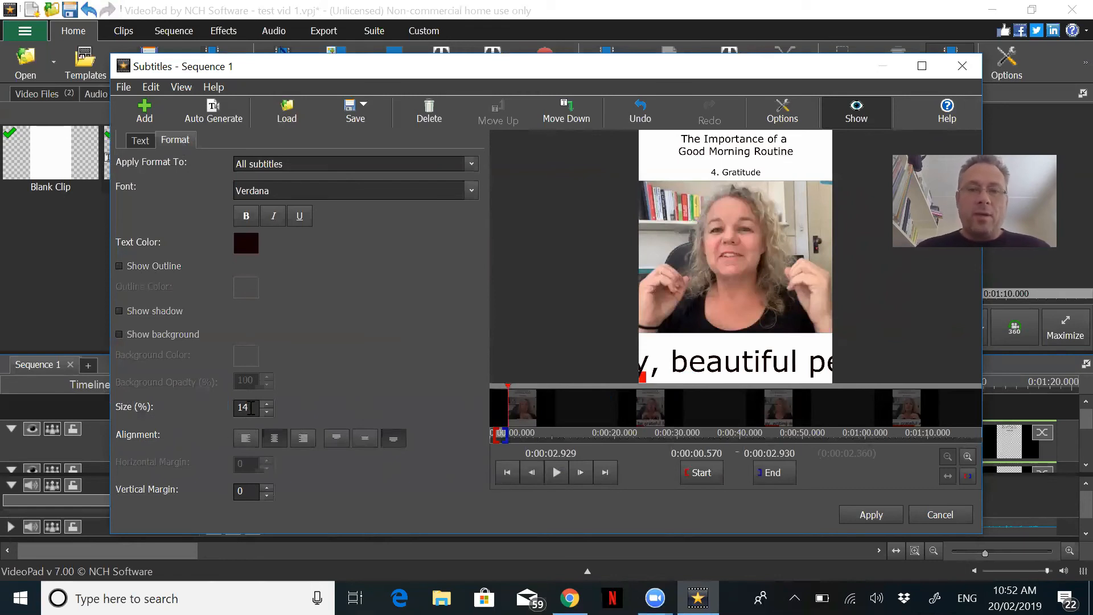
{"action": "double_click", "coordinate": [247, 408]}
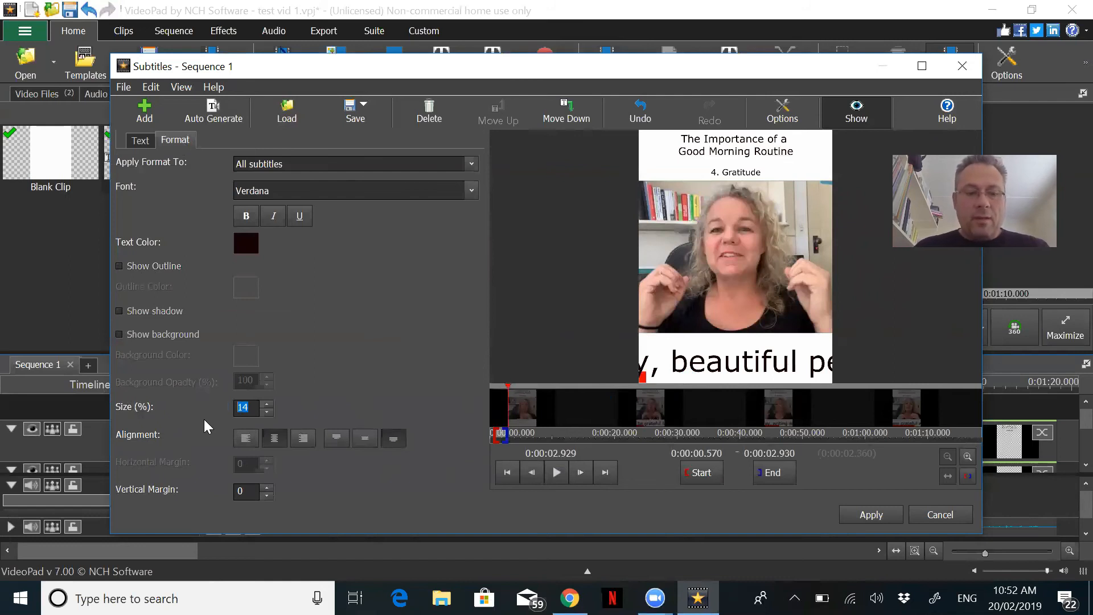
{"action": "type", "text": "4"}
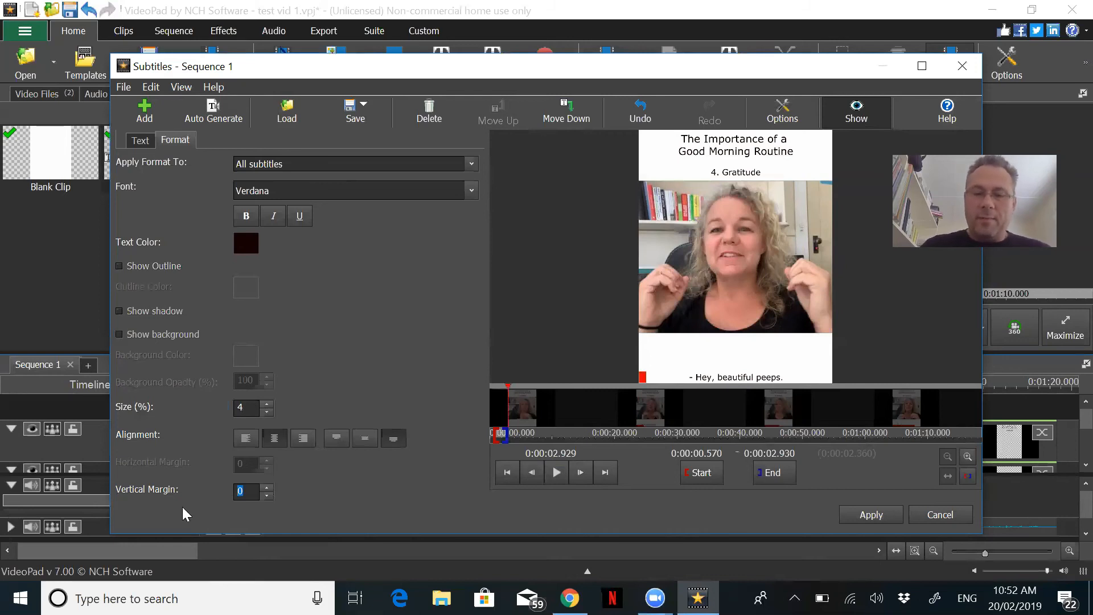
{"action": "type", "text": "7"}
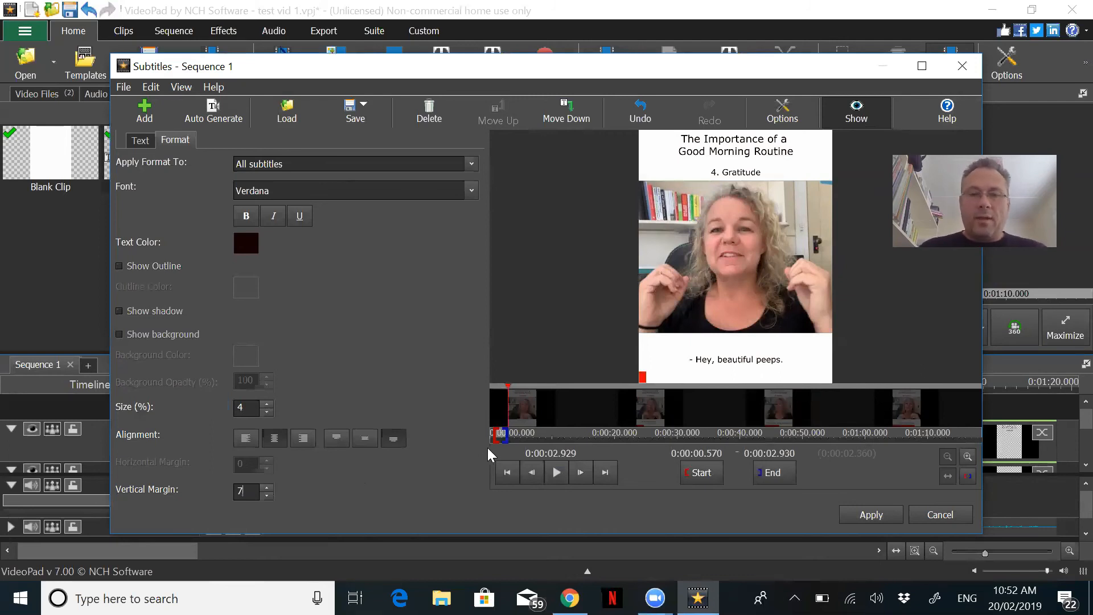
{"action": "left_click", "coordinate": [557, 474]}
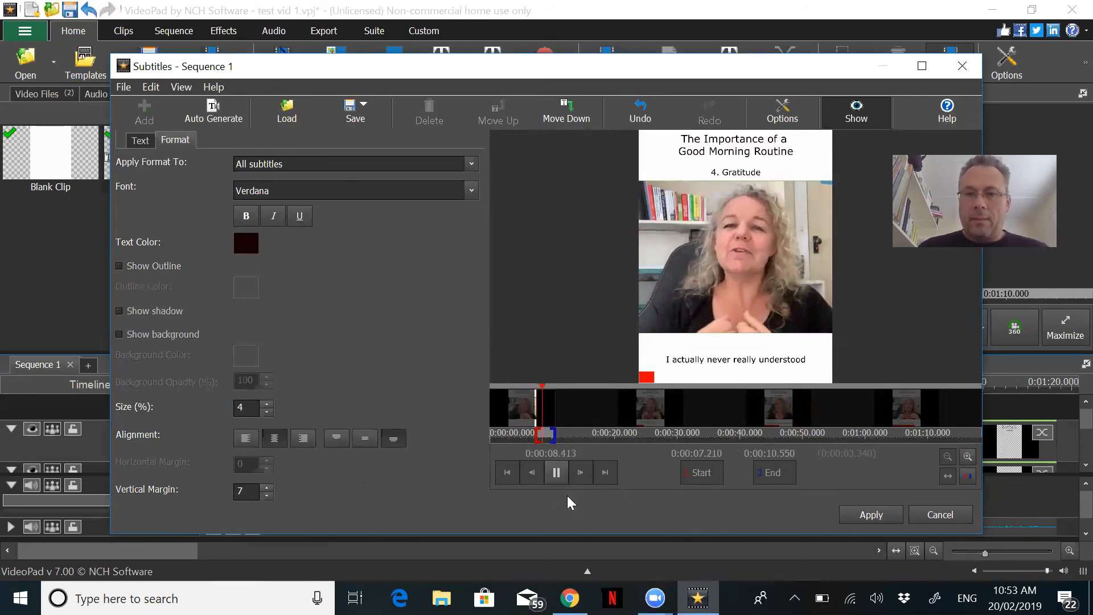
{"action": "key", "text": "space"}
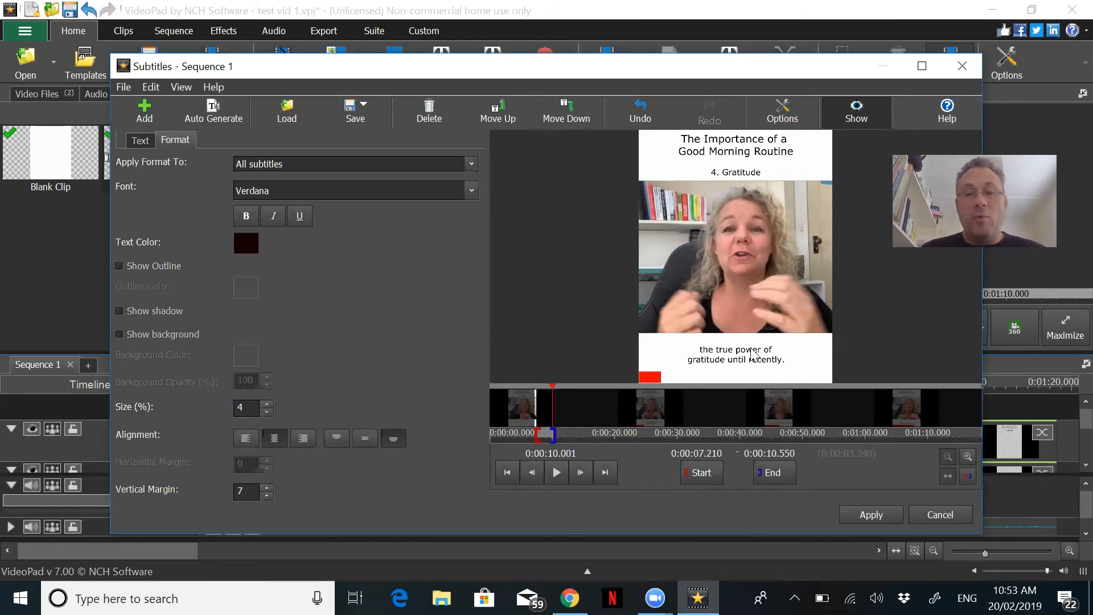
- Set the subtitles' vertical margin to 8 and their size to 5%, and play the preview to check them
{"action": "left_click", "coordinate": [266, 488]}
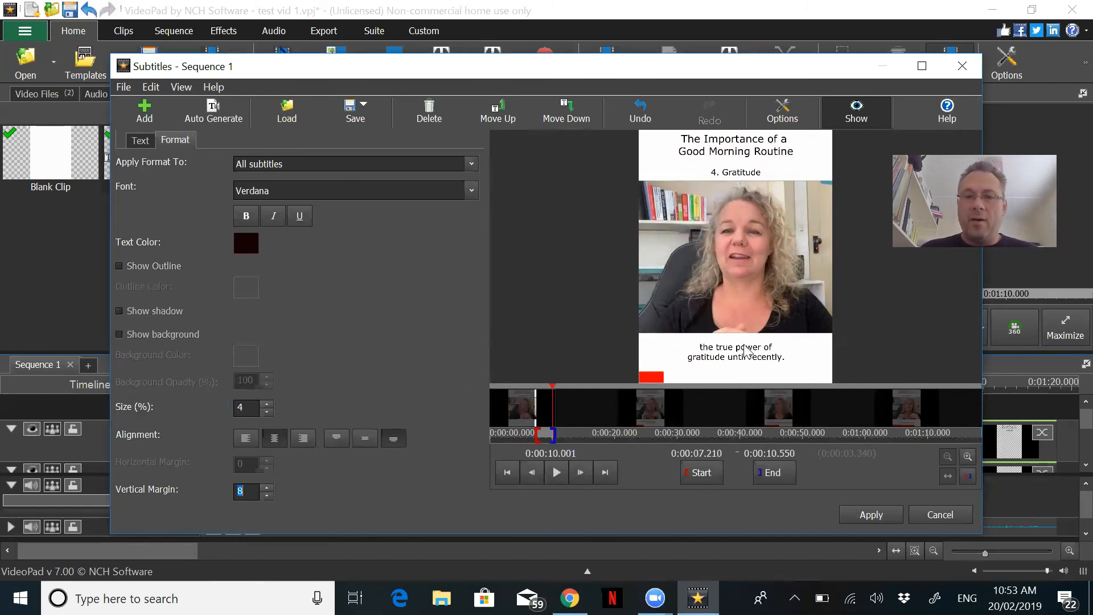
{"action": "left_click", "coordinate": [266, 404]}
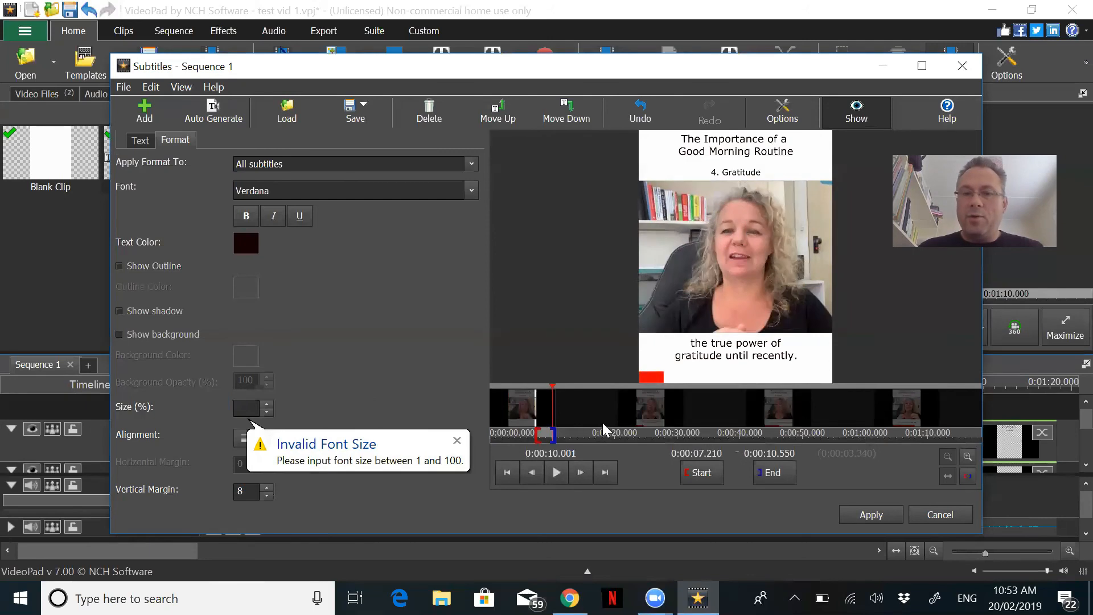
{"action": "left_click", "coordinate": [246, 408]}
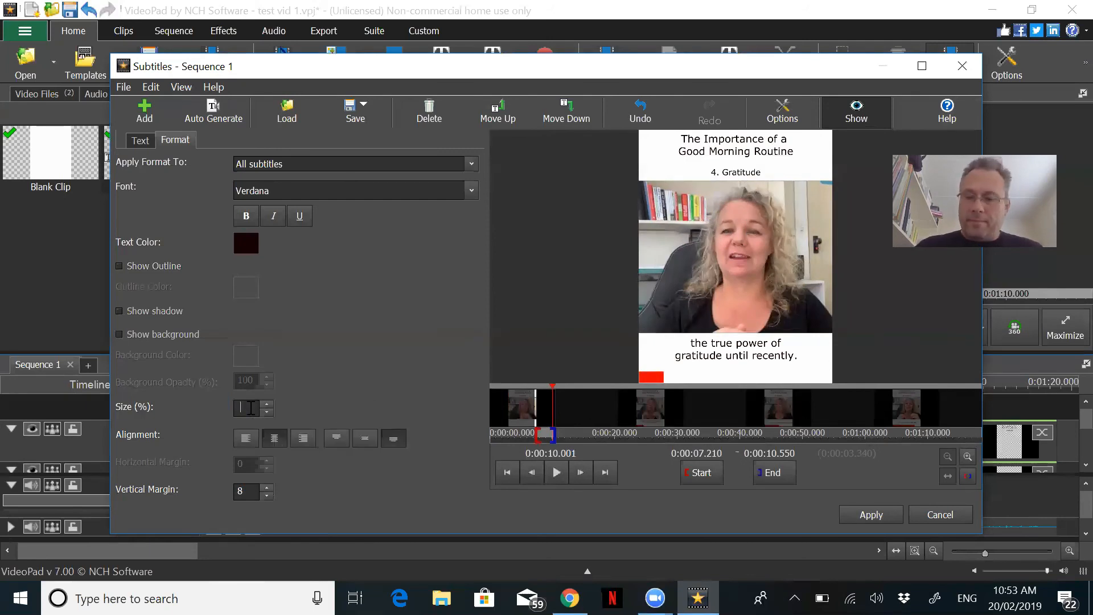
{"action": "type", "text": "5"}
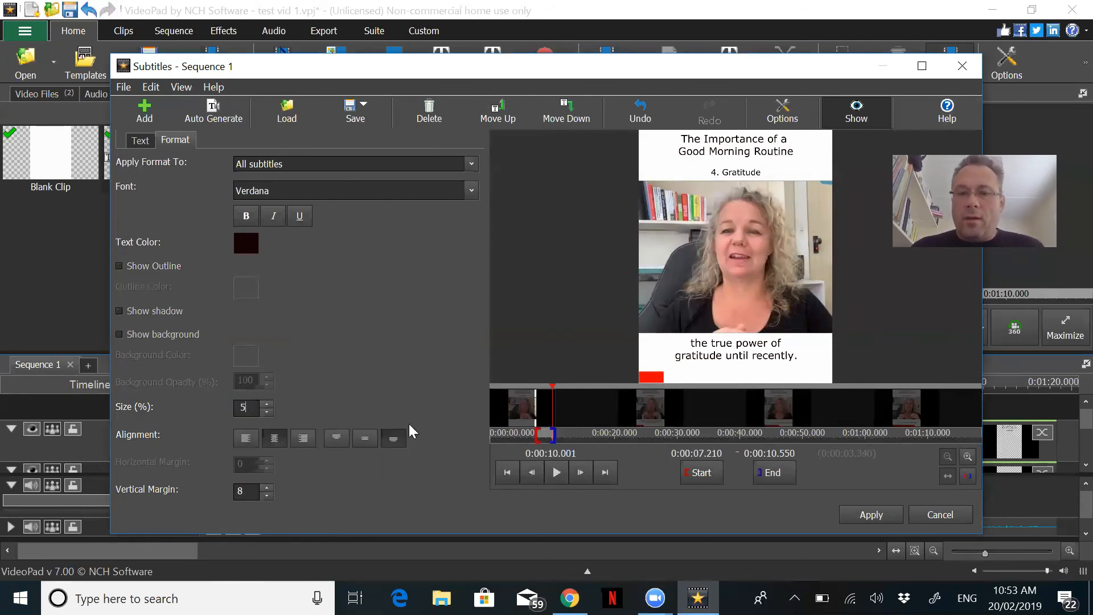
{"action": "left_click", "coordinate": [555, 478]}
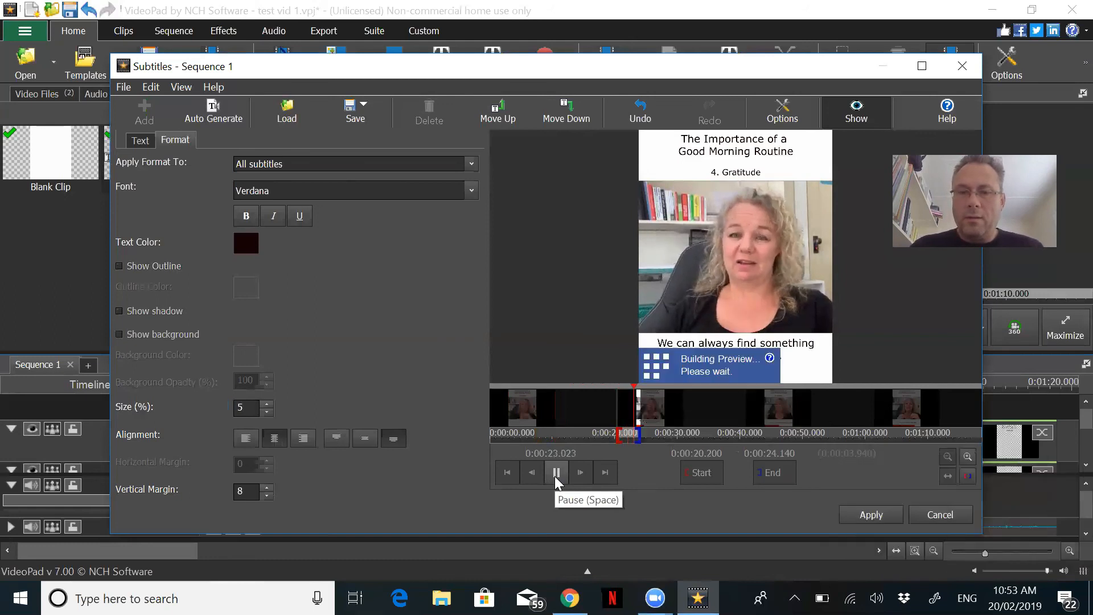
- Play the preview from the first subtitle, "- Hey, beautiful peeps.", and check the subtitle list against the video
{"action": "left_click", "coordinate": [556, 482]}
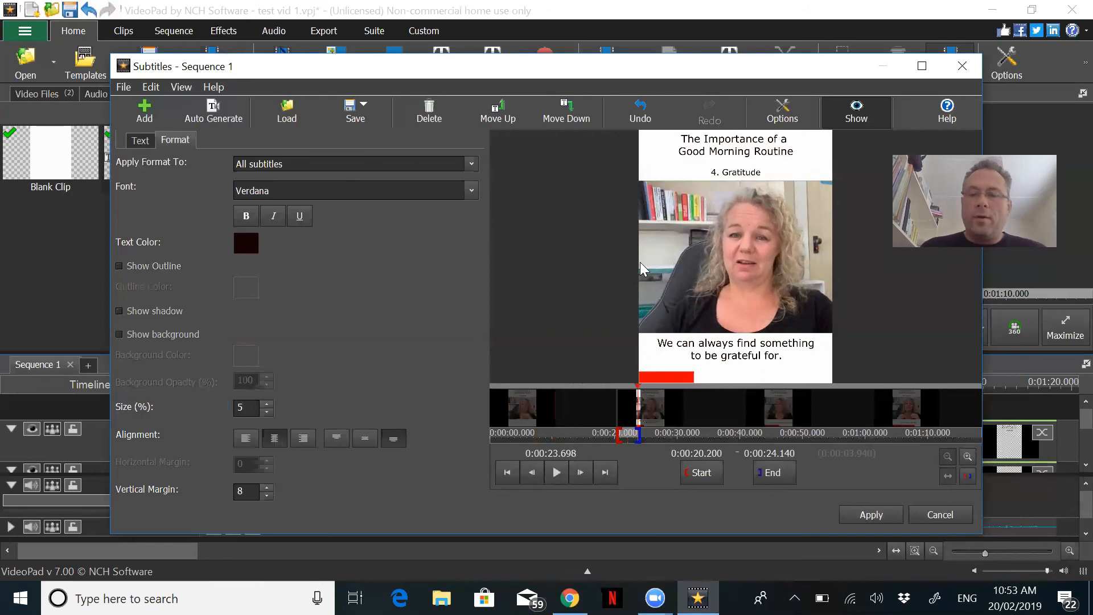
{"action": "left_click", "coordinate": [143, 142]}
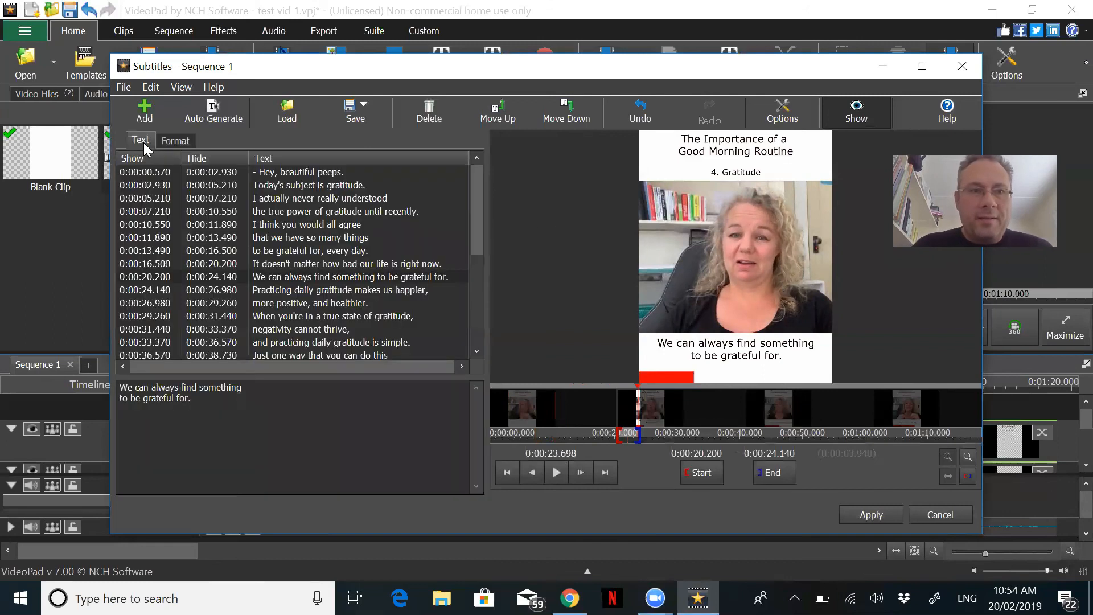
{"action": "left_click", "coordinate": [337, 175]}
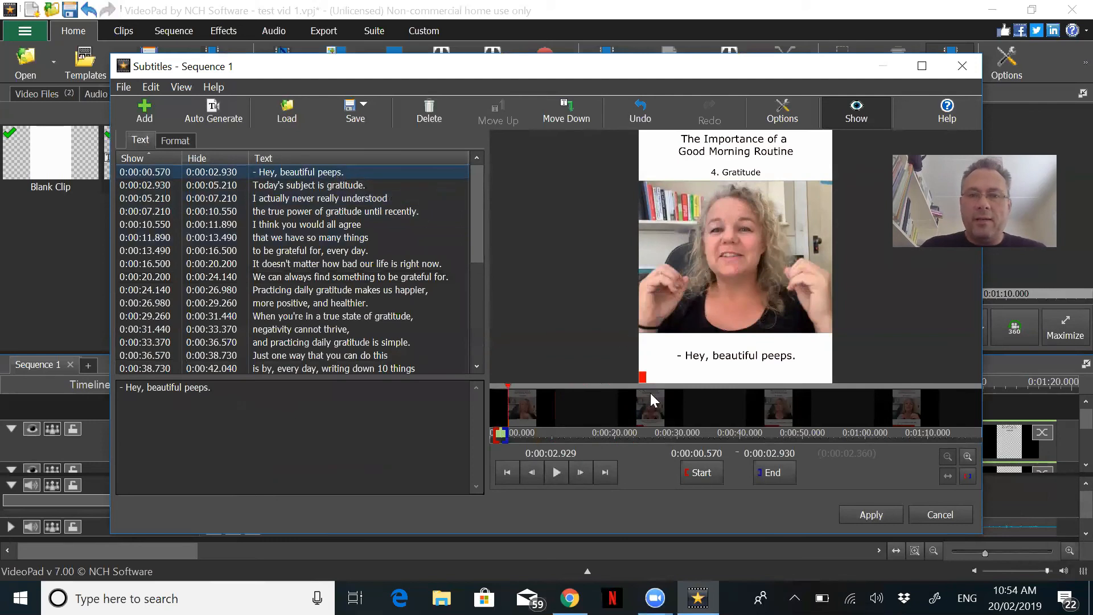
{"action": "left_click", "coordinate": [561, 472]}
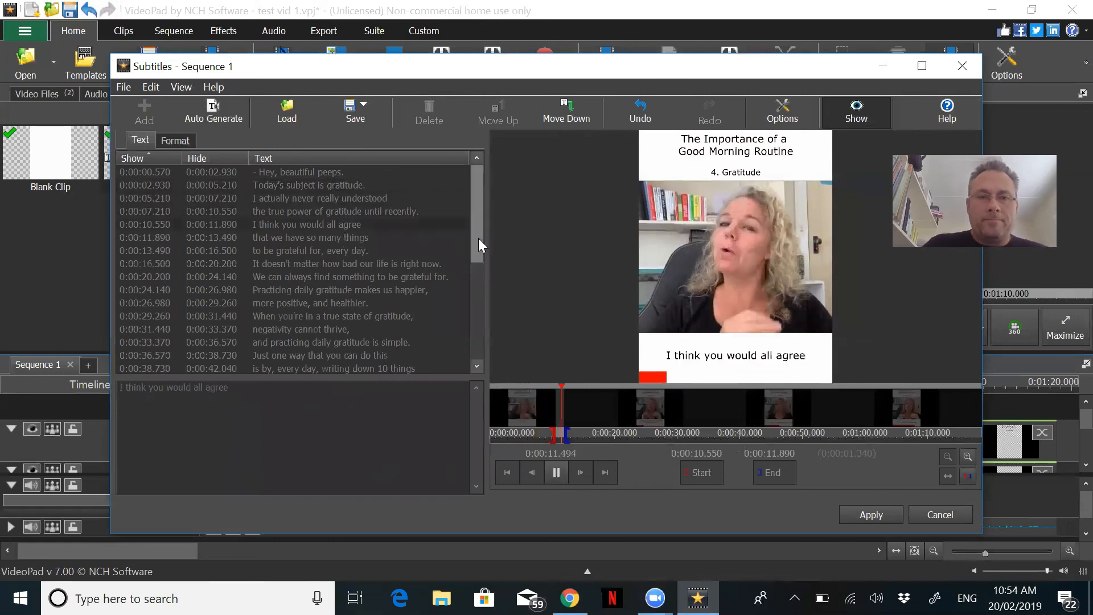
{"action": "left_click_drag", "start_coordinate": [478, 238], "coordinate": [478, 267]}
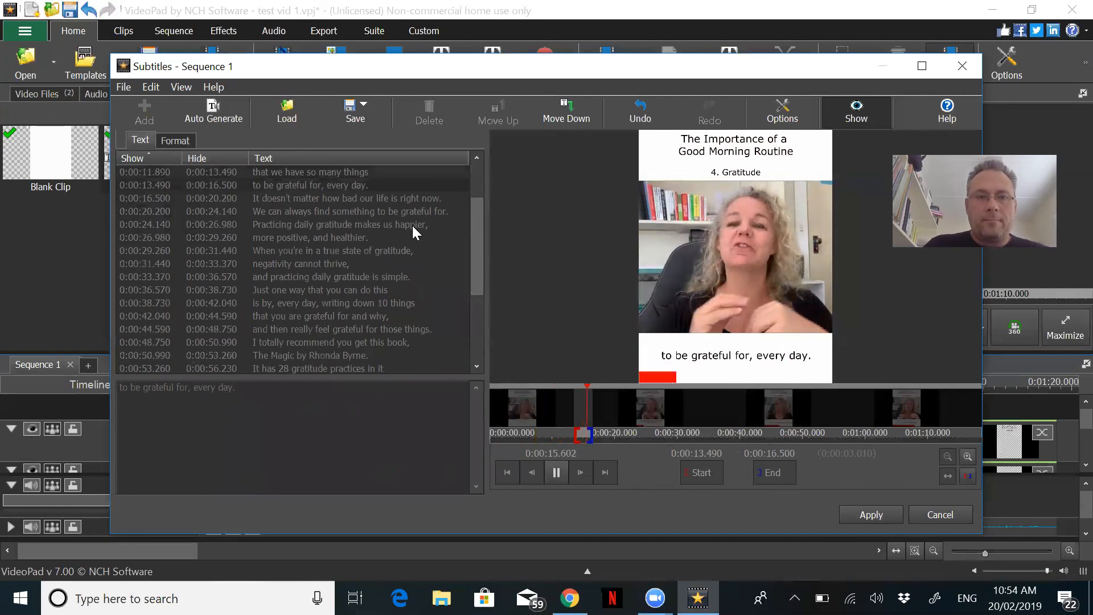
- Check the subtitles from 0:00:16.500 onward and break "When you're in a true state of gratitude," into two lines after "true"
{"action": "left_click", "coordinate": [397, 223]}
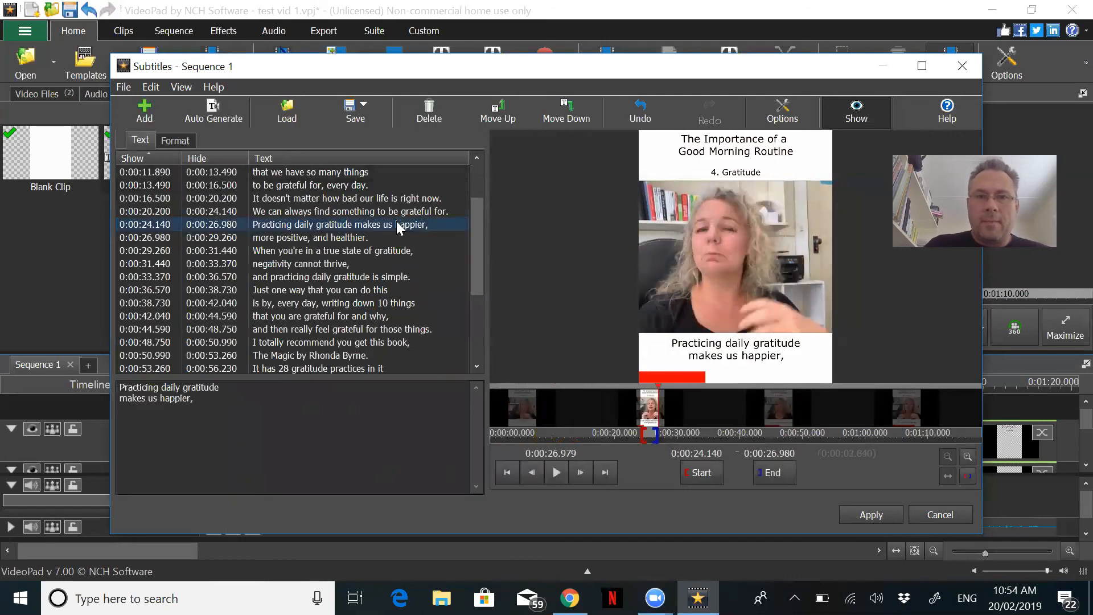
{"action": "left_click", "coordinate": [393, 212]}
{"action": "left_click", "coordinate": [379, 197]}
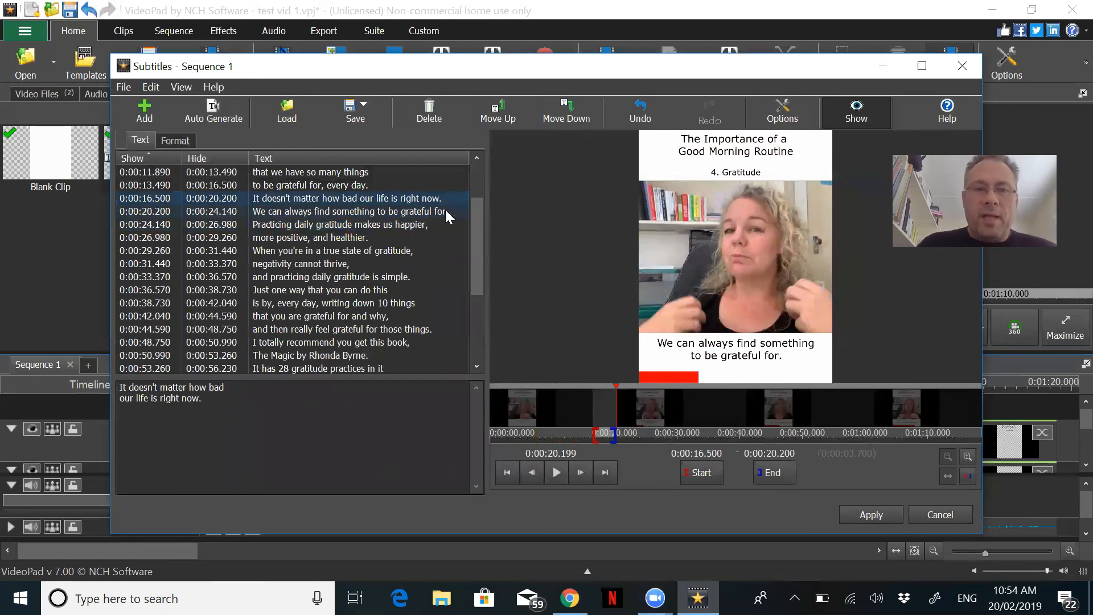
{"action": "left_click", "coordinate": [450, 213]}
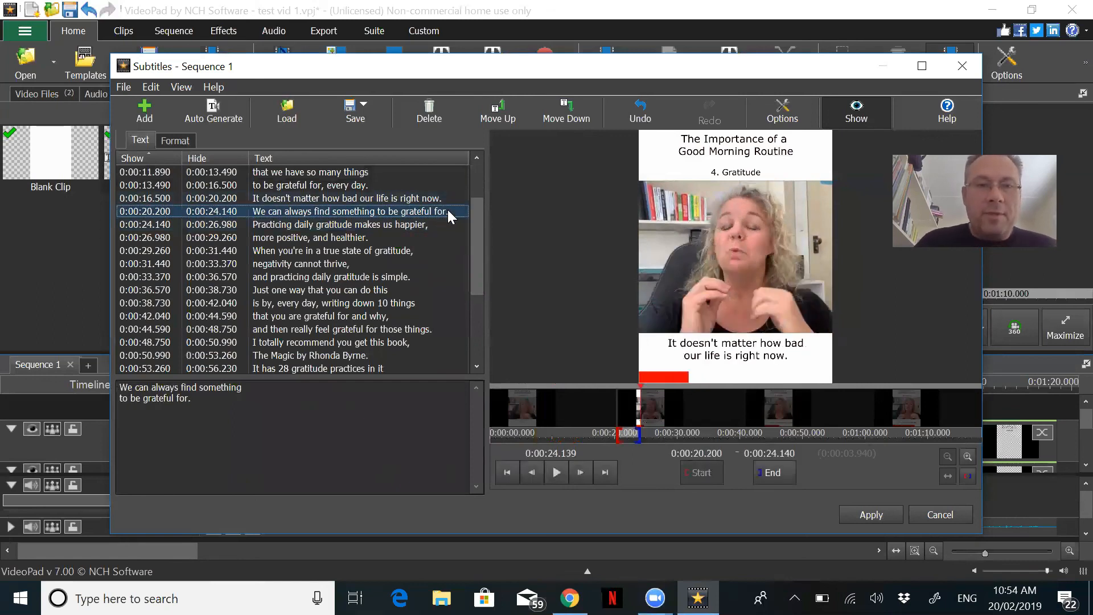
{"action": "key", "text": "Down"}
{"action": "key", "text": "Down"}
{"action": "key", "text": "Down"}
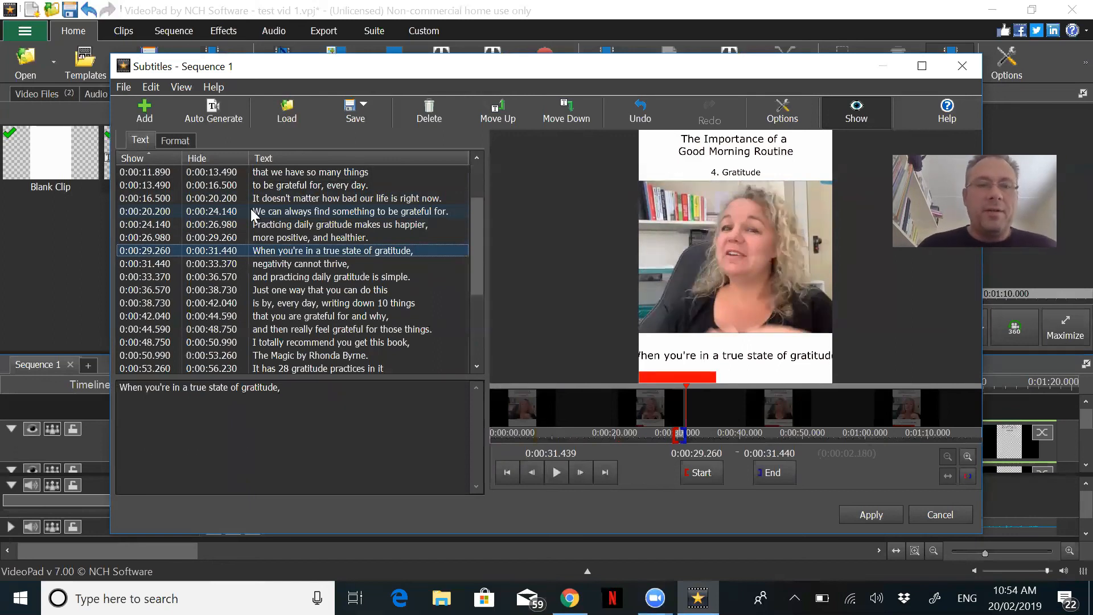
{"action": "left_click", "coordinate": [212, 391]}
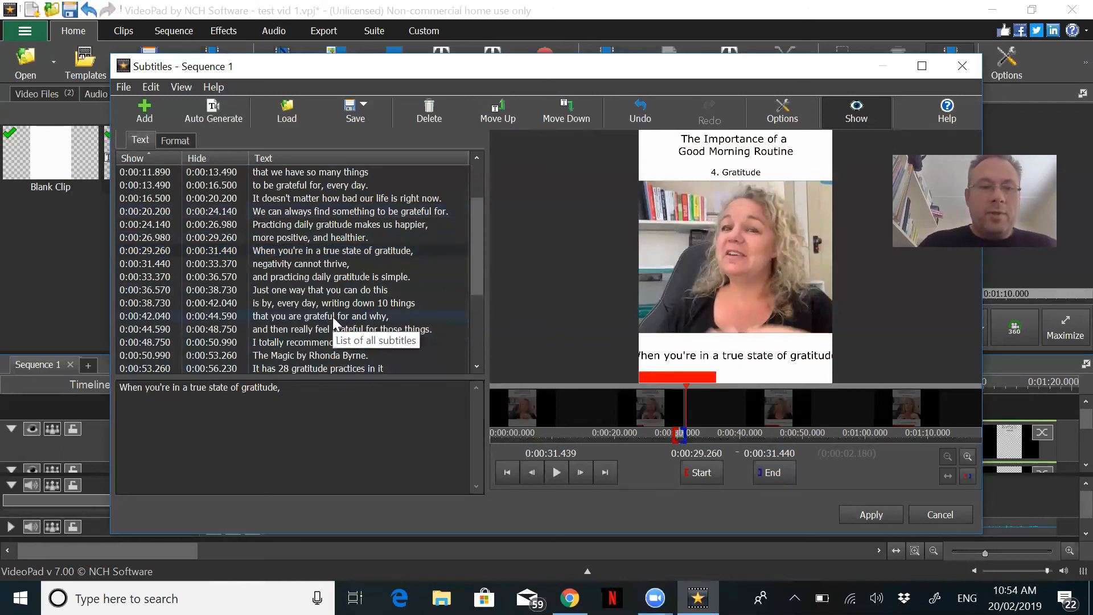
{"action": "key", "text": "Return"}
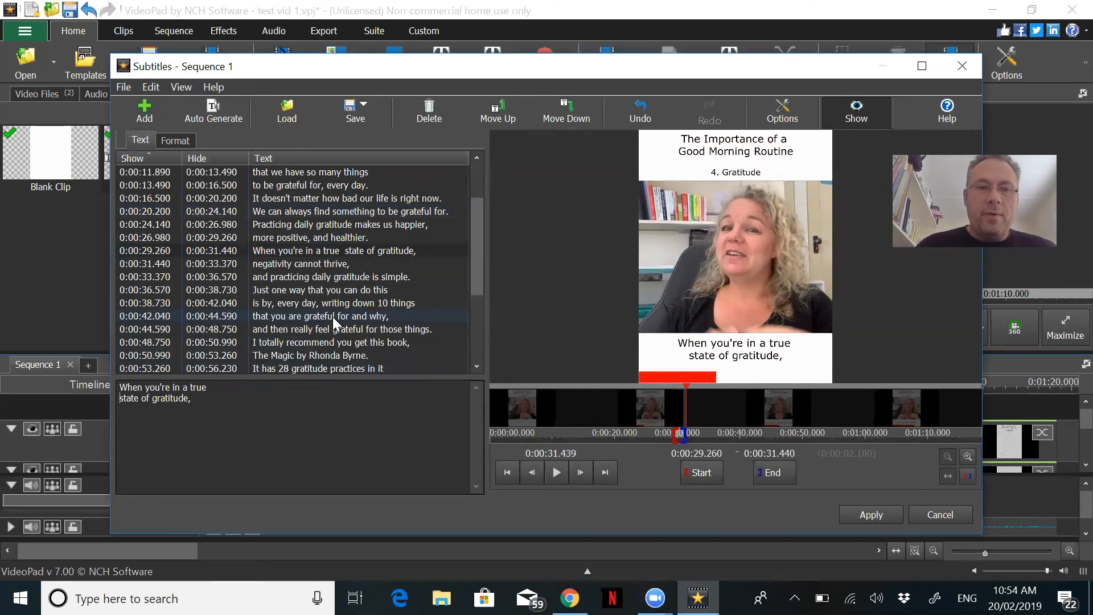
- Check the subtitles from 0:00:42.040 onward and break "the more we will attract into our lives" into two lines after "attract"
{"action": "left_click", "coordinate": [333, 317]}
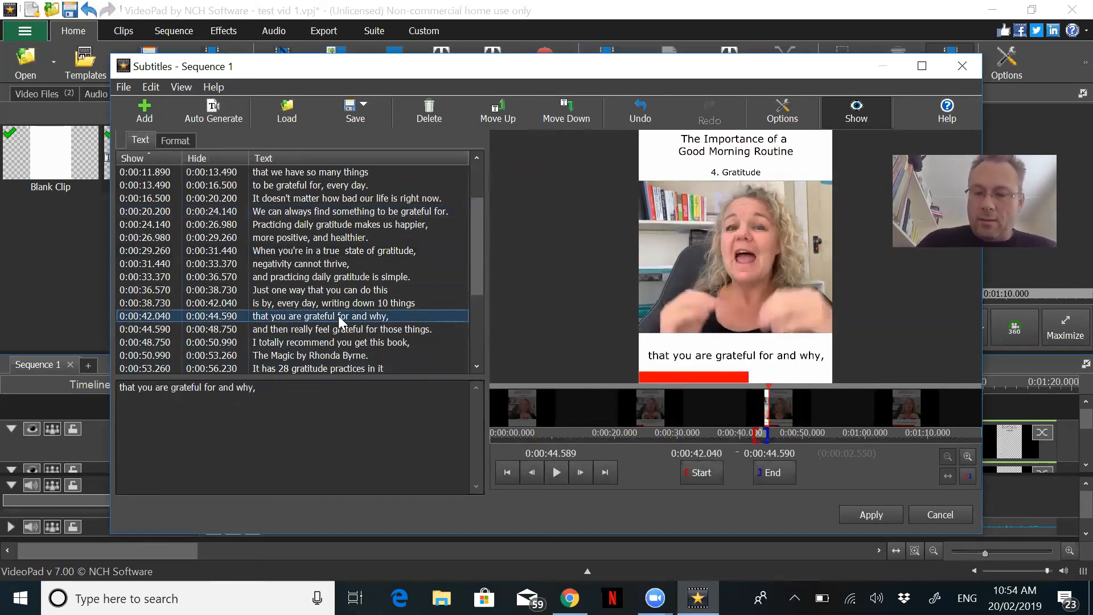
{"action": "key", "text": "Down"}
{"action": "key", "text": "Down"}
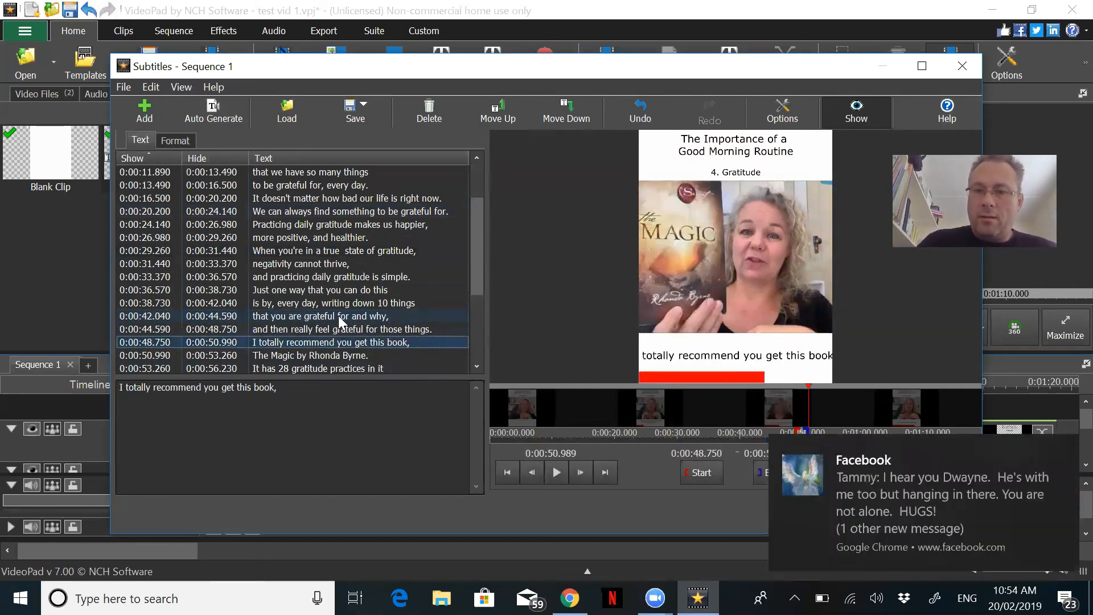
{"action": "key", "text": "Down"}
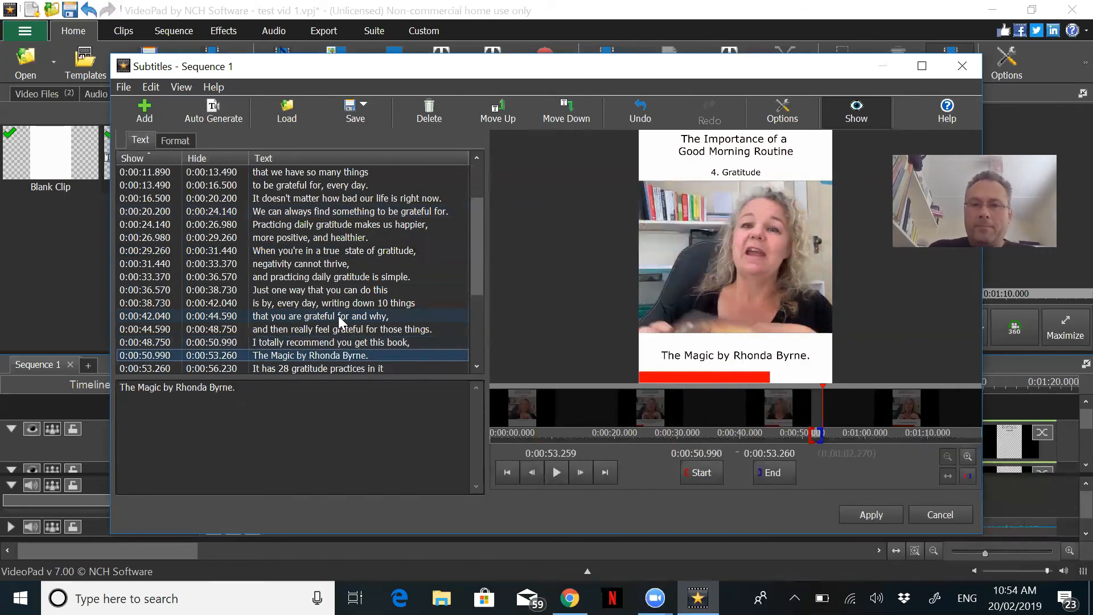
{"action": "key", "text": "Down"}
{"action": "key", "text": "Down"}
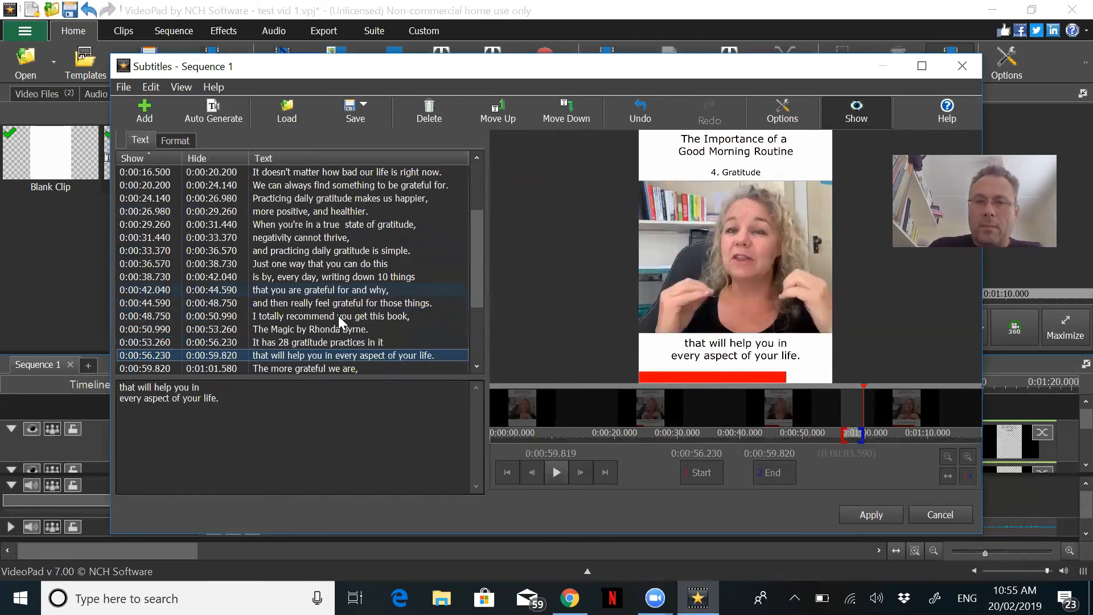
{"action": "key", "text": "Down"}
{"action": "key", "text": "Down"}
{"action": "key", "text": "Down"}
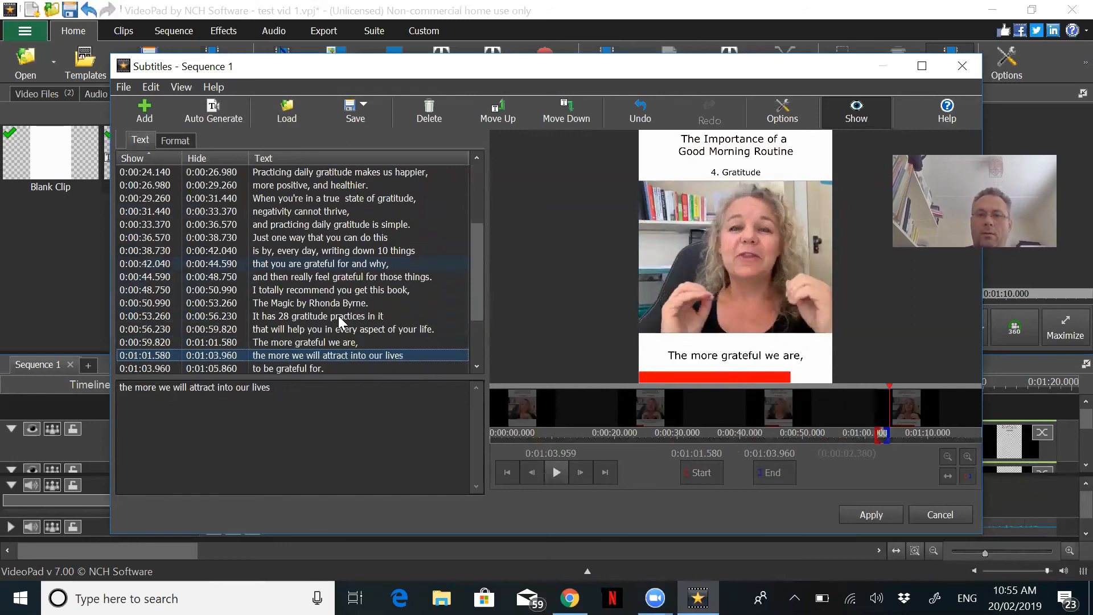
{"action": "key", "text": "Up"}
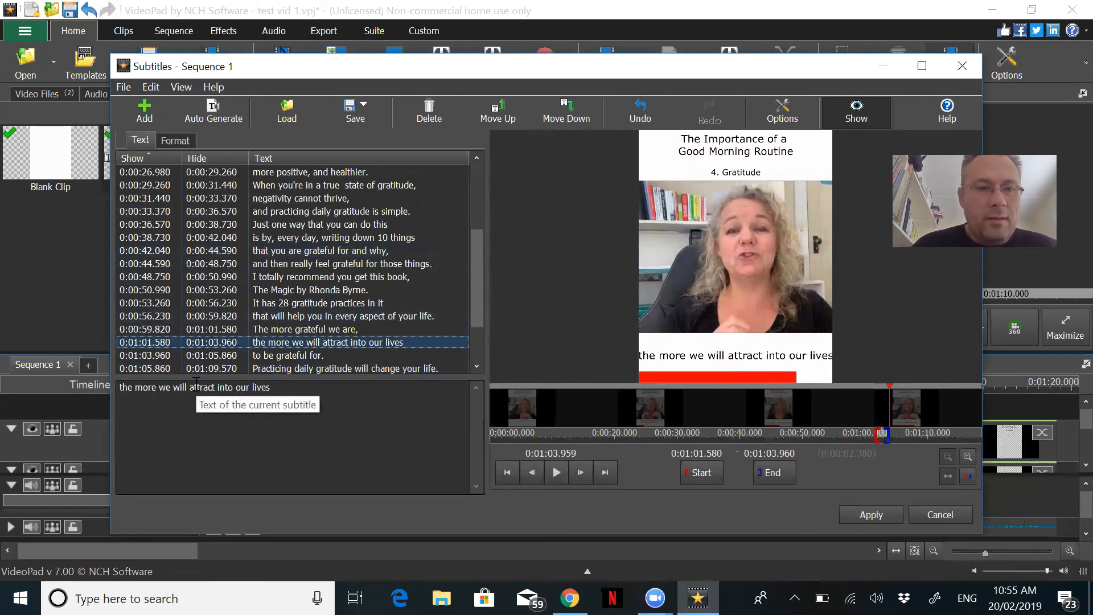
{"action": "left_click", "coordinate": [218, 388]}
{"action": "key", "text": "Return"}
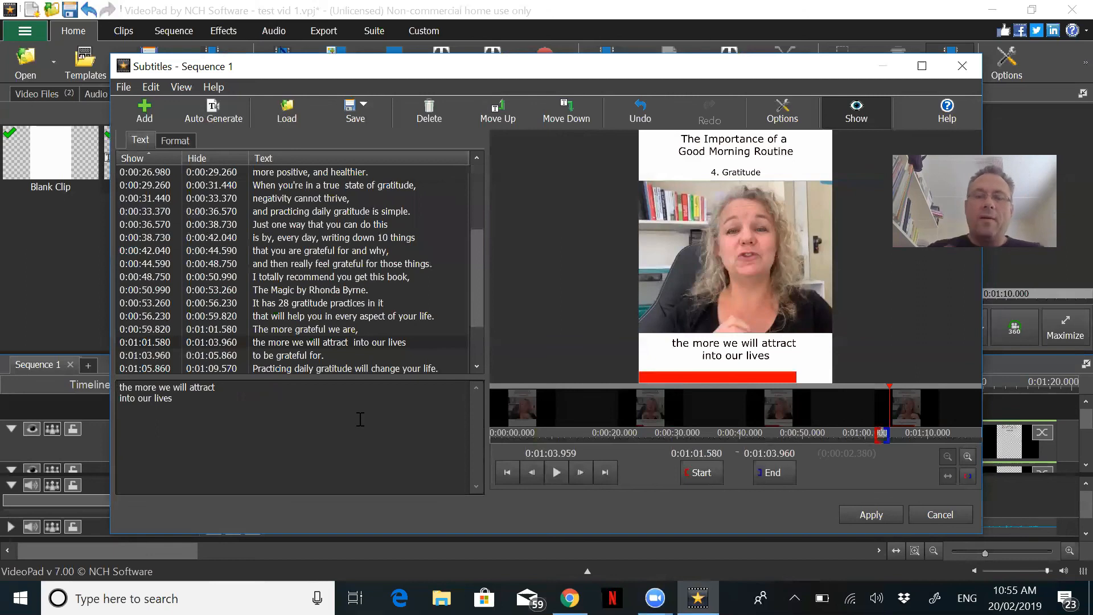
- Apply the edited subtitles to Sequence 1 and play the first few seconds of the sequence
{"action": "left_click", "coordinate": [872, 515]}
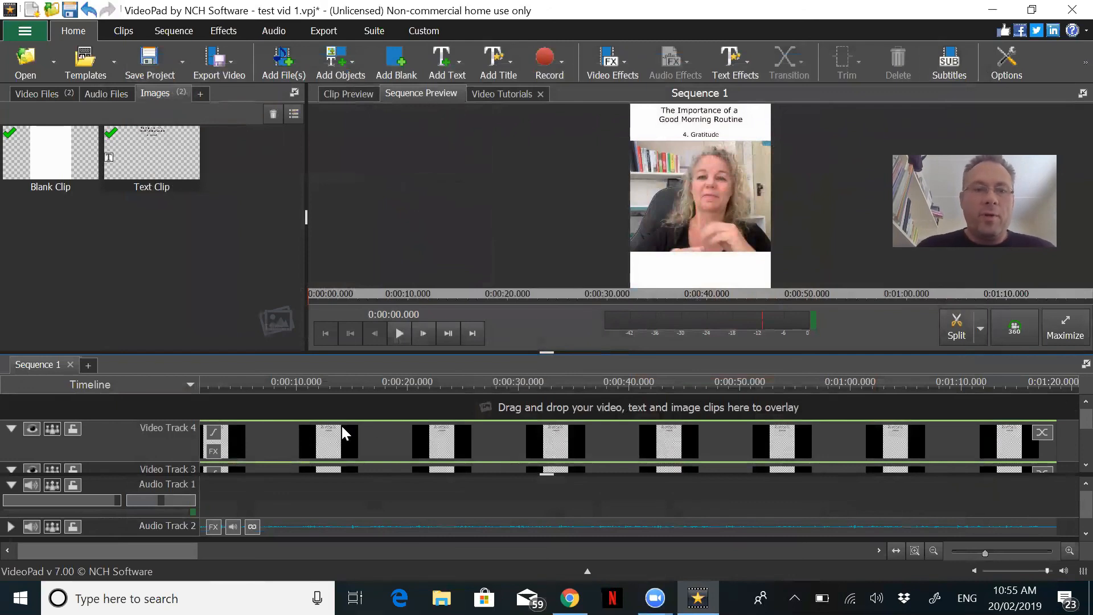
{"action": "left_click", "coordinate": [399, 333]}
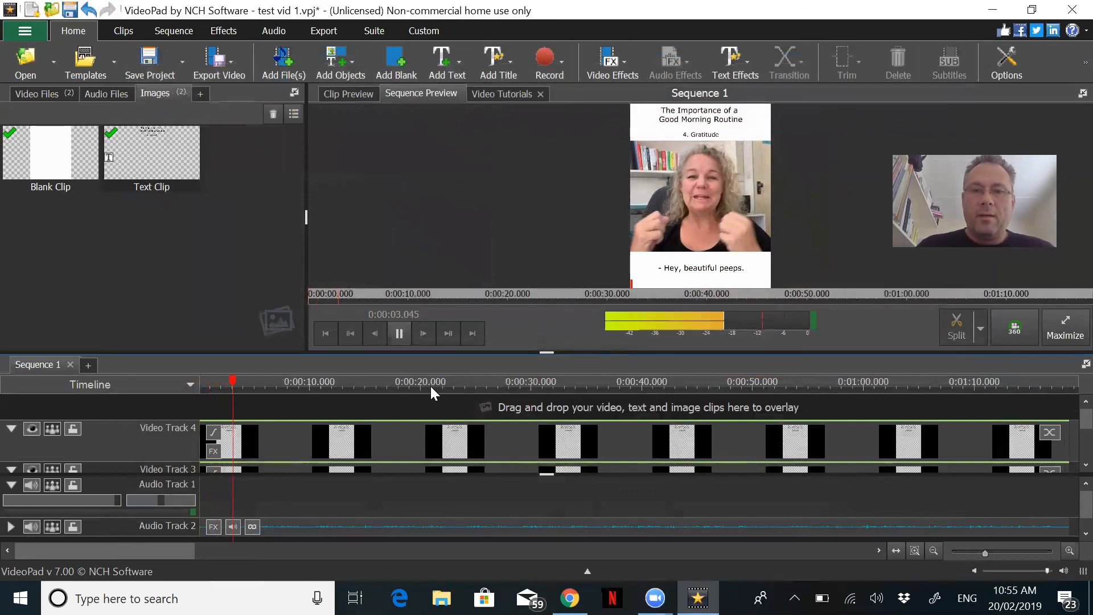
{"action": "key", "text": "space"}
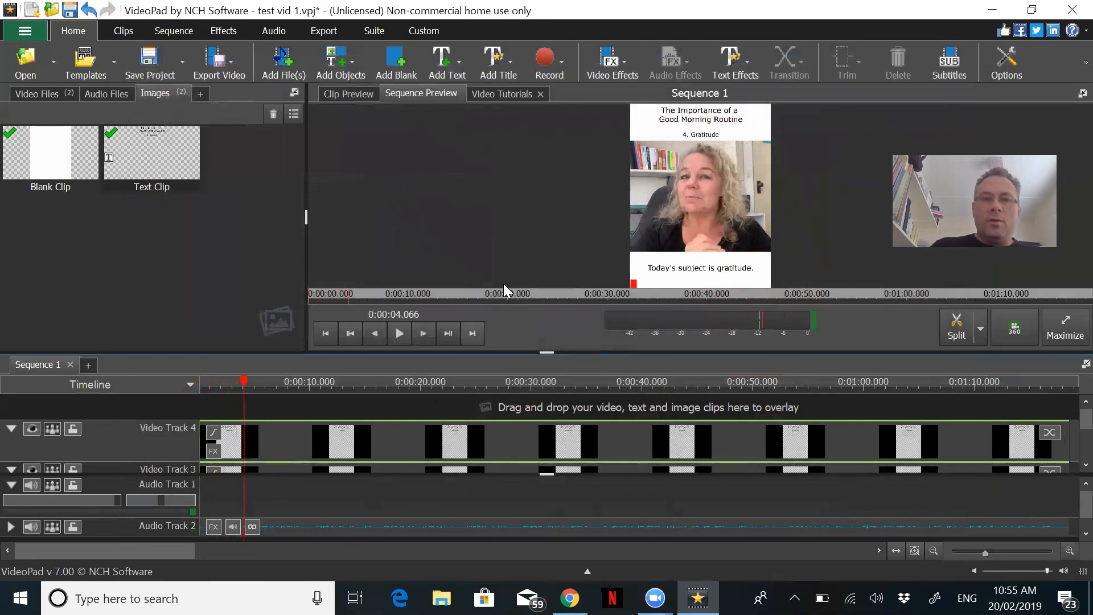
{"action": "left_click", "coordinate": [235, 63]}
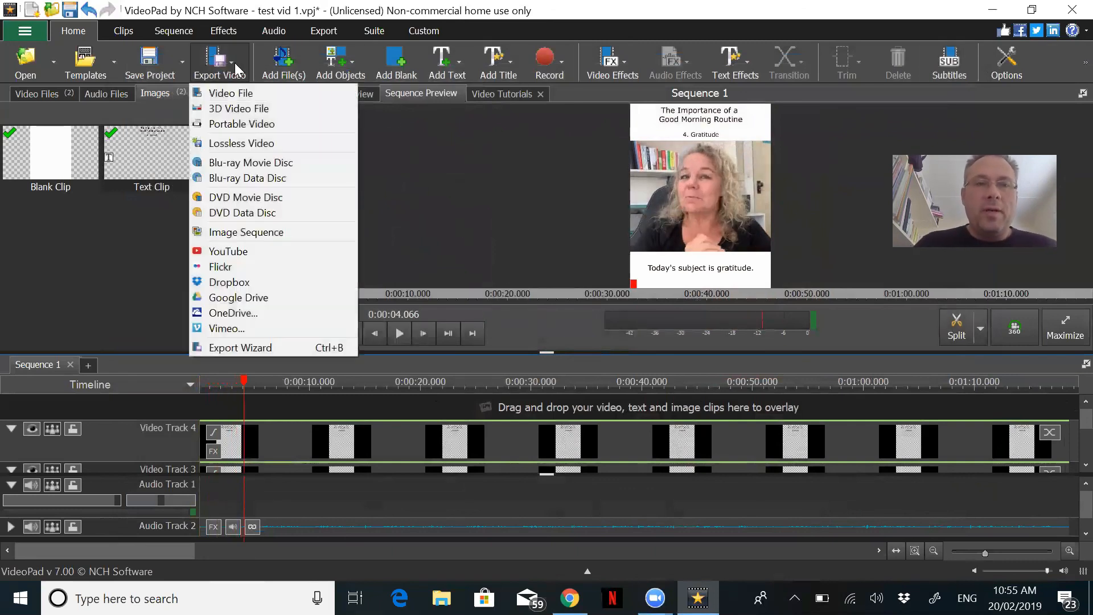
{"action": "left_click", "coordinate": [253, 95]}
{"action": "left_click", "coordinate": [535, 170]}
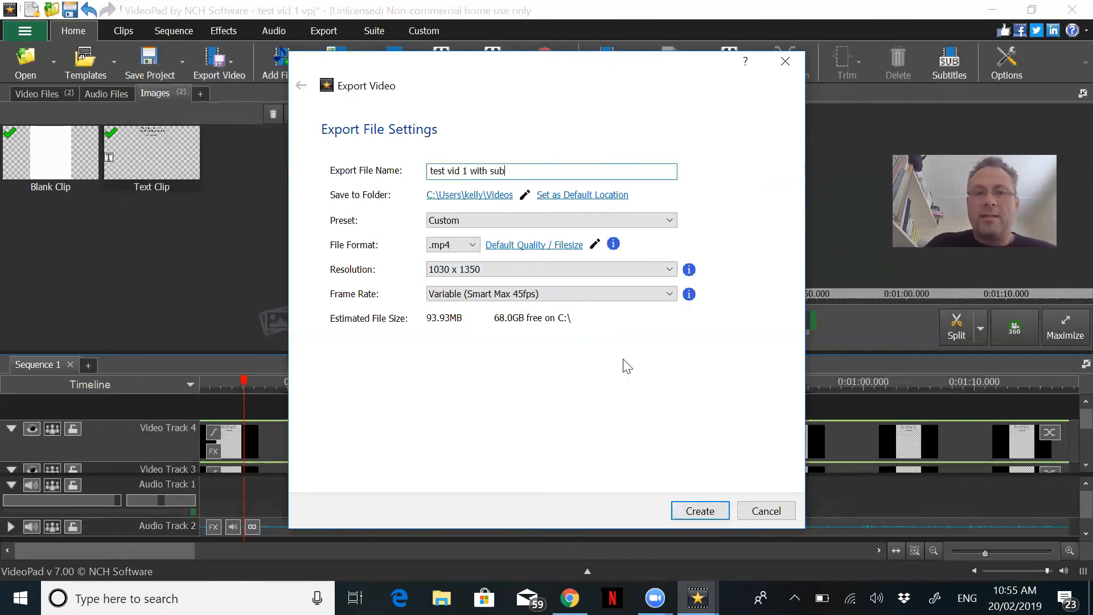
{"action": "left_click", "coordinate": [759, 510]}
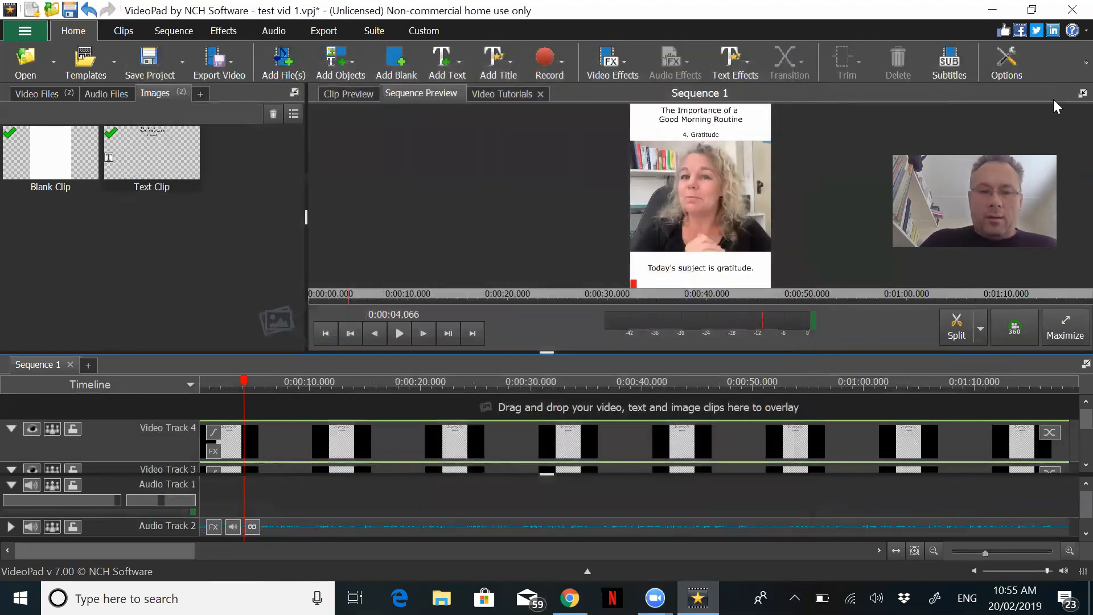
- Switch to File Explorer and look through the finished videos in the Videos\Biz Vids folder
{"action": "left_click", "coordinate": [442, 598]}
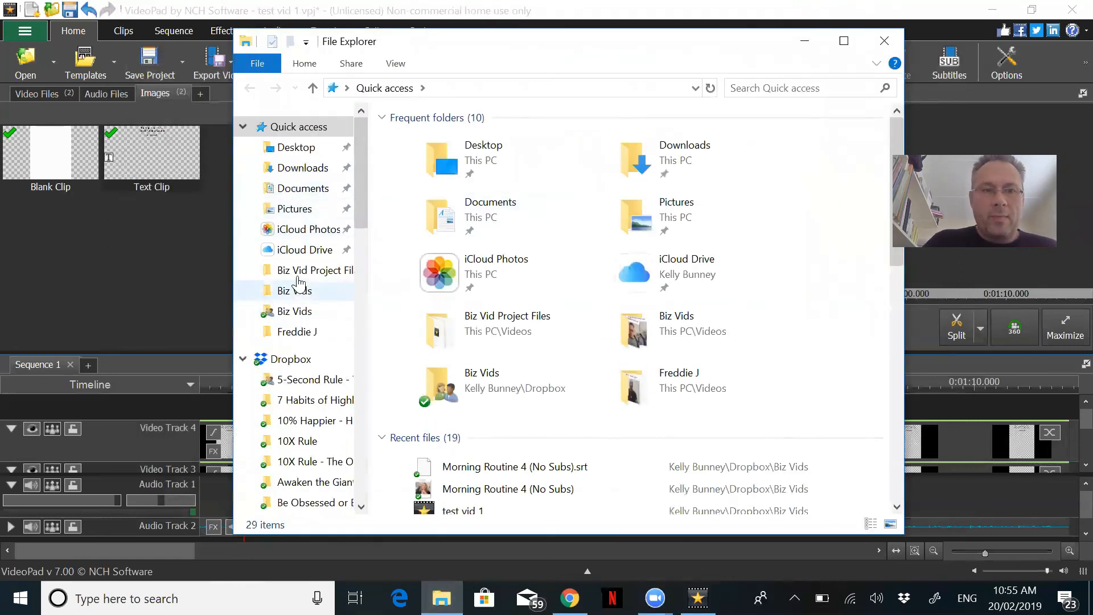
{"action": "left_click", "coordinate": [302, 292]}
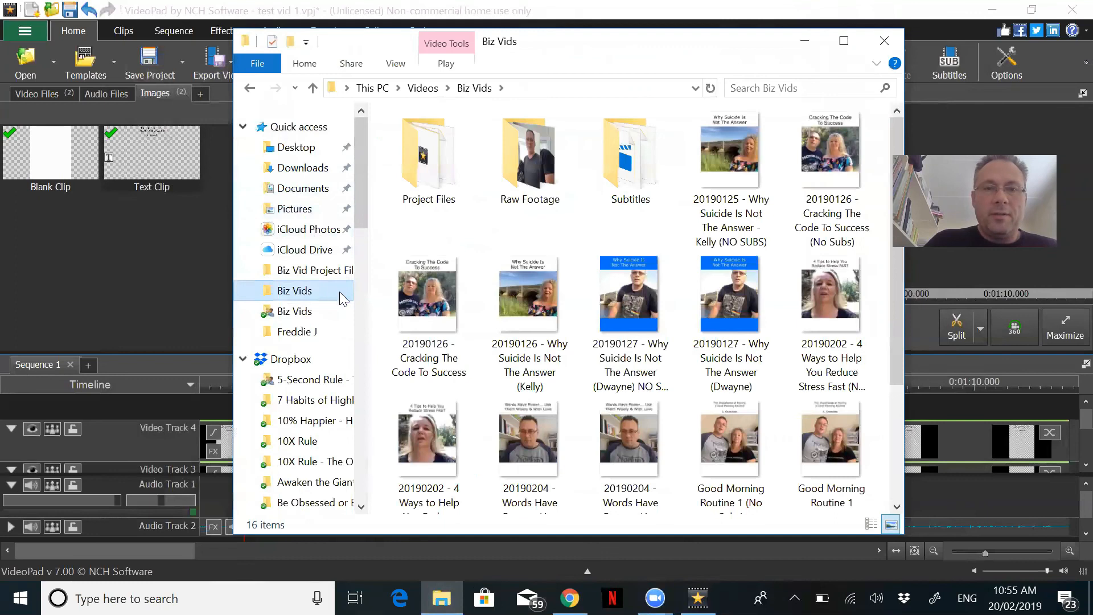
{"action": "scroll", "coordinate": [661, 215], "scroll_direction": "down", "scroll_amount": 3}
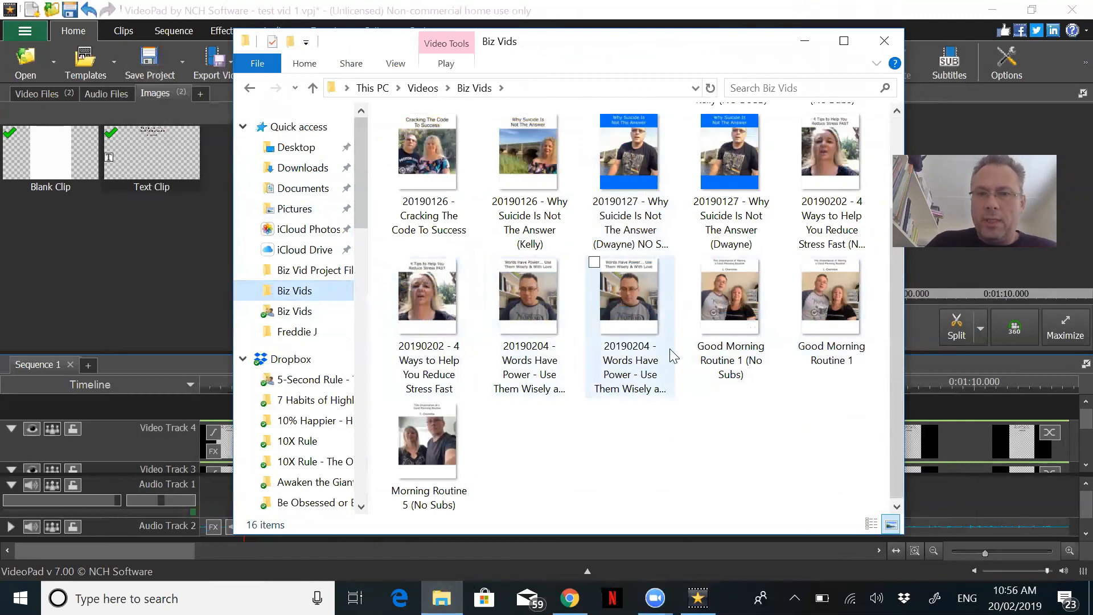
{"action": "scroll", "coordinate": [695, 284], "scroll_direction": "up", "scroll_amount": 3}
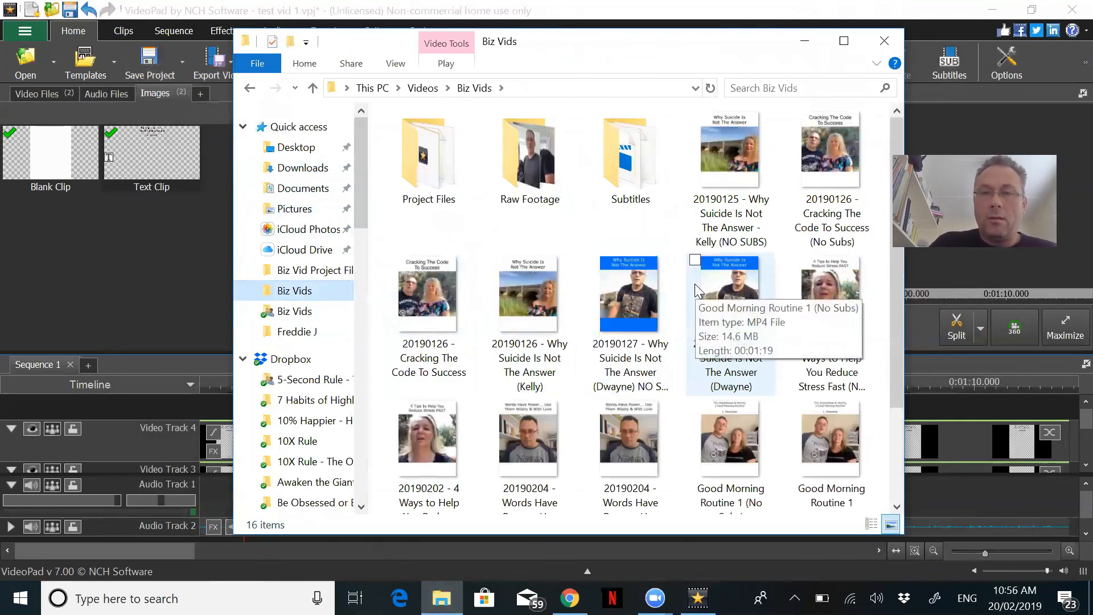
{"action": "scroll", "coordinate": [698, 291], "scroll_direction": "down", "scroll_amount": 3}
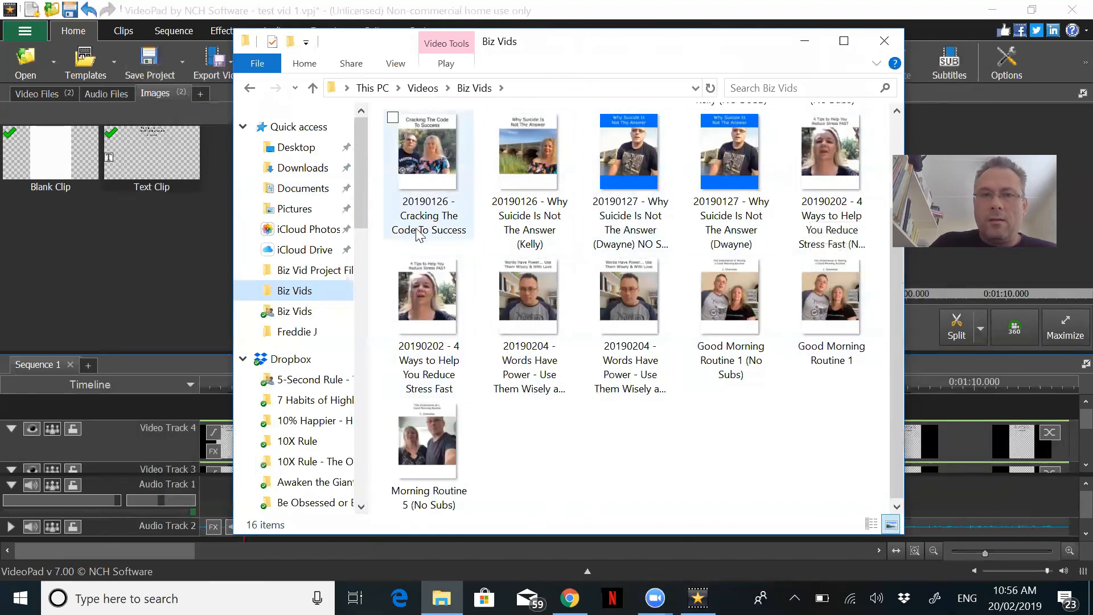
{"action": "scroll", "coordinate": [529, 272], "scroll_direction": "up", "scroll_amount": 2}
{"action": "scroll", "coordinate": [569, 257], "scroll_direction": "down", "scroll_amount": 2}
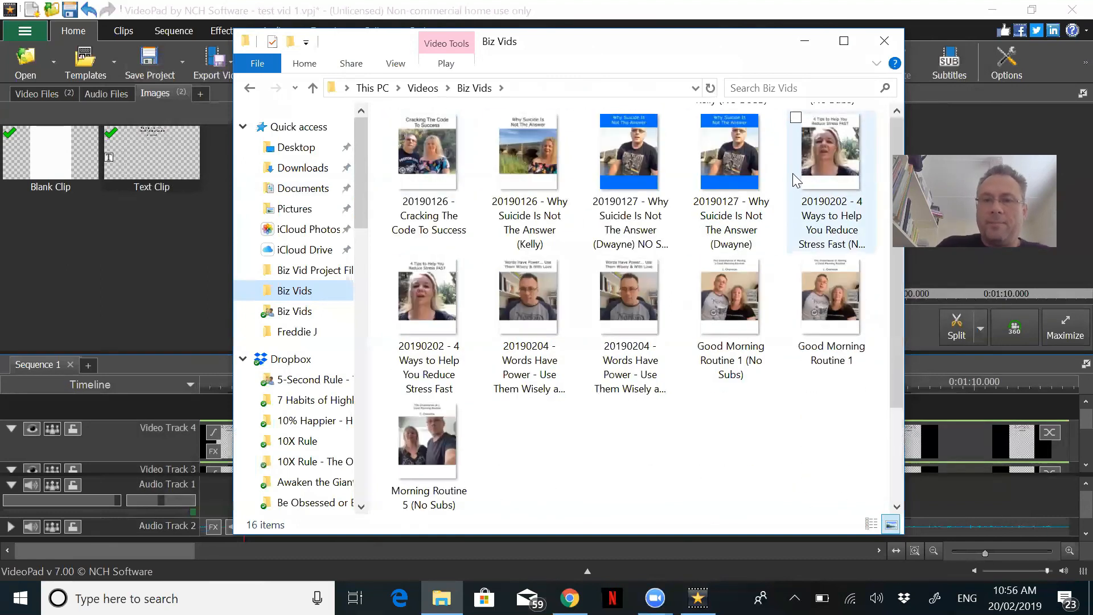
{"action": "scroll", "coordinate": [571, 256], "scroll_direction": "up", "scroll_amount": 2}
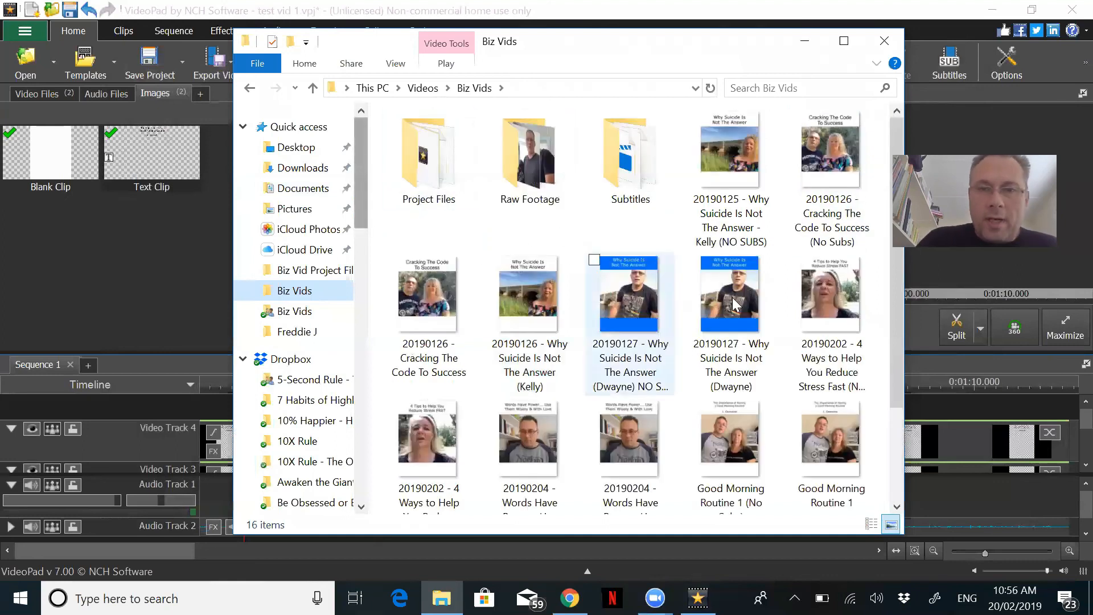
{"action": "scroll", "coordinate": [729, 285], "scroll_direction": "down", "scroll_amount": 2}
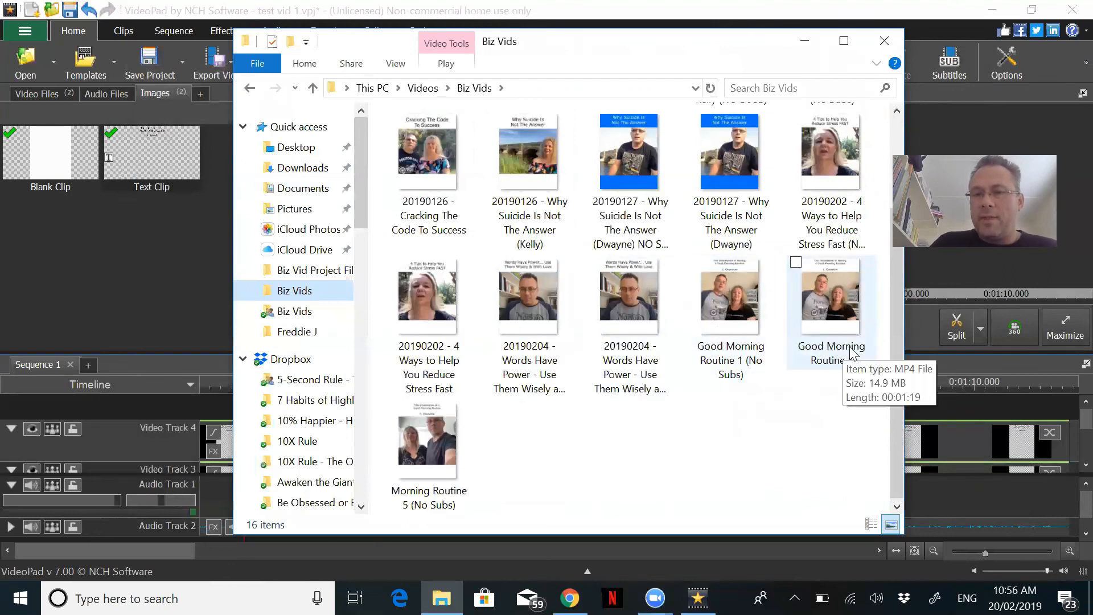
- Play the "Good Morning Routine 1" video, sample it at about 0:30 and near its end, and close the player
{"action": "left_click", "coordinate": [831, 312]}
{"action": "double_click", "coordinate": [831, 312]}
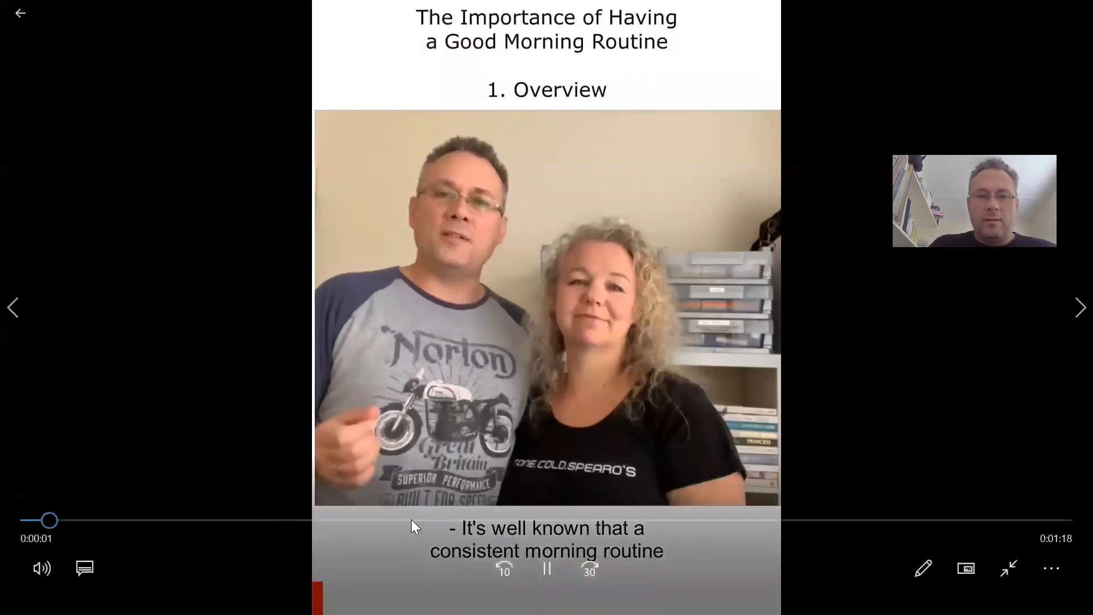
{"action": "left_click", "coordinate": [412, 520]}
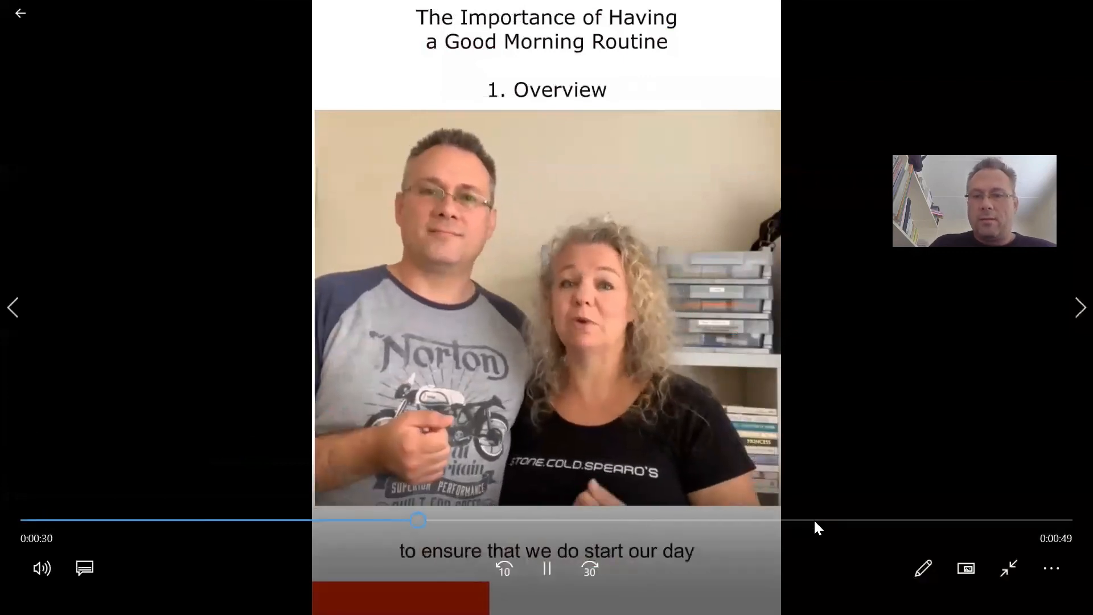
{"action": "left_click", "coordinate": [983, 520]}
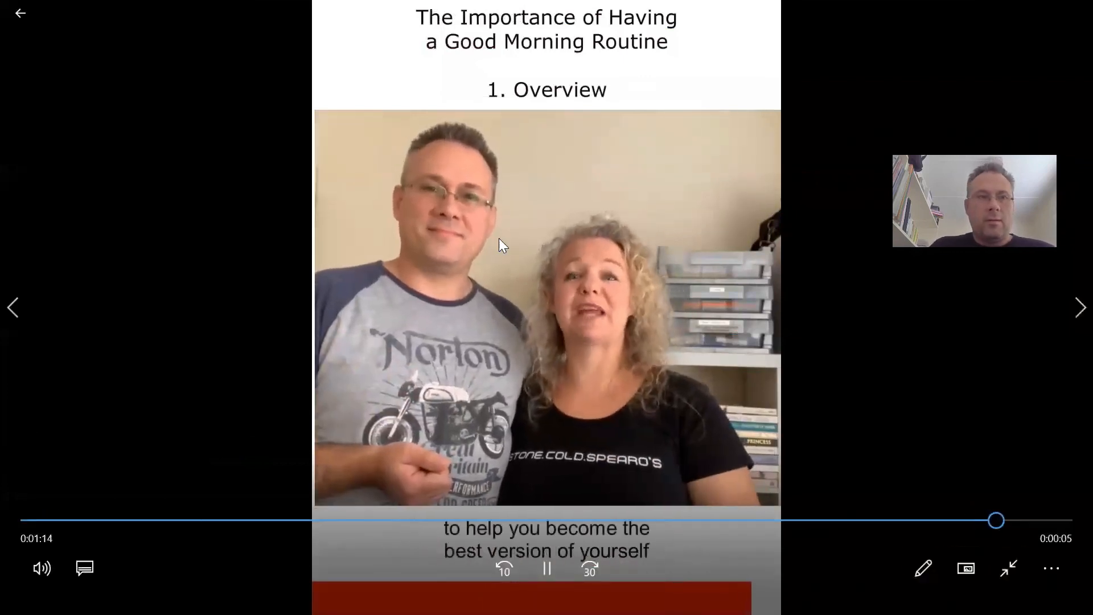
{"action": "left_click", "coordinate": [26, 13]}
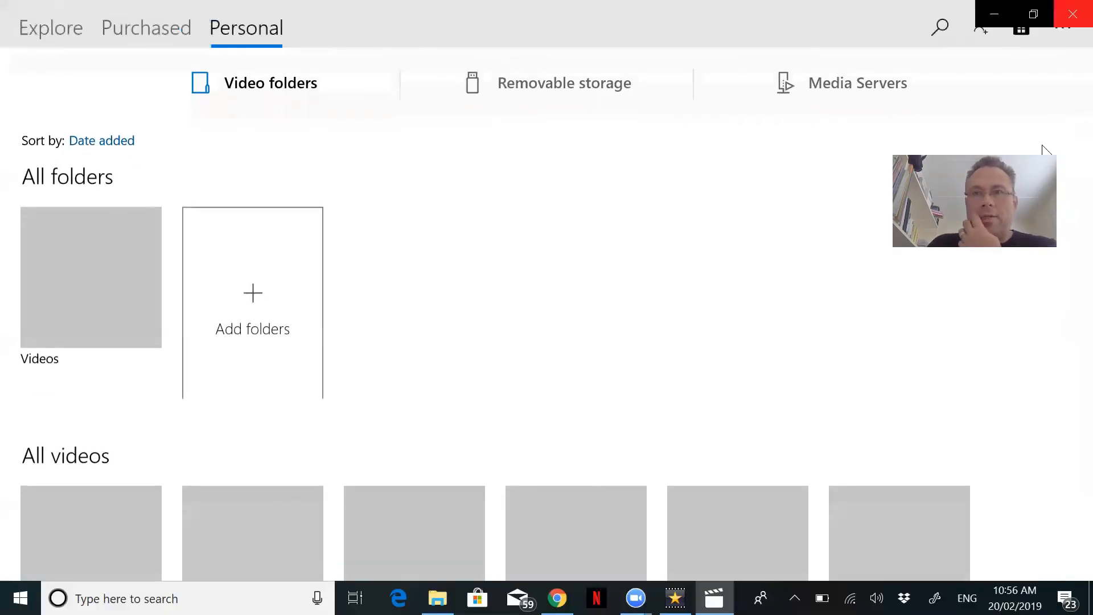
{"action": "left_click", "coordinate": [1073, 14]}
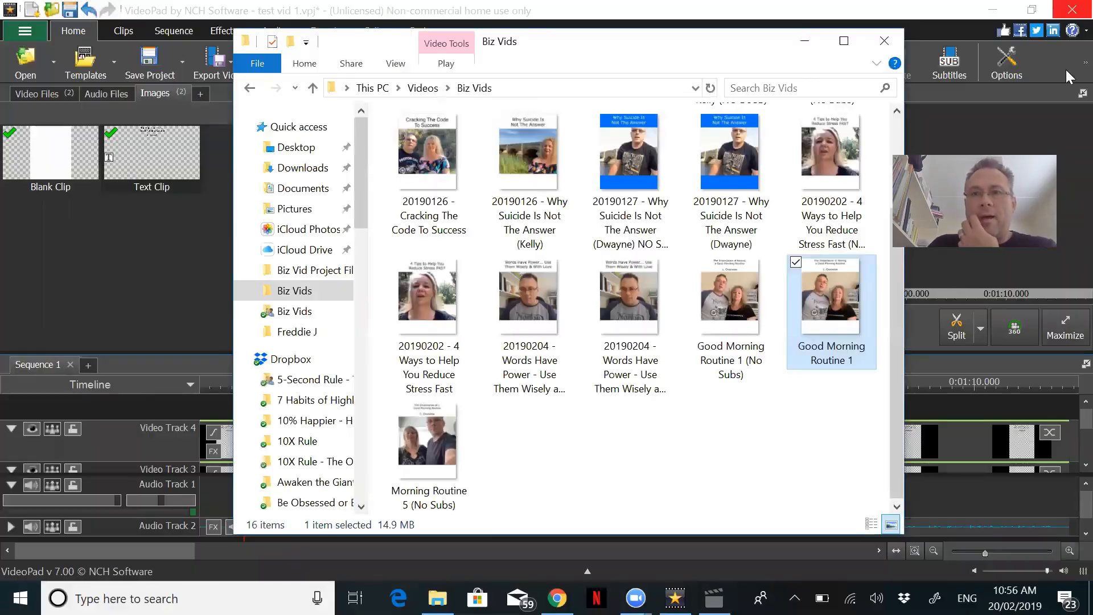
- Close the Biz Vids folder and save the "test vid 1" project in VideoPad
{"action": "left_click", "coordinate": [888, 38]}
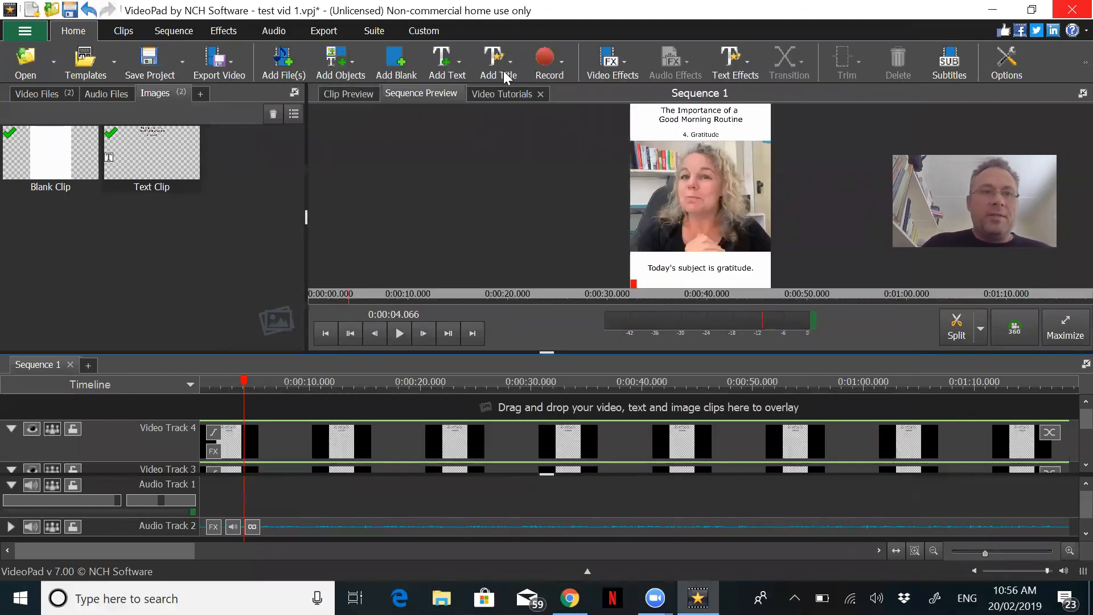
{"action": "left_click", "coordinate": [145, 65]}
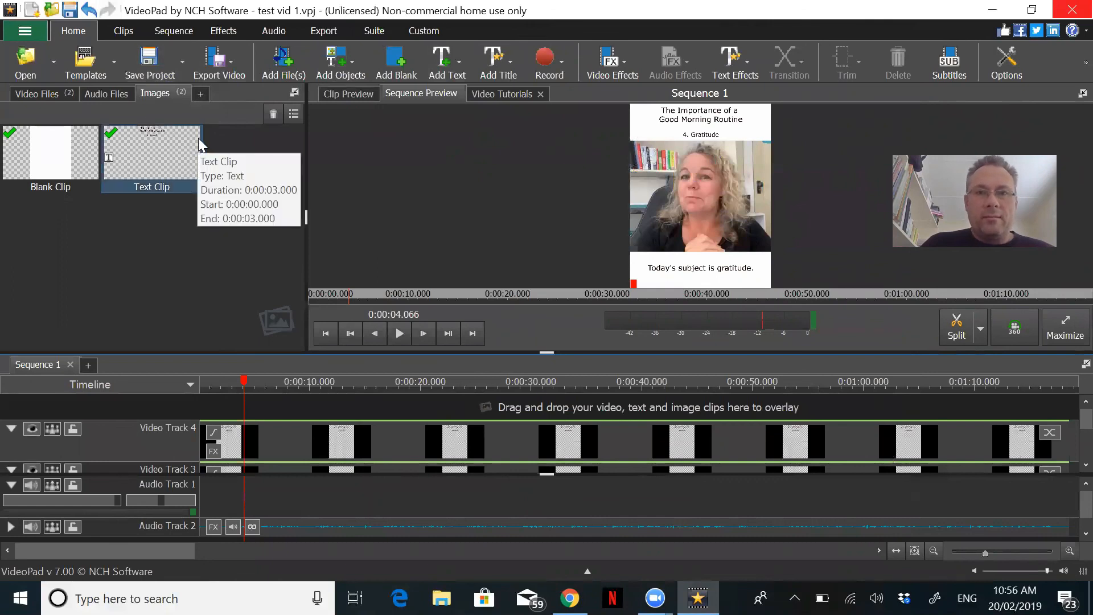